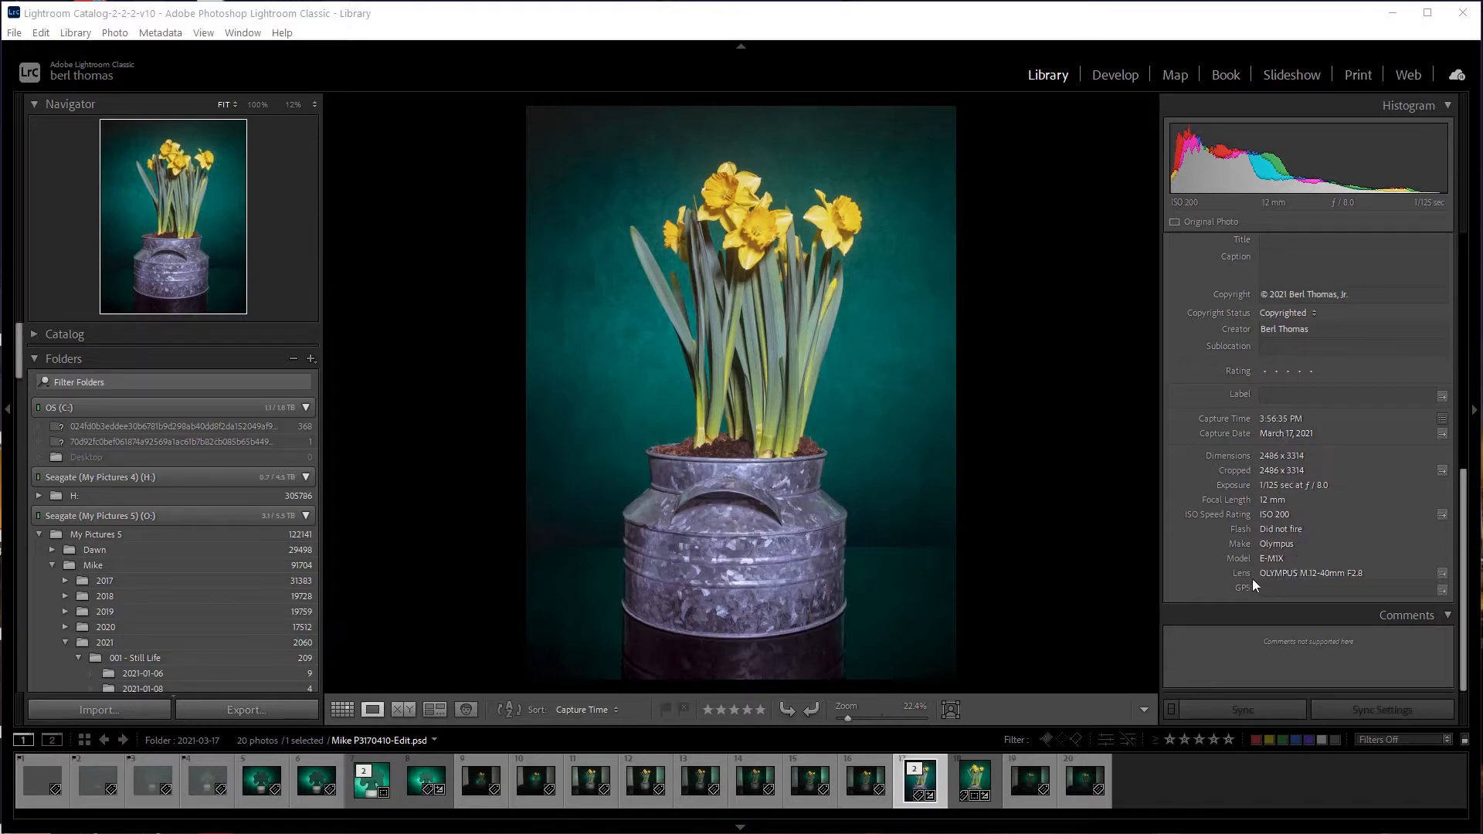
Step: Open the export settings for the selected daffodil photo and keep Hard Drive as the export destination
scroll(1393, 483, "up", 3)
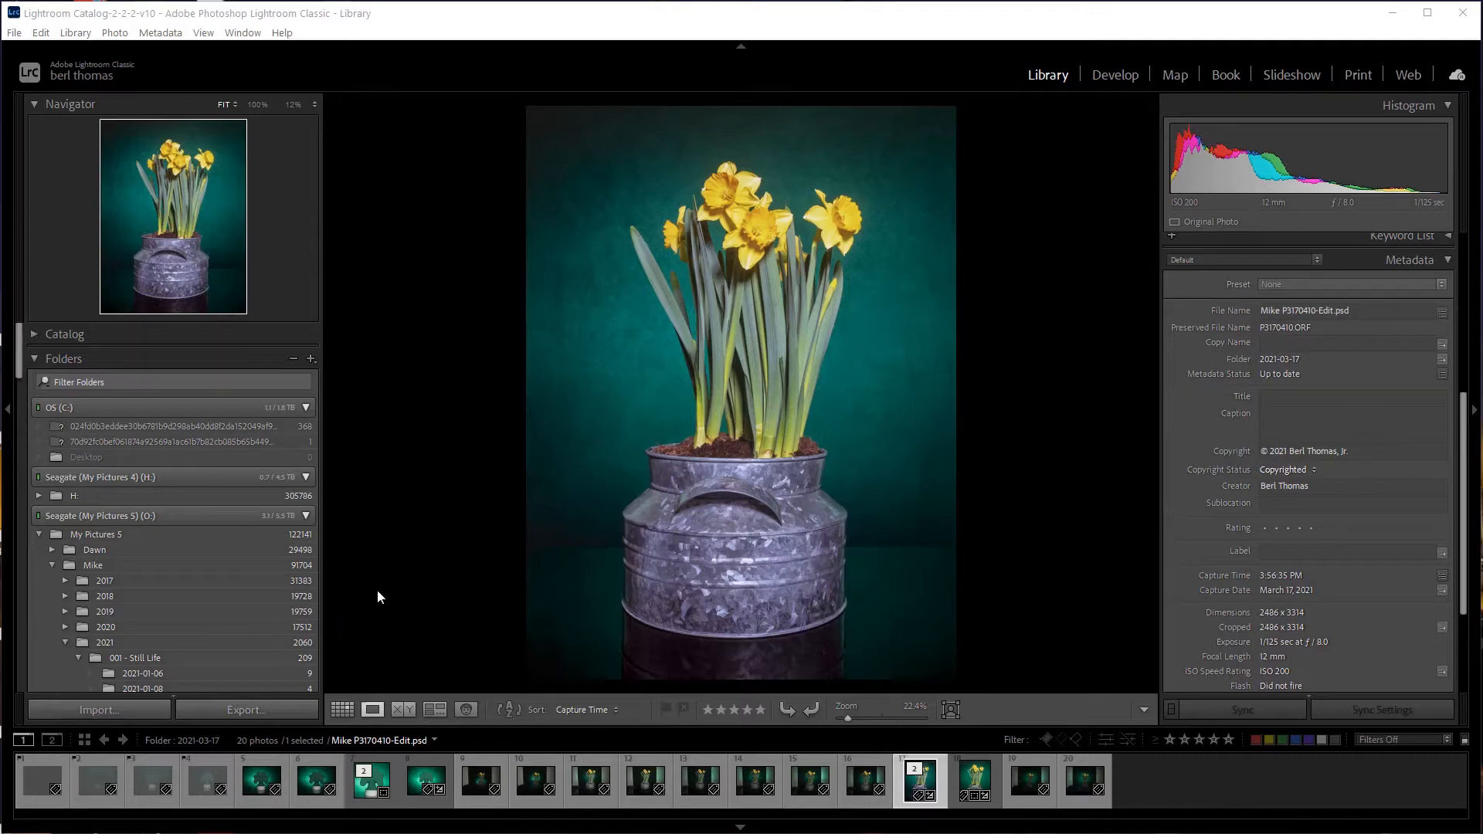
left_click(247, 709)
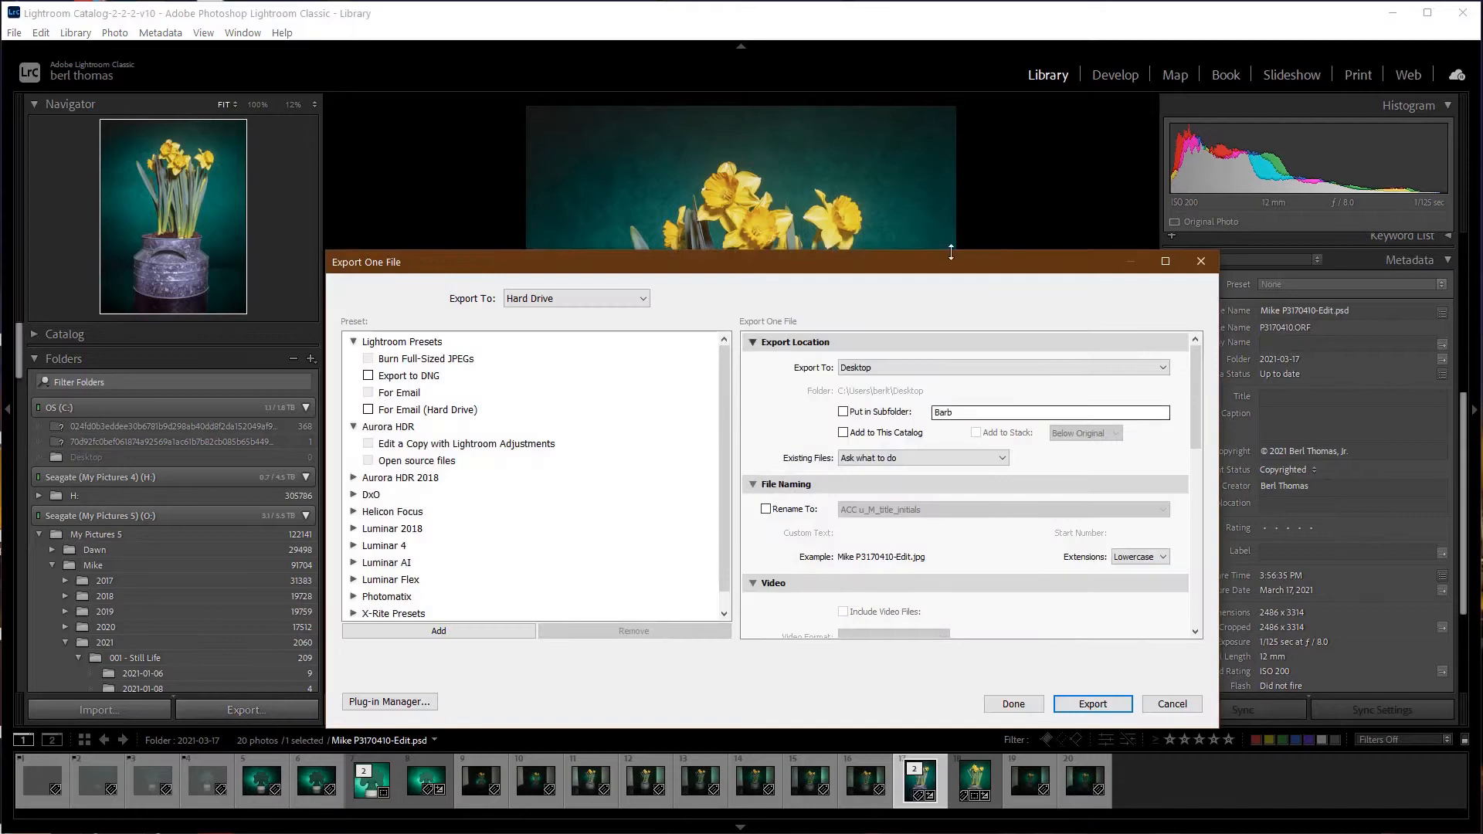
left_click_drag(909, 270, 886, 189)
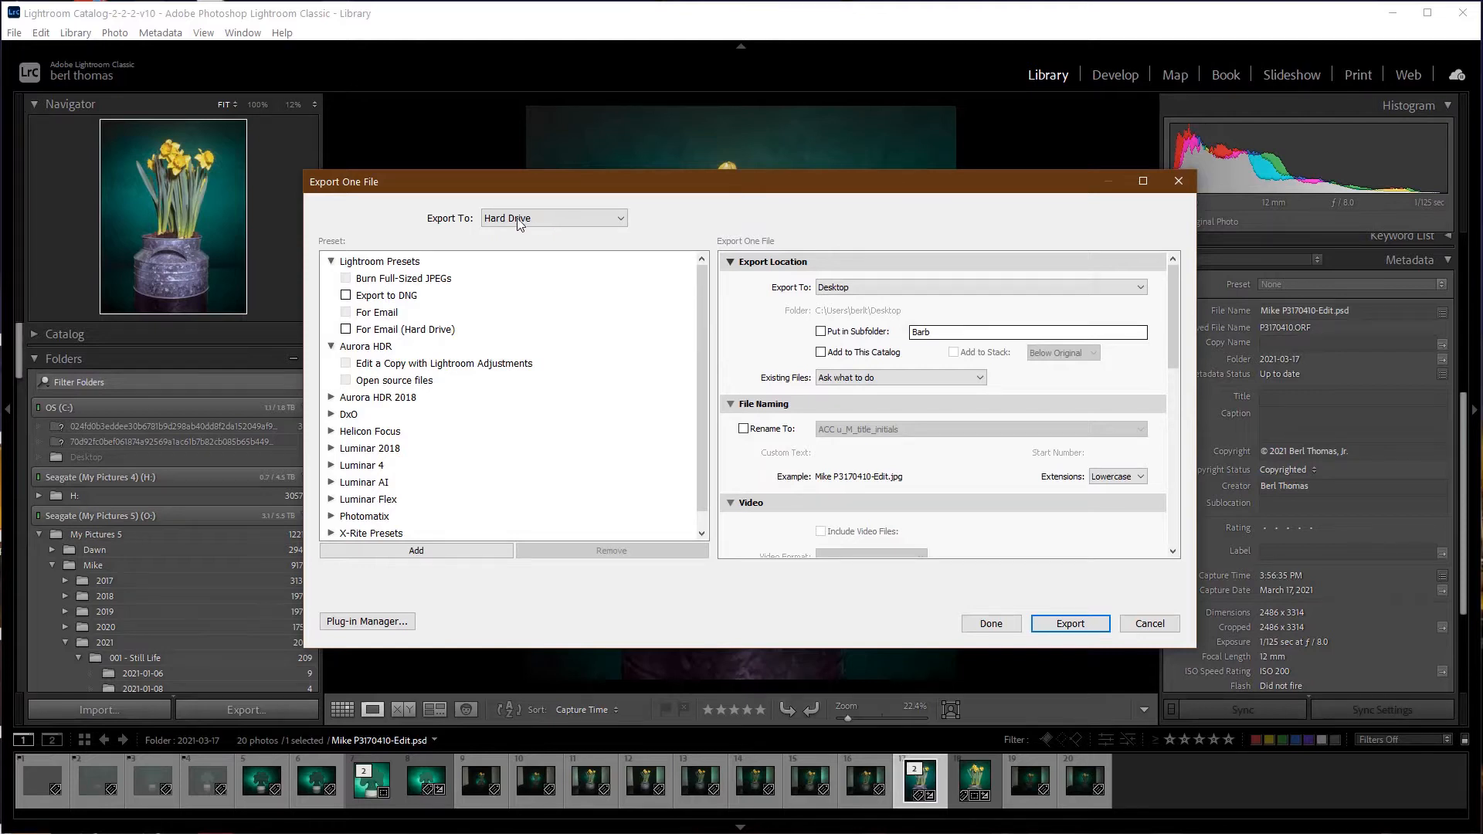
left_click(540, 218)
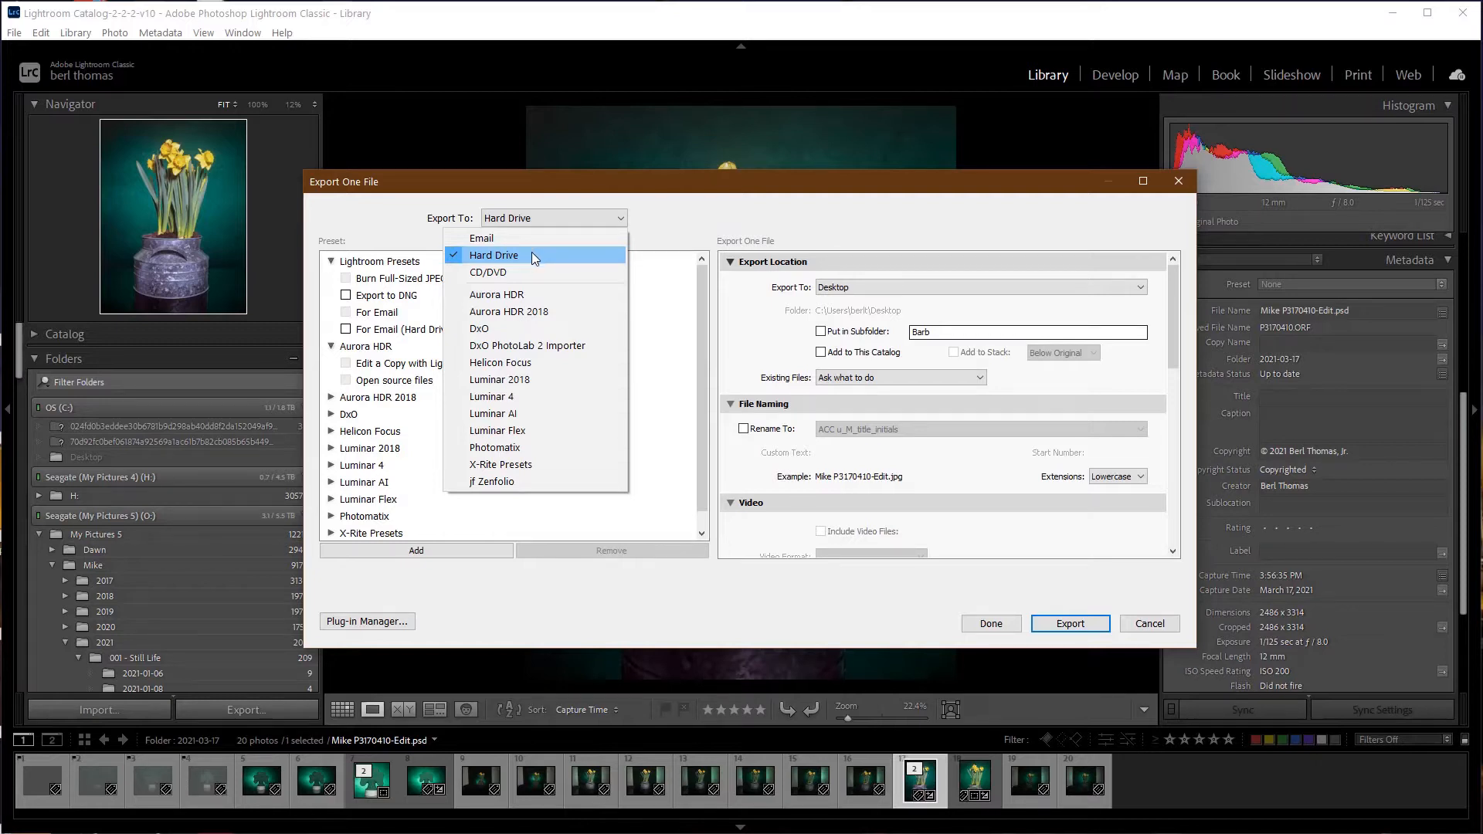
left_click(692, 206)
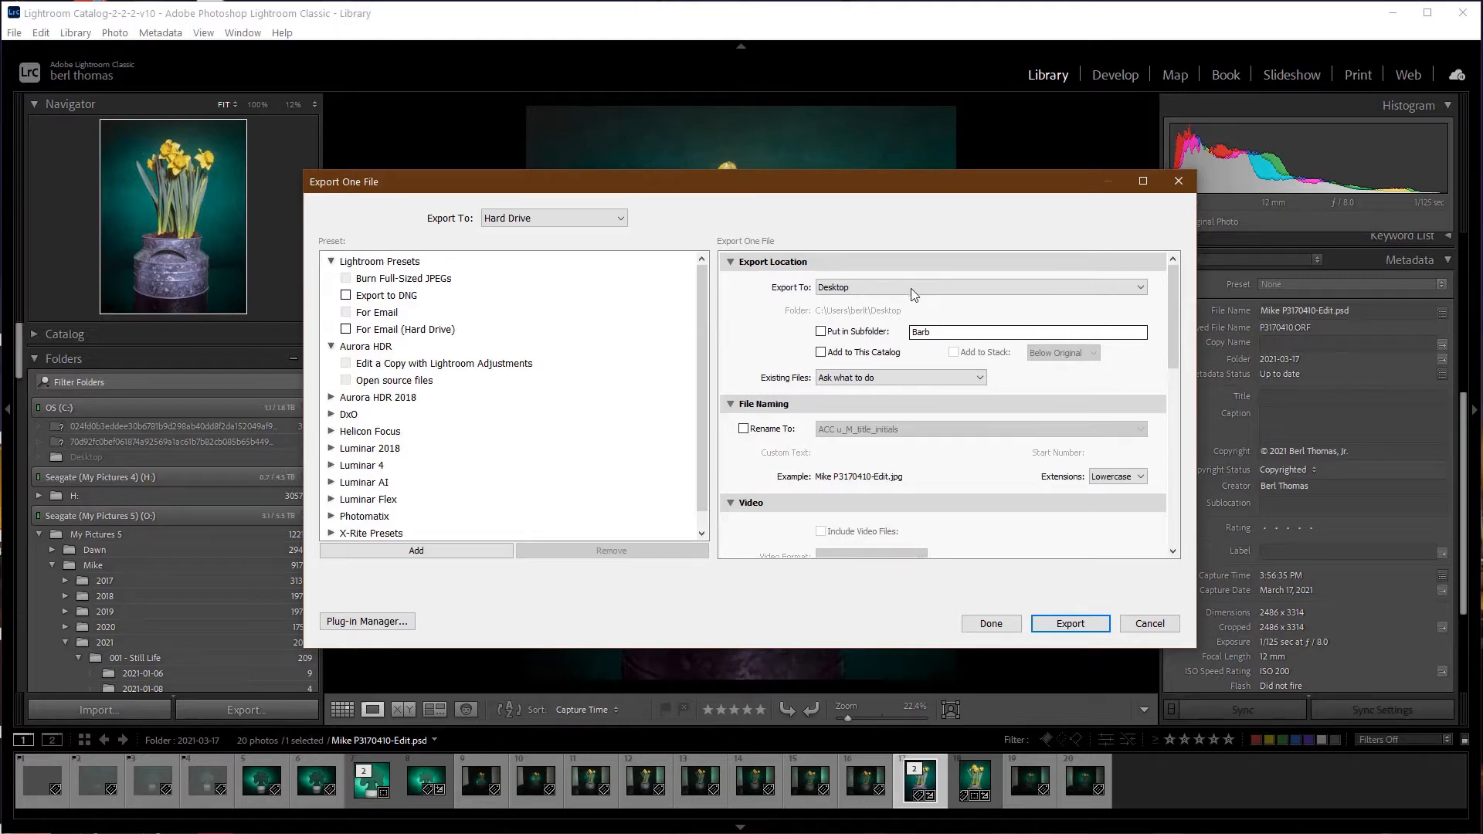
Step: Enable exporting into a subfolder of the Desktop and name the subfolder Contest
left_click(820, 331)
double_click(925, 333)
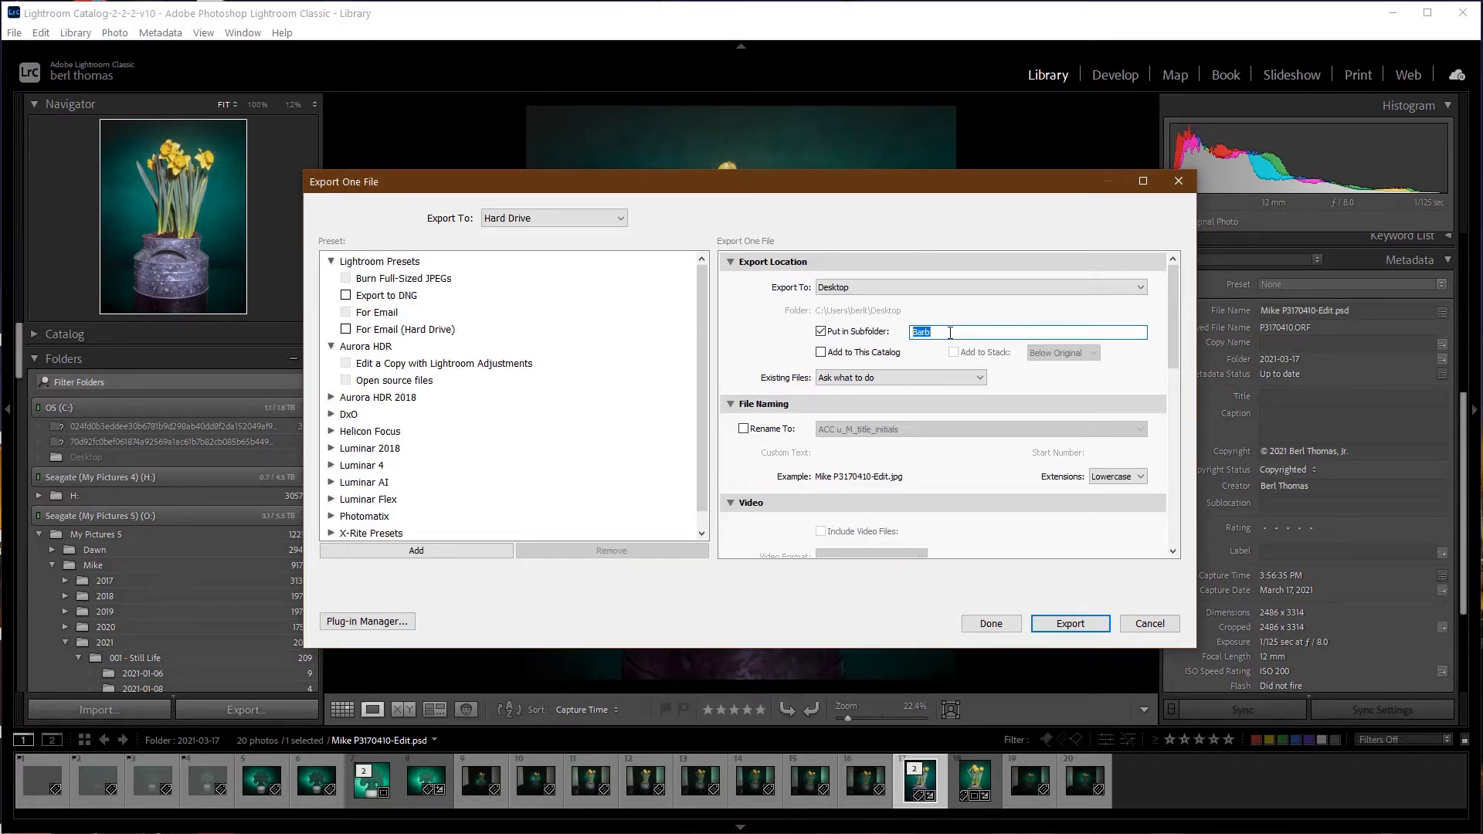
type("Contest")
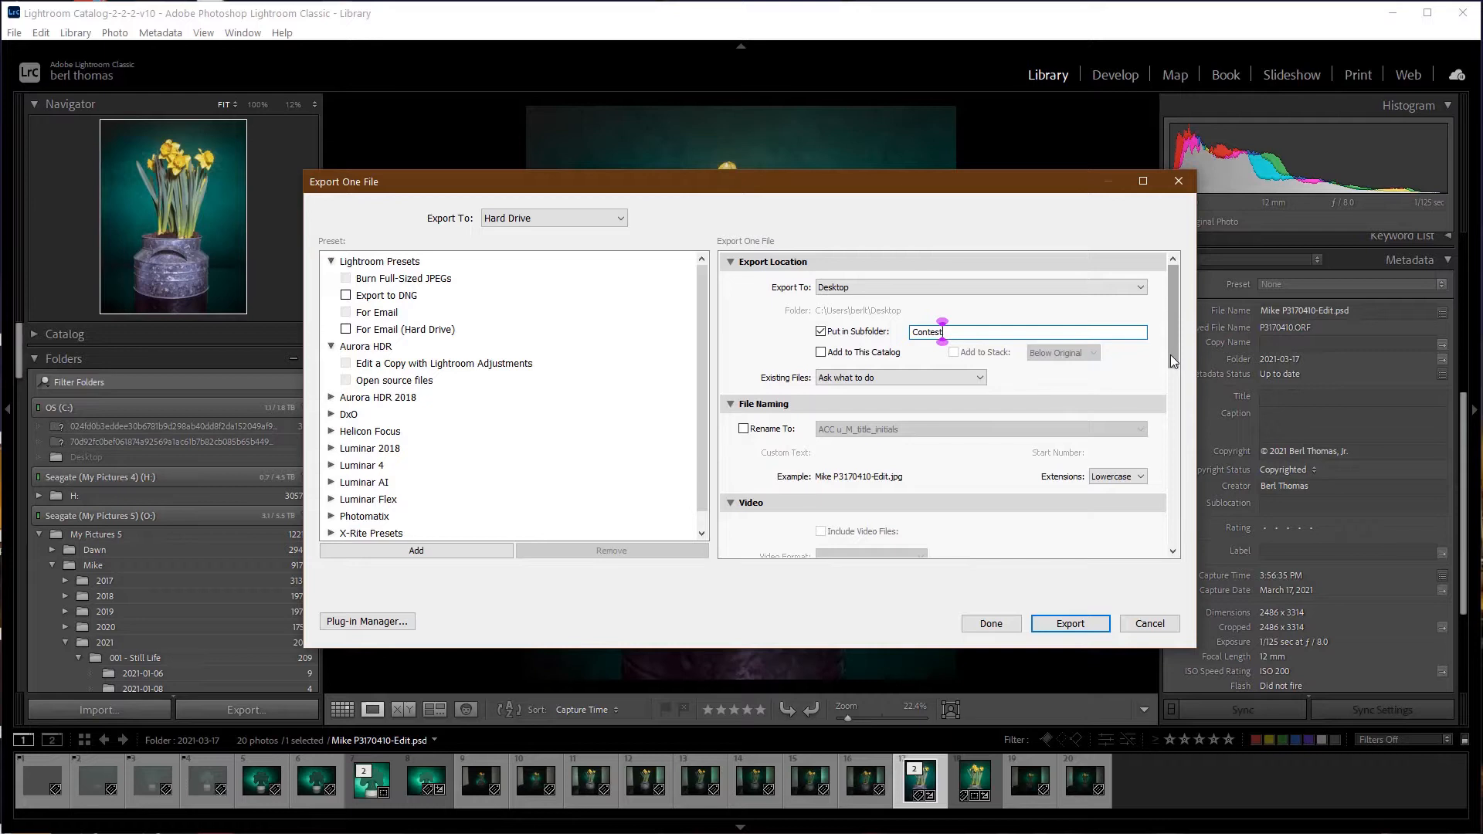
Step: Keep the image sizing set to fit the Long Edge at 1024 pixels with a resolution of 240 pixels per inch
scroll(1170, 354, "down", 3)
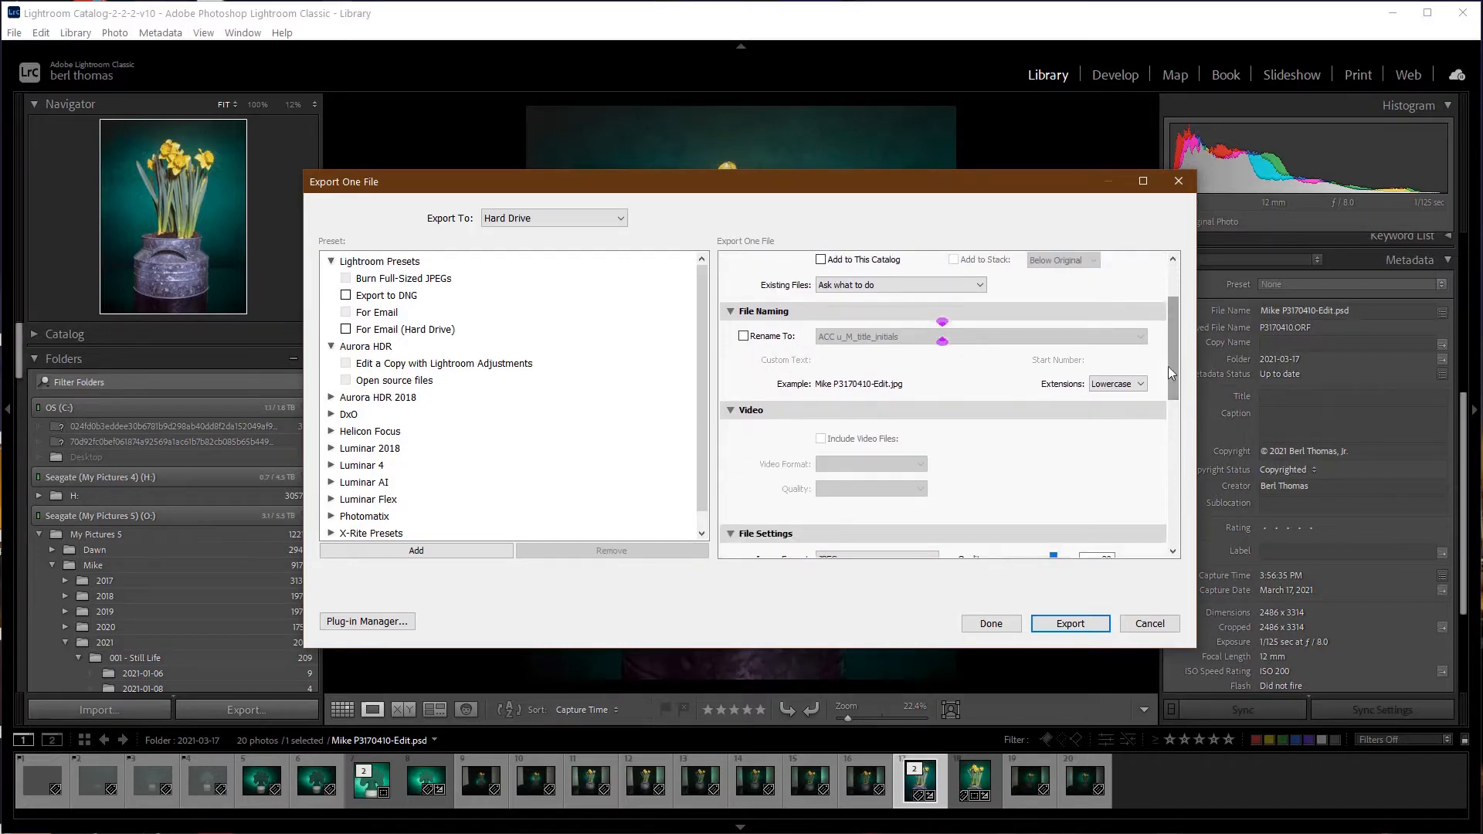
left_click_drag(1168, 366, 1166, 433)
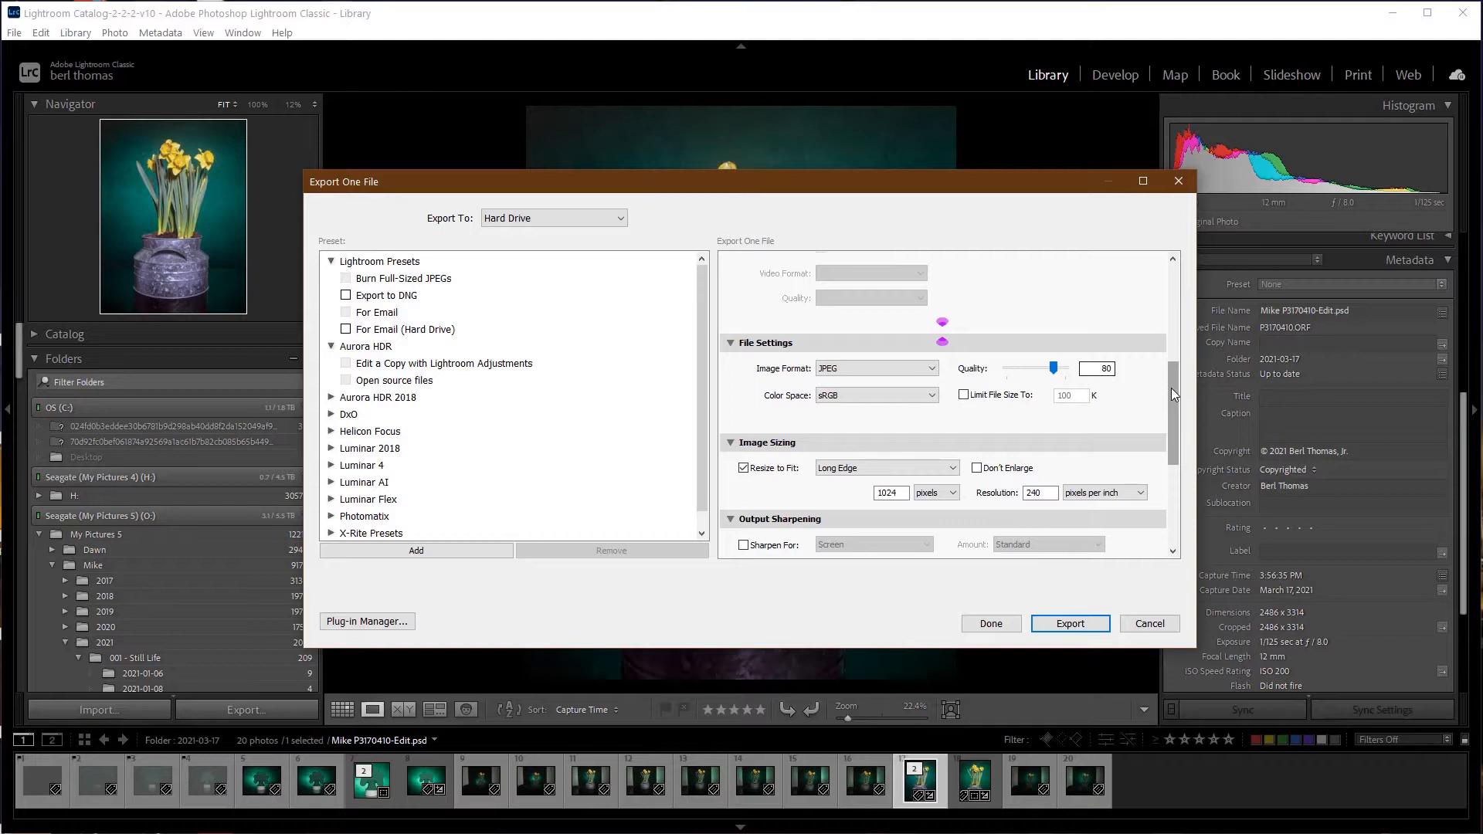
left_click_drag(1171, 388, 1172, 413)
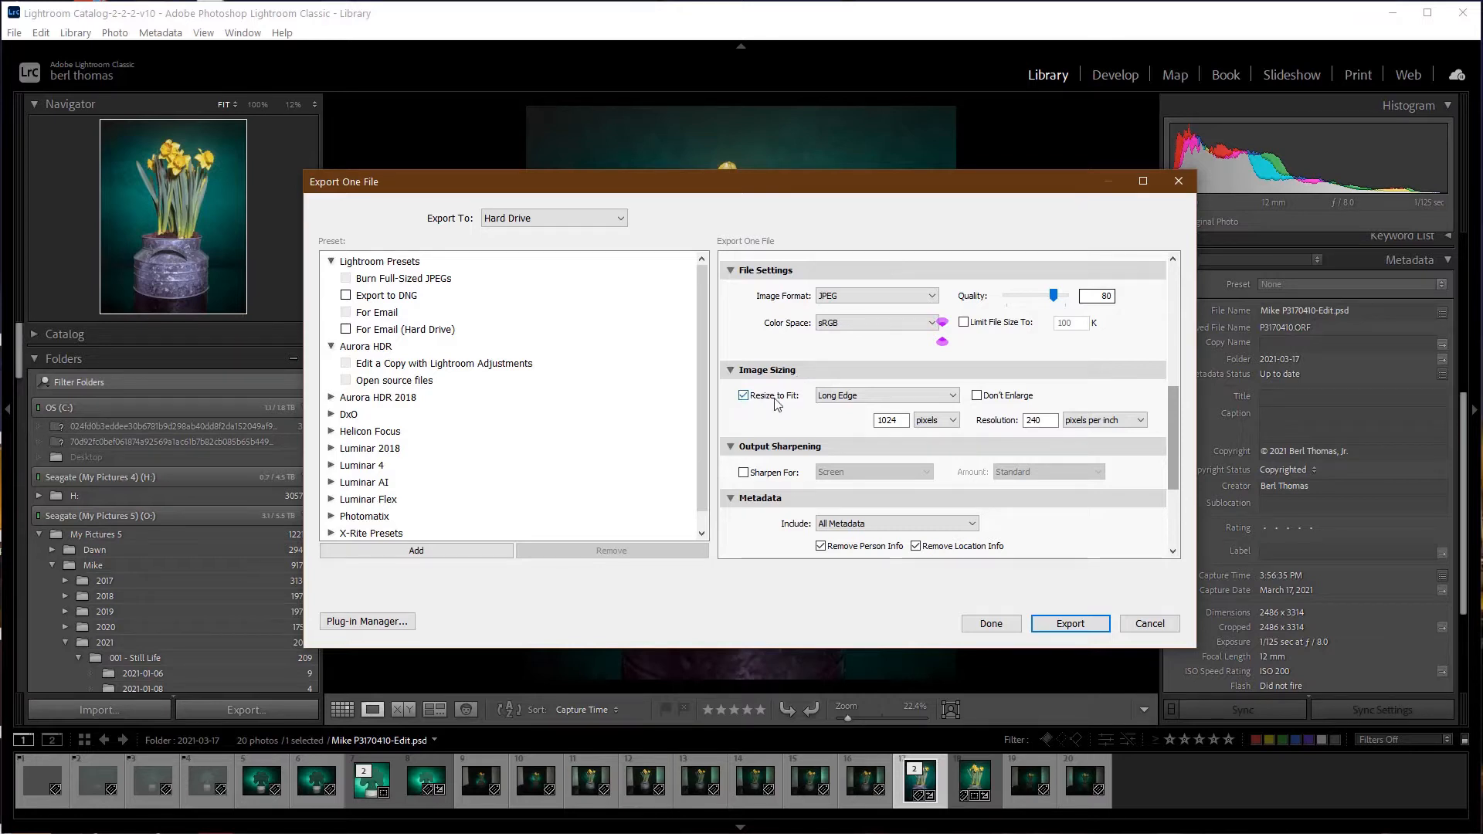
left_click(883, 396)
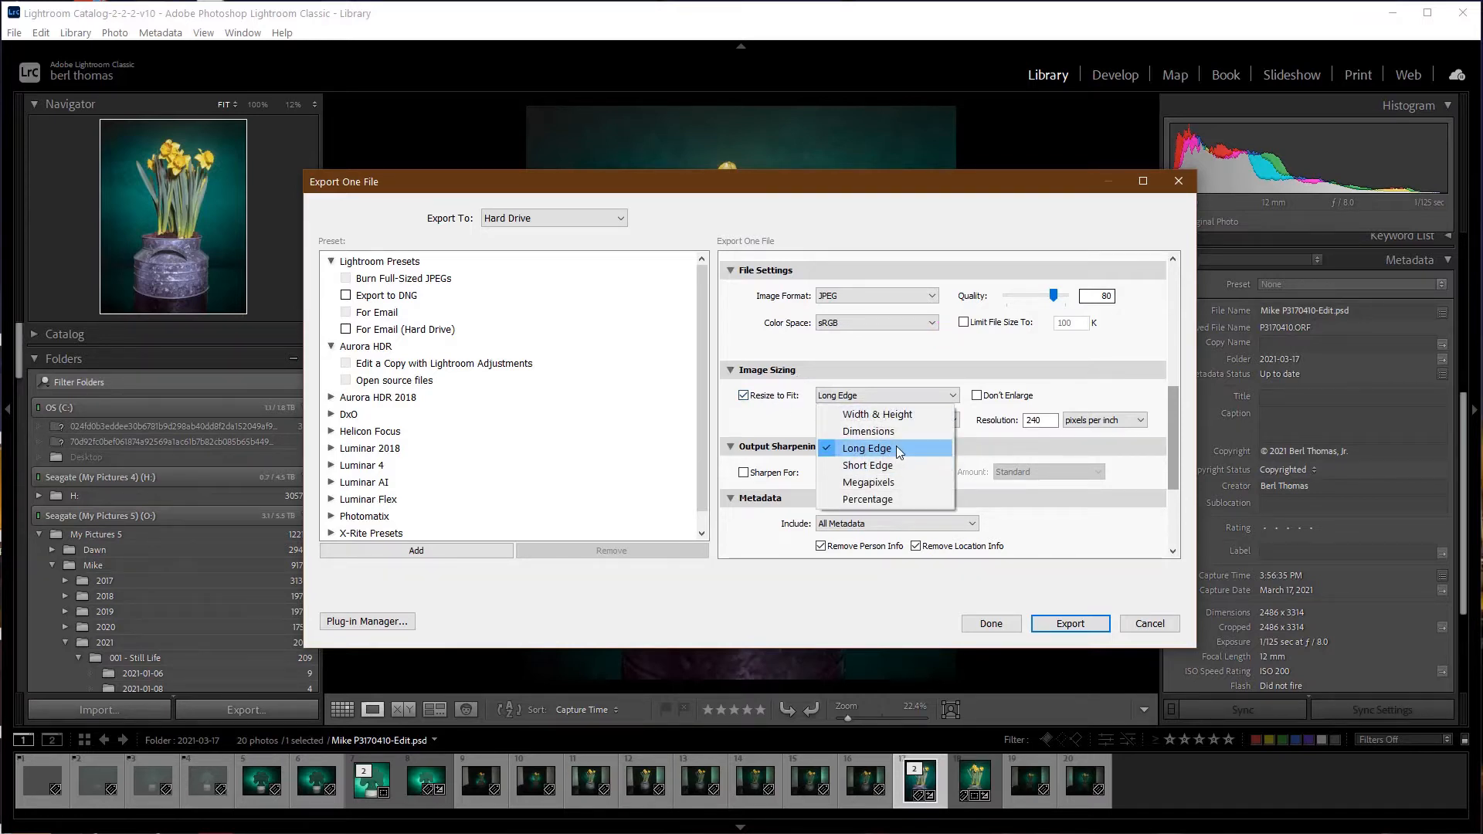
left_click(899, 452)
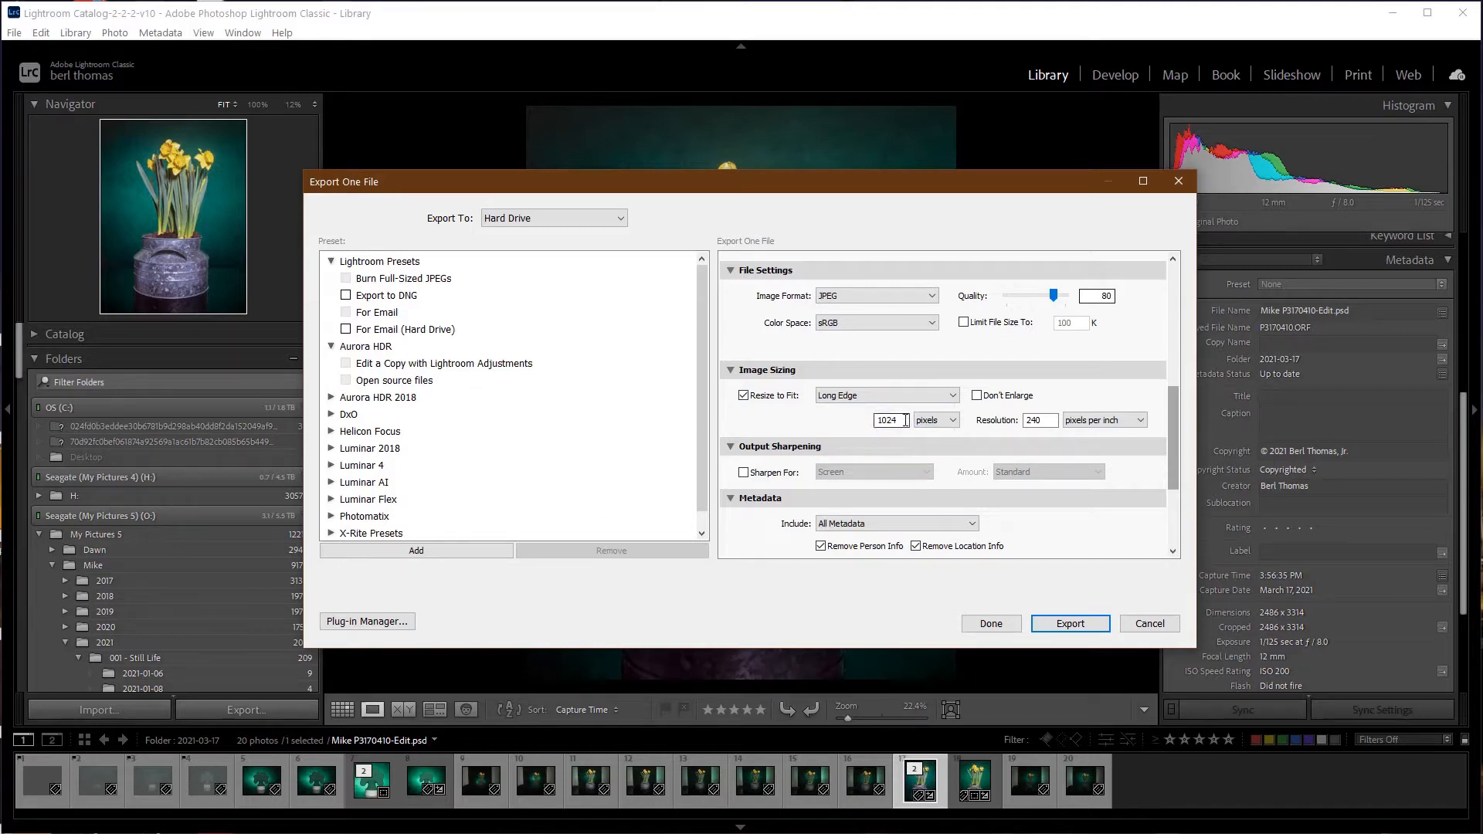
left_click(953, 421)
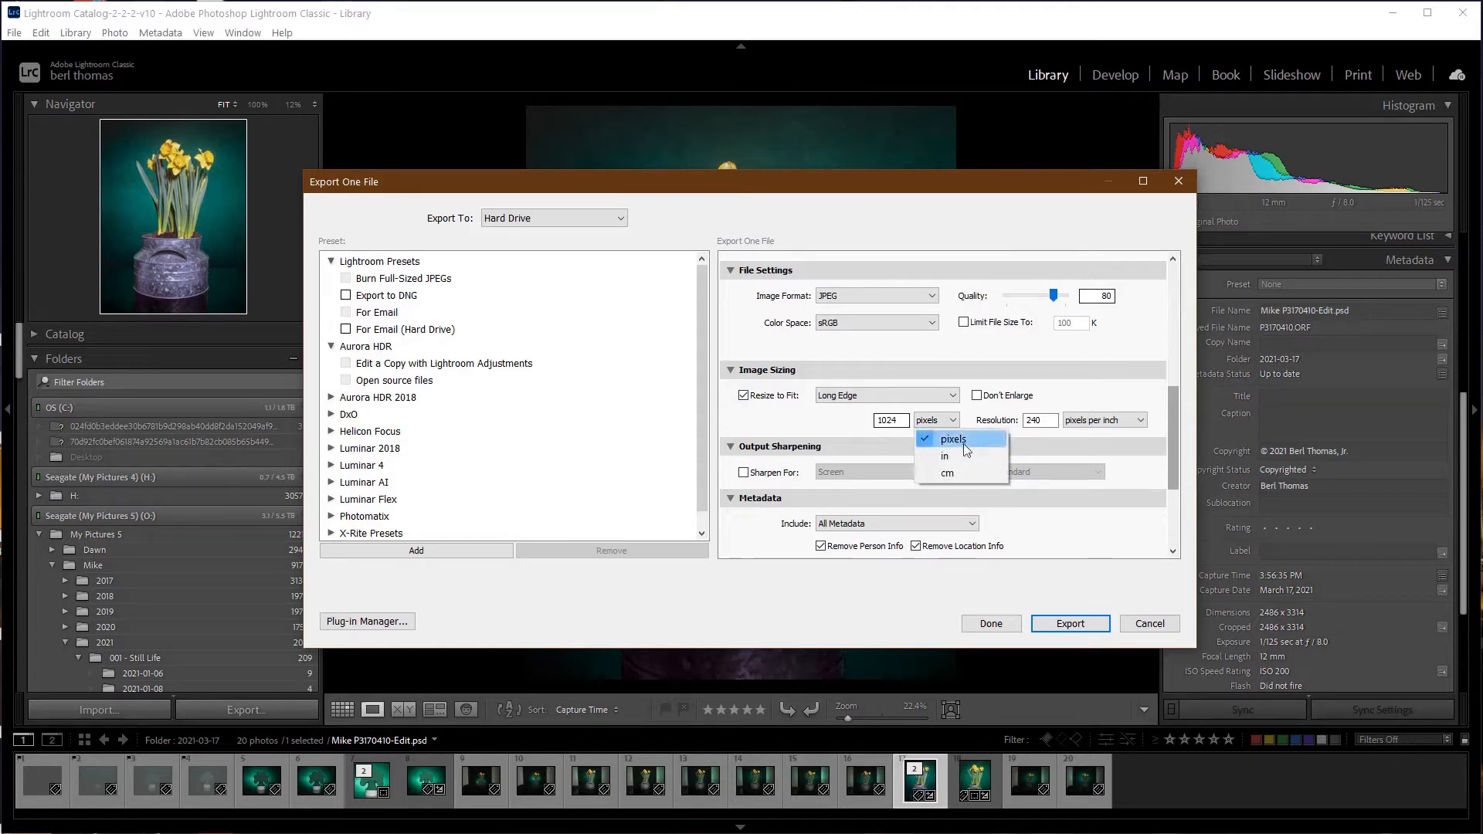
left_click(796, 421)
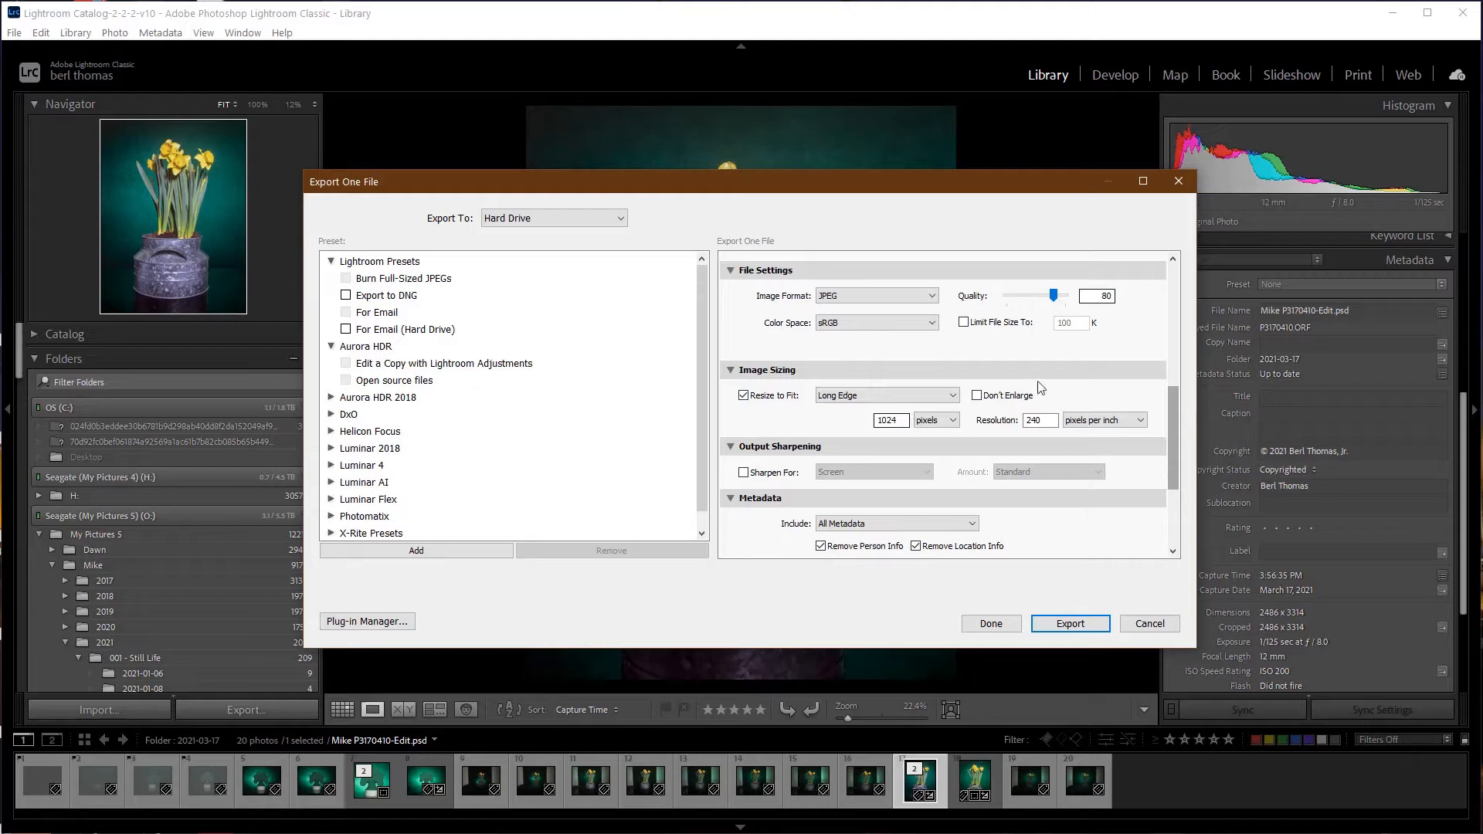
double_click(1044, 421)
left_click(1045, 421)
Step: Set the included metadata to Copyright Only and export the photo
scroll(1172, 419, "down", 4)
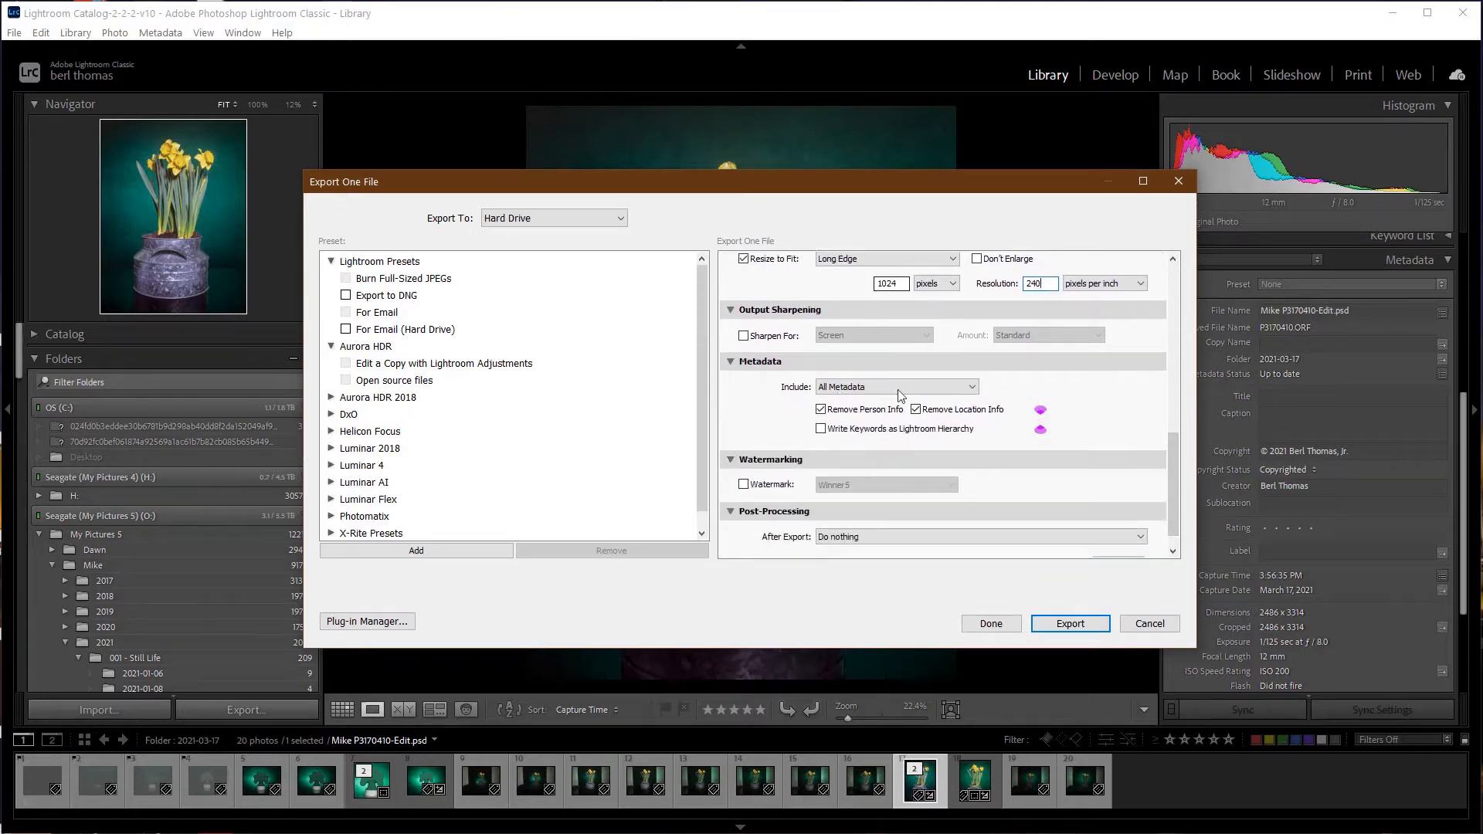
left_click(934, 388)
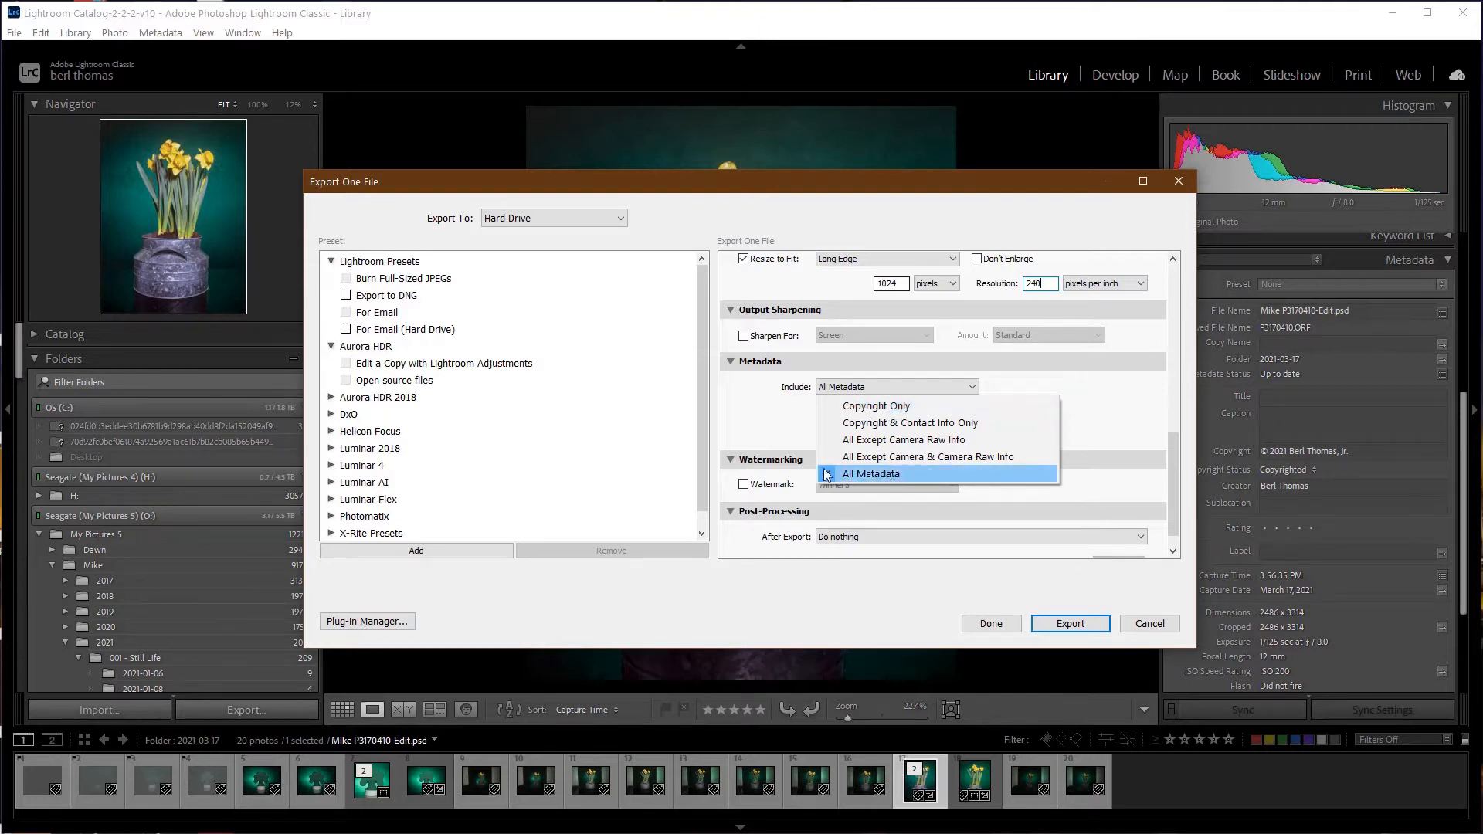
left_click(1099, 425)
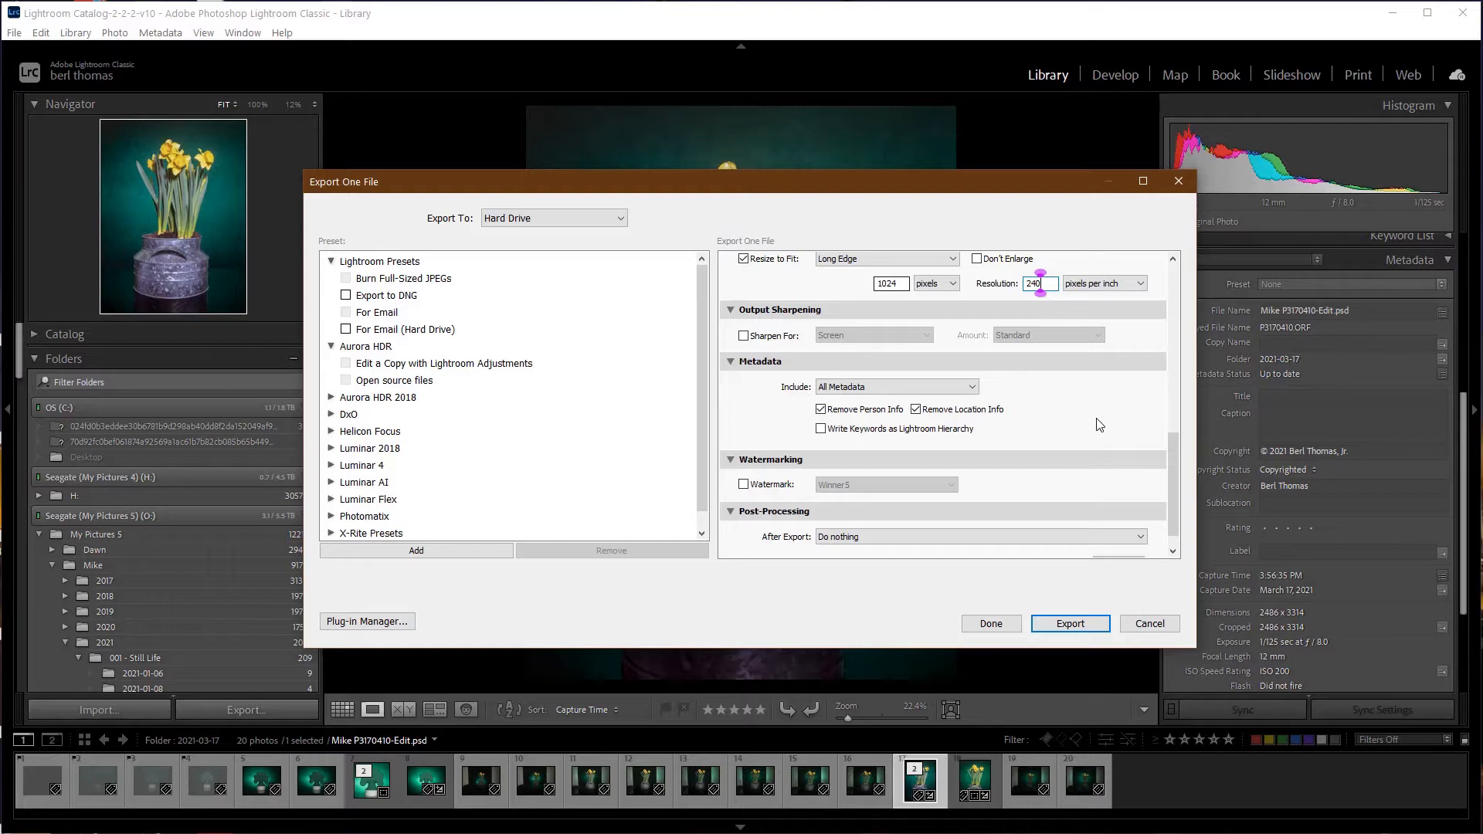
left_click(951, 391)
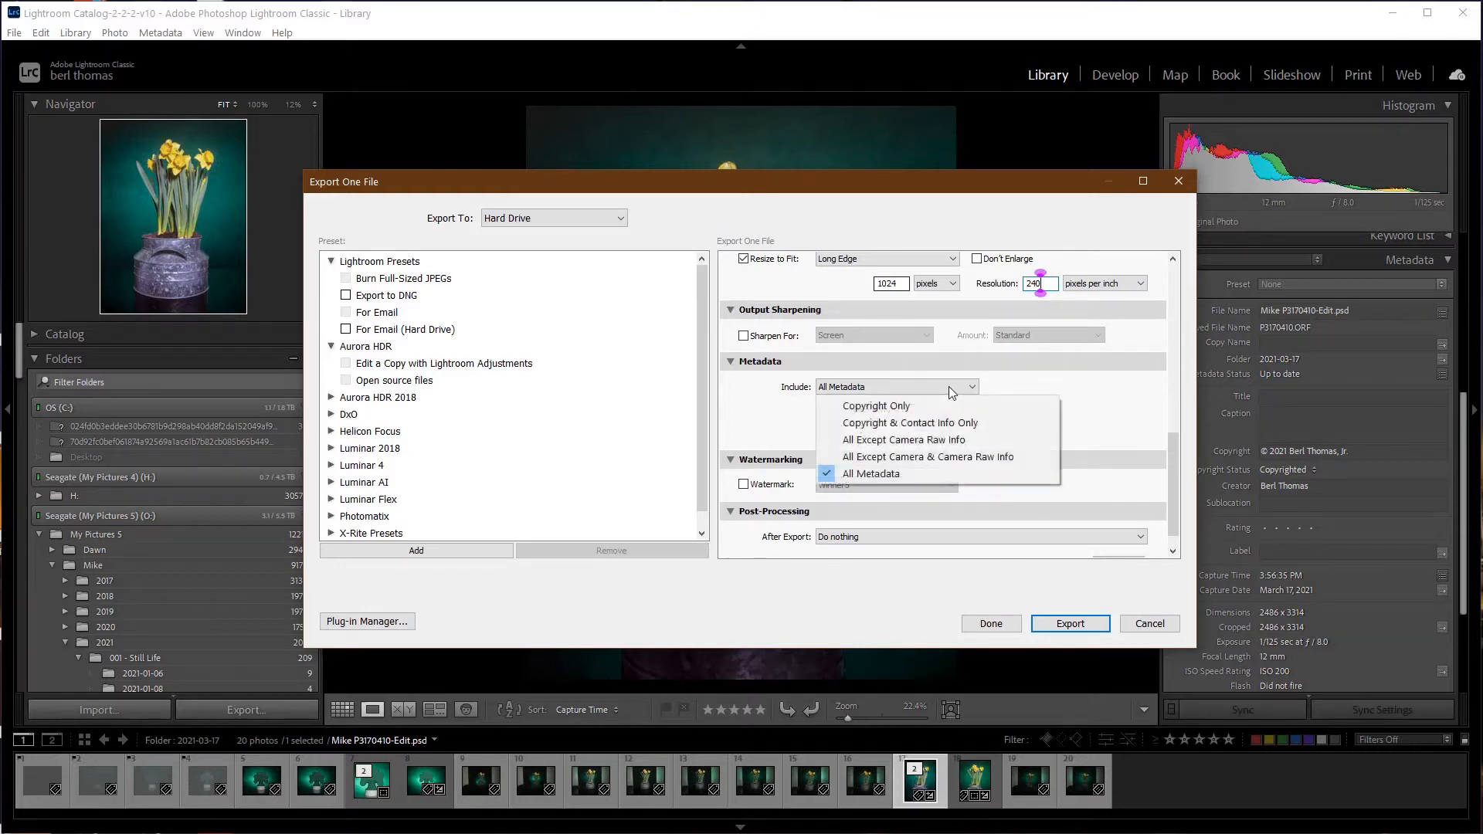
left_click(891, 411)
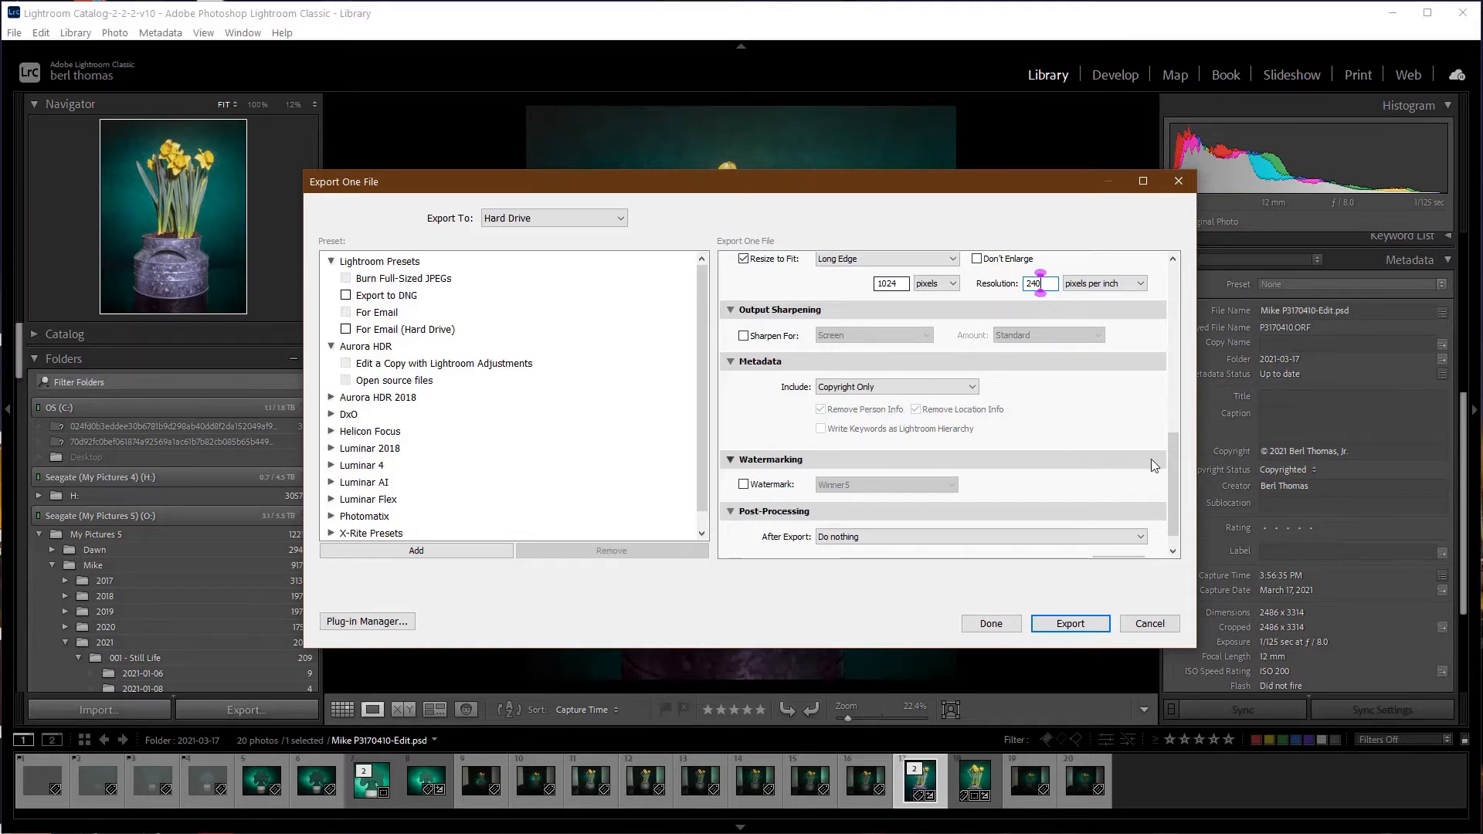
scroll(1170, 466, "down", 1)
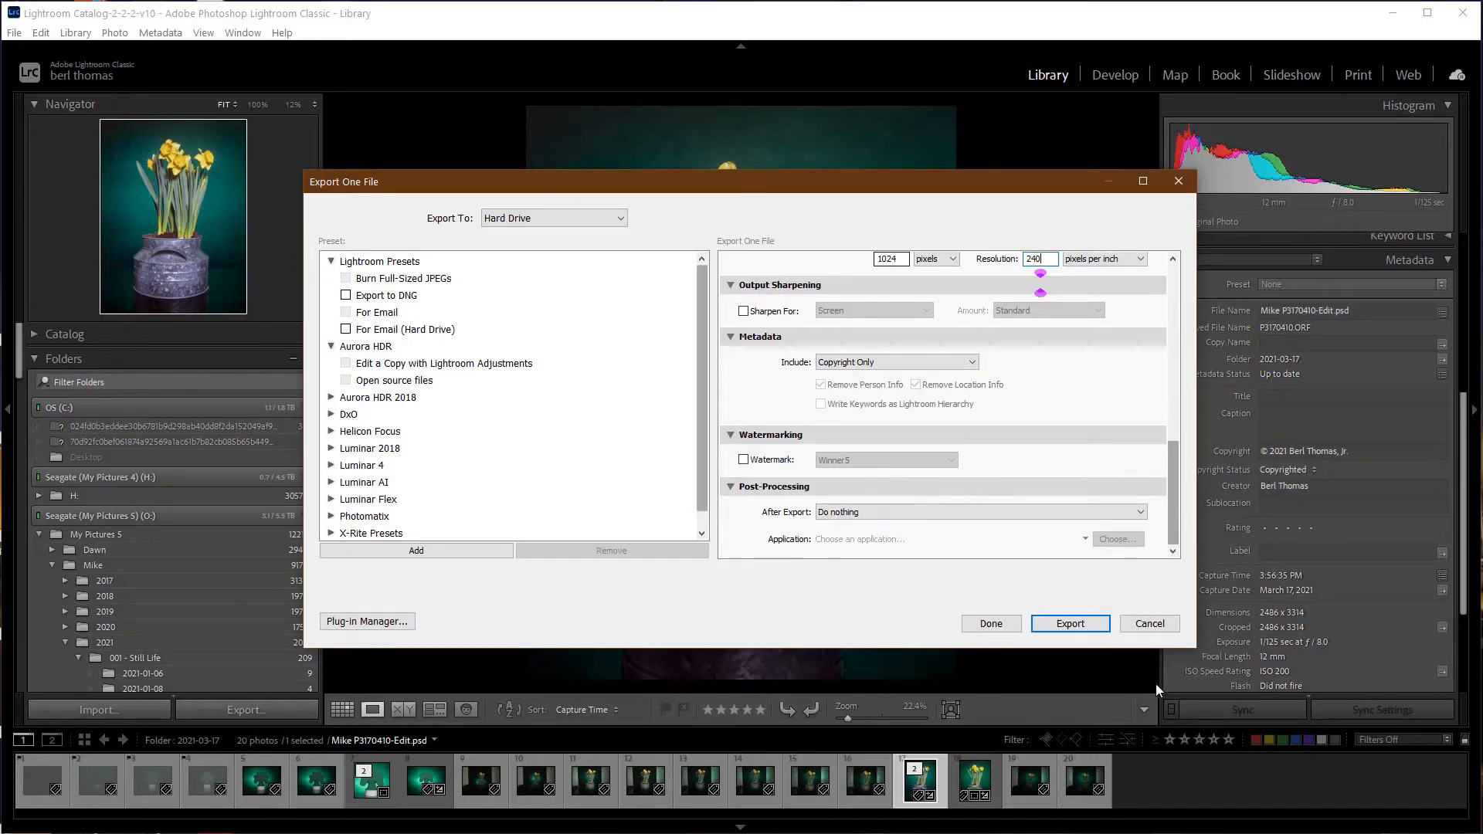
left_click(1072, 624)
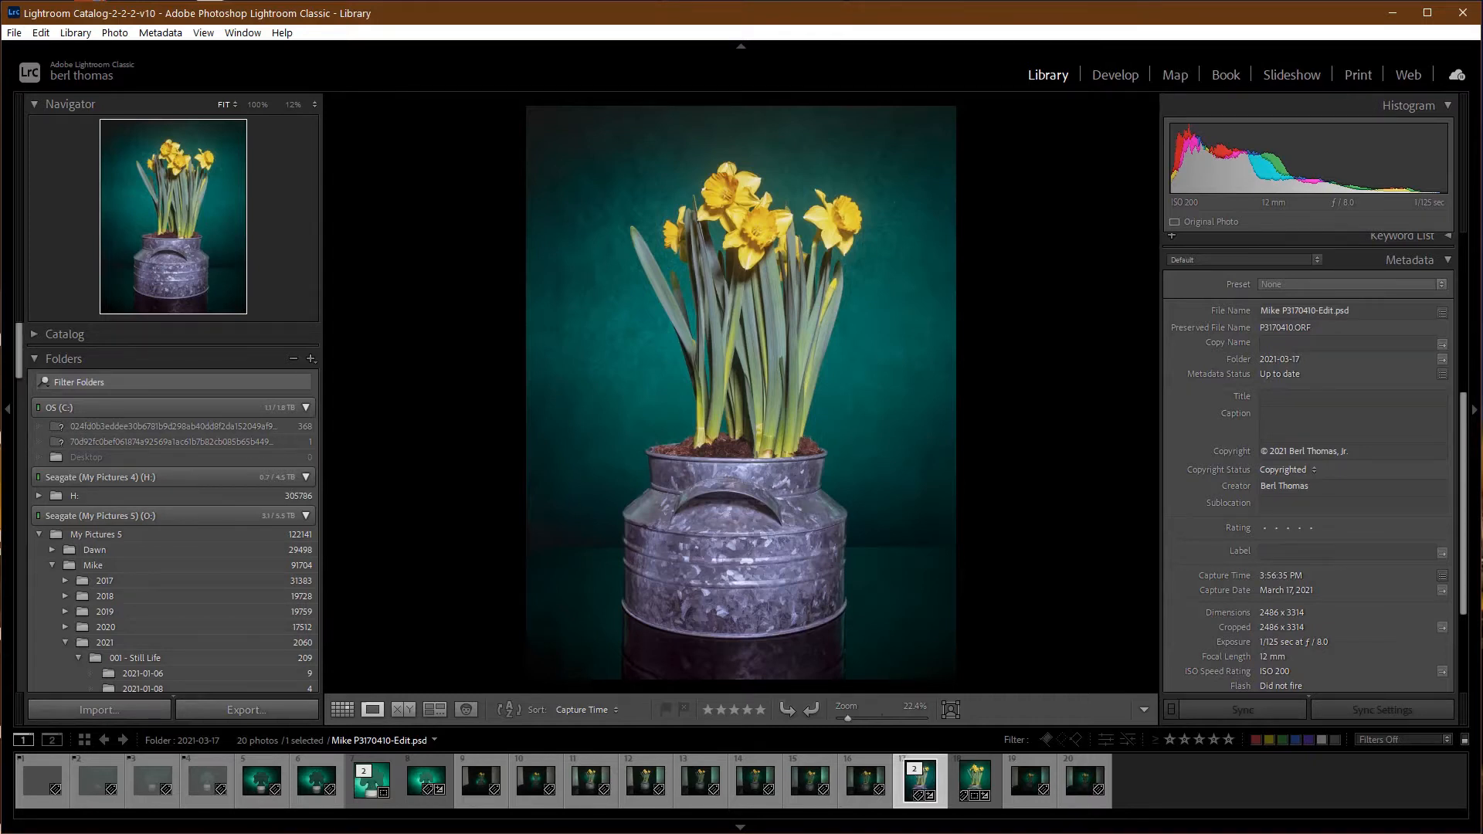
Step: Switch to File Explorer, open the Contest folder on the Desktop and show its contents as extra large icons
key("super+e")
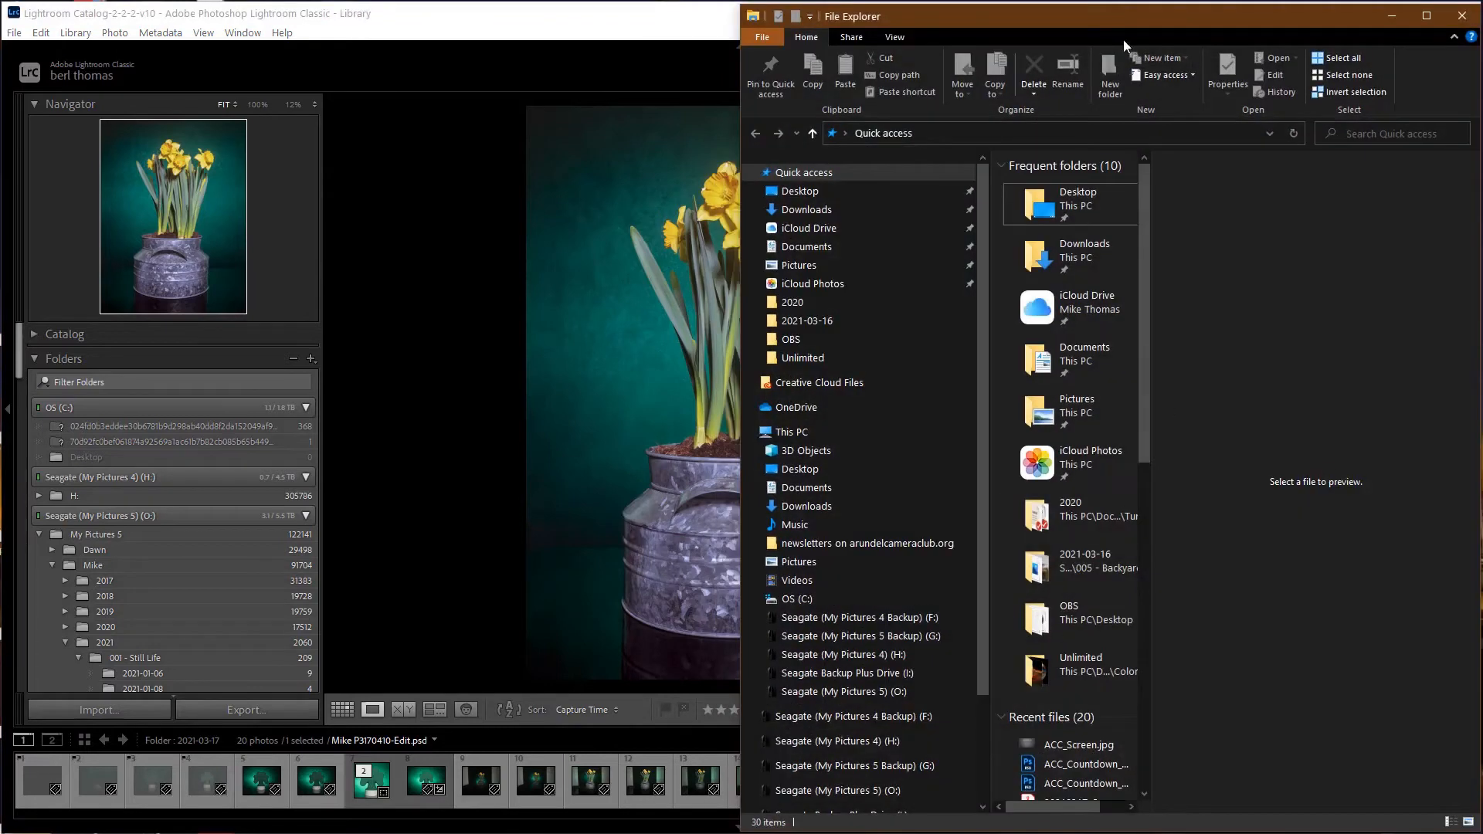
double_click(1080, 201)
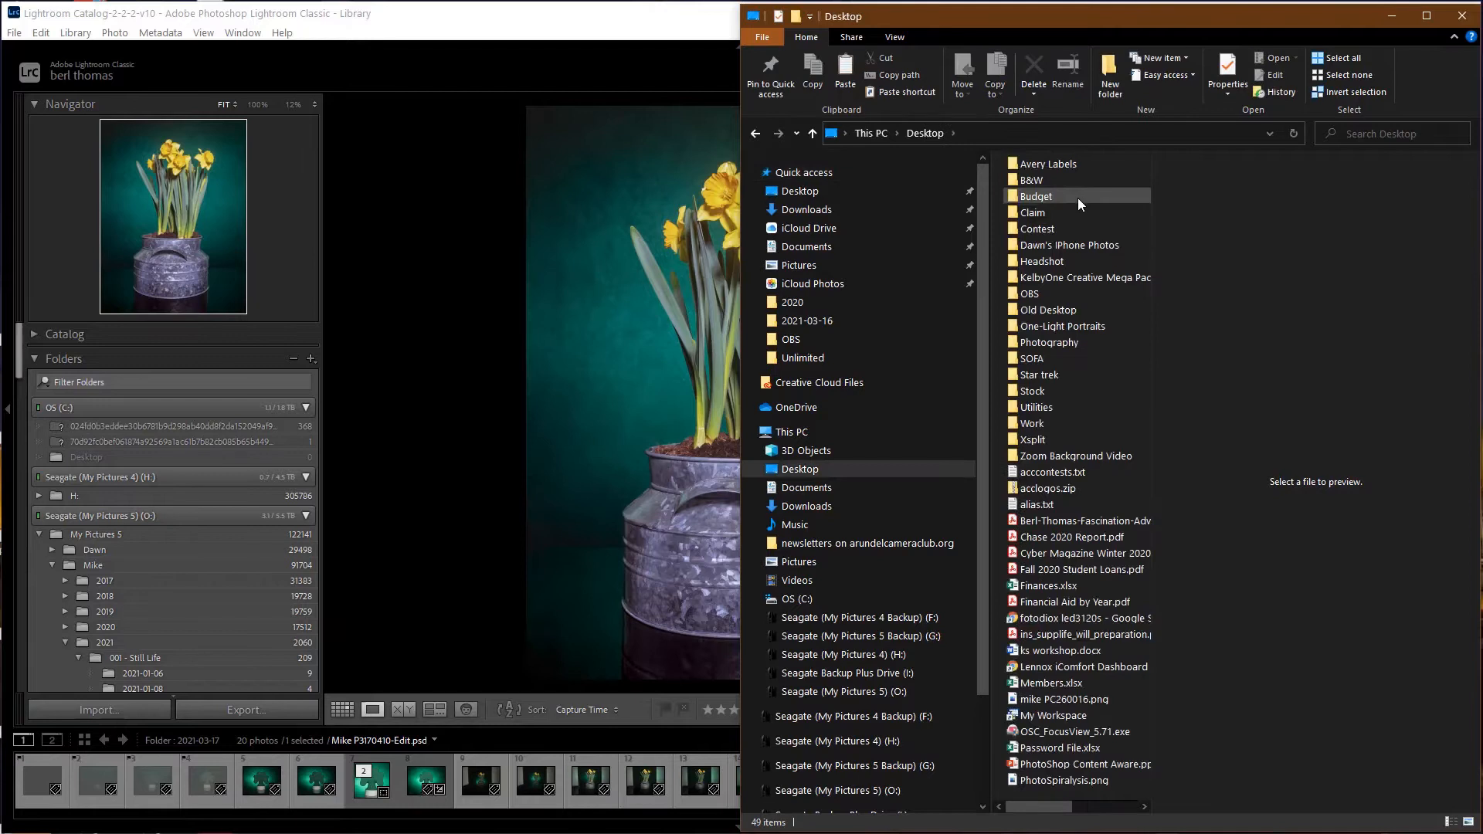
double_click(1045, 227)
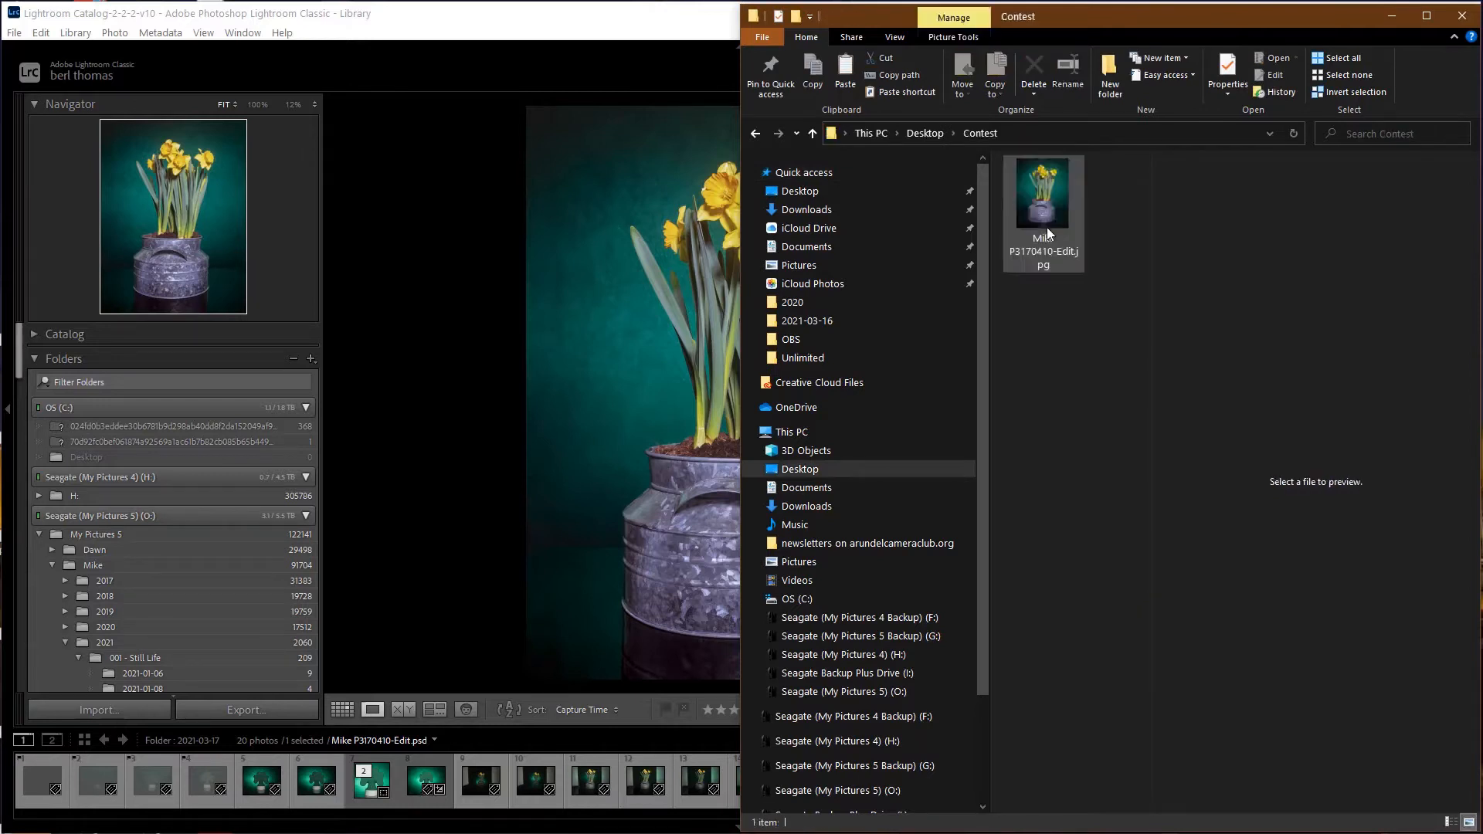
left_click(886, 37)
left_click(919, 62)
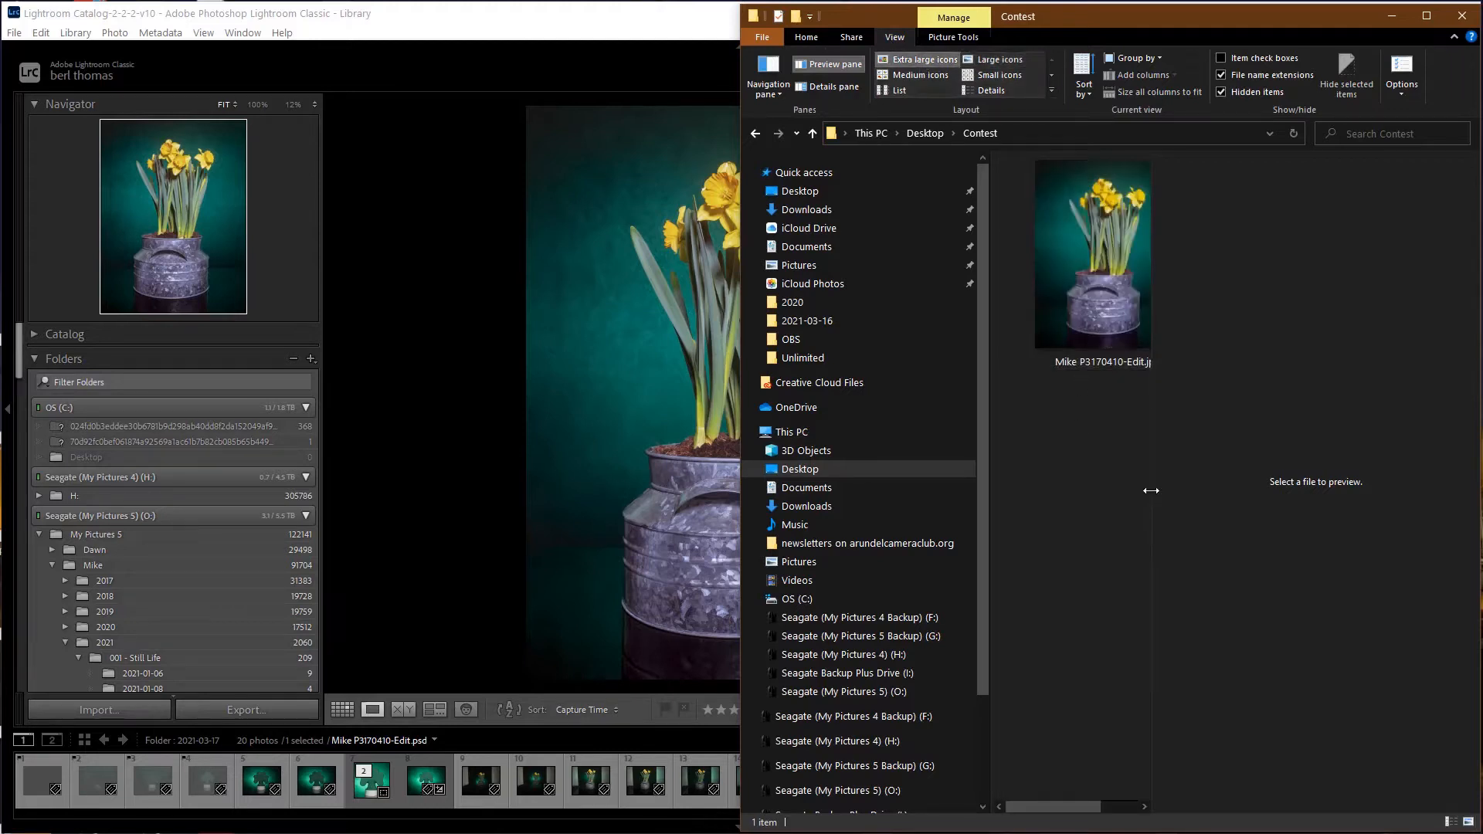
Step: Examine the exported JPEG's detailed properties, including copyright, dimensions, resolution, camera data and file size, and close them without changes
left_click(1113, 303)
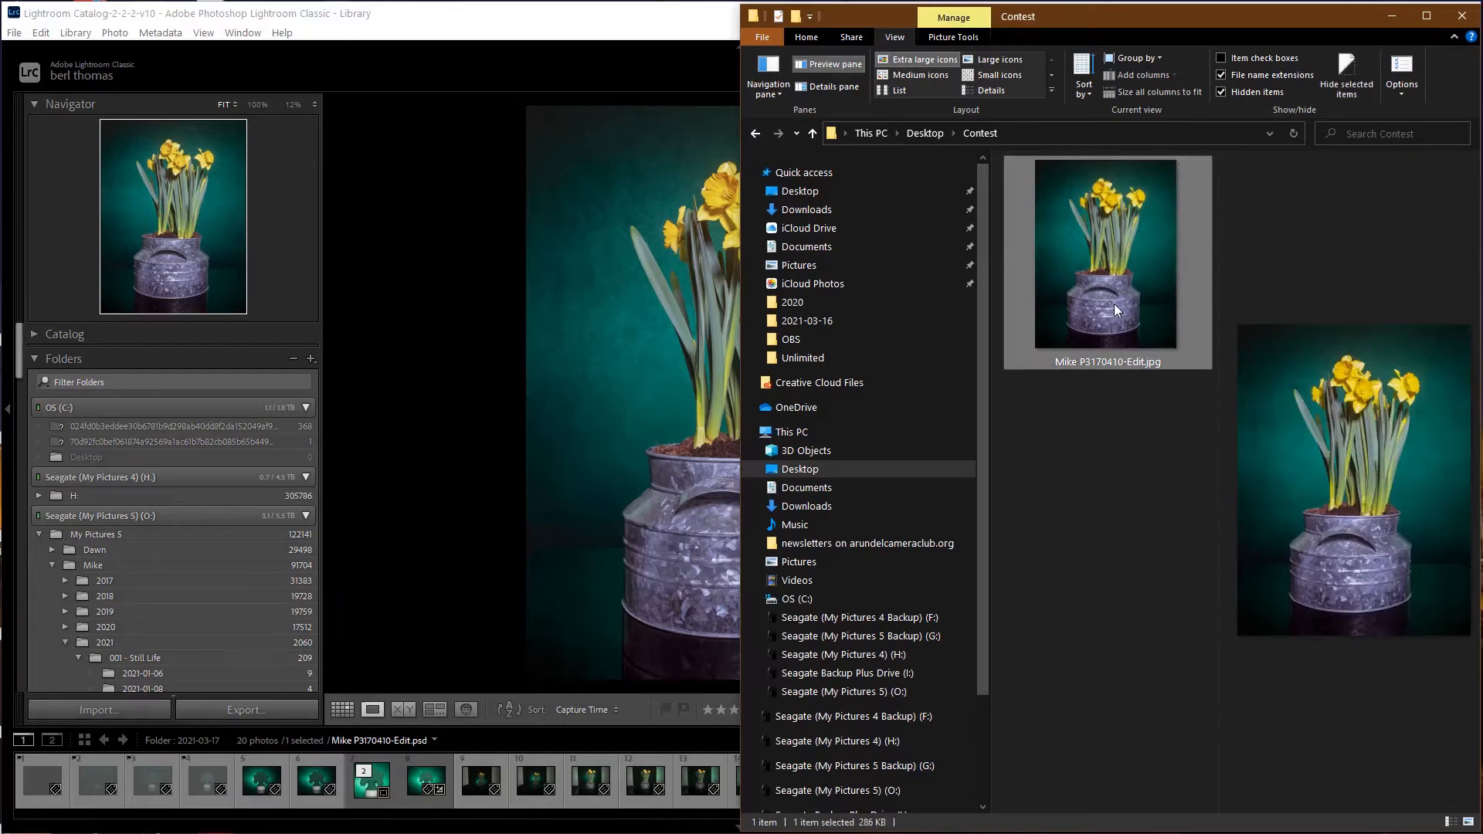
right_click(1082, 252)
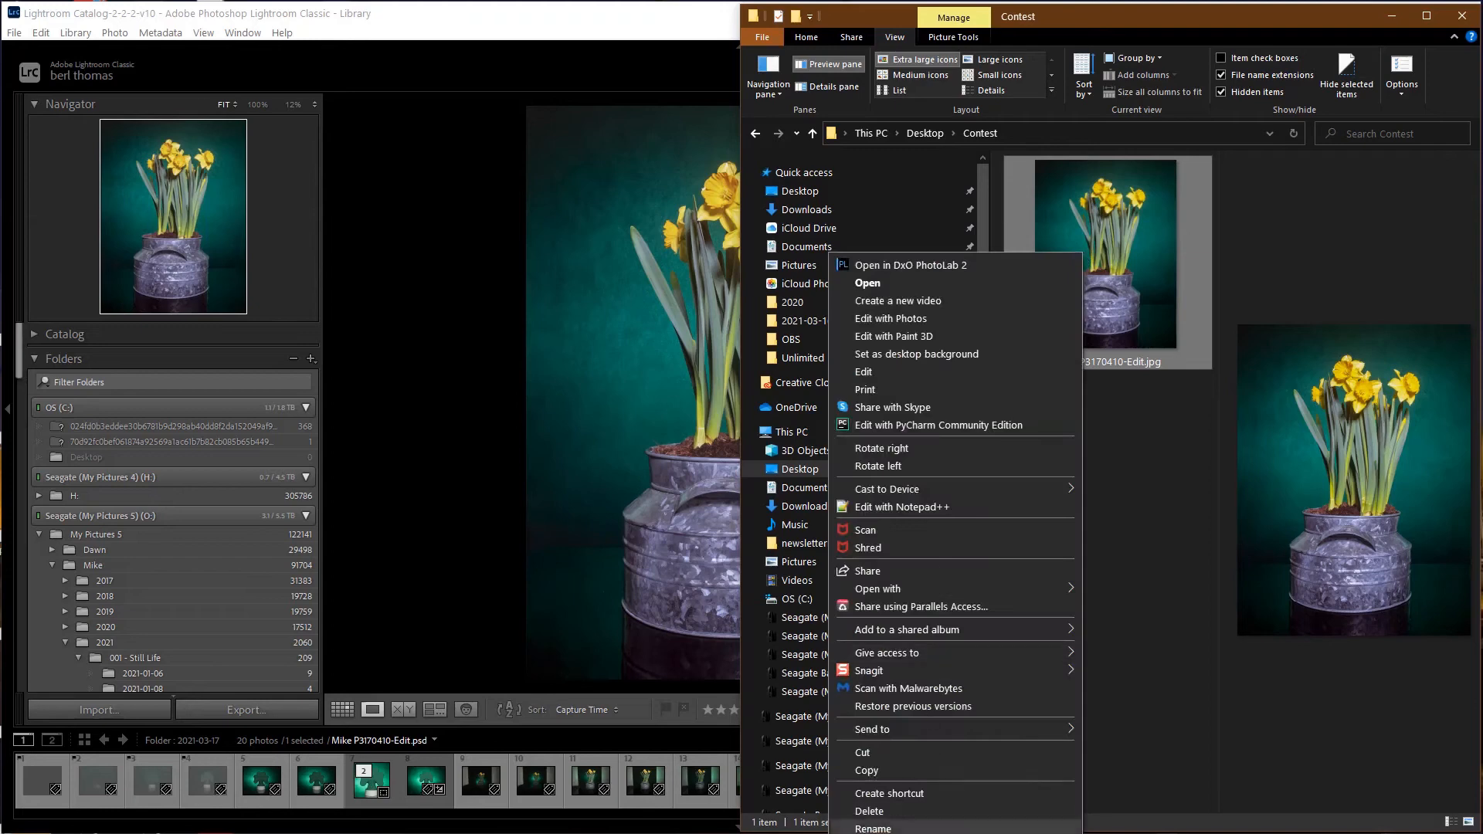
left_click(911, 833)
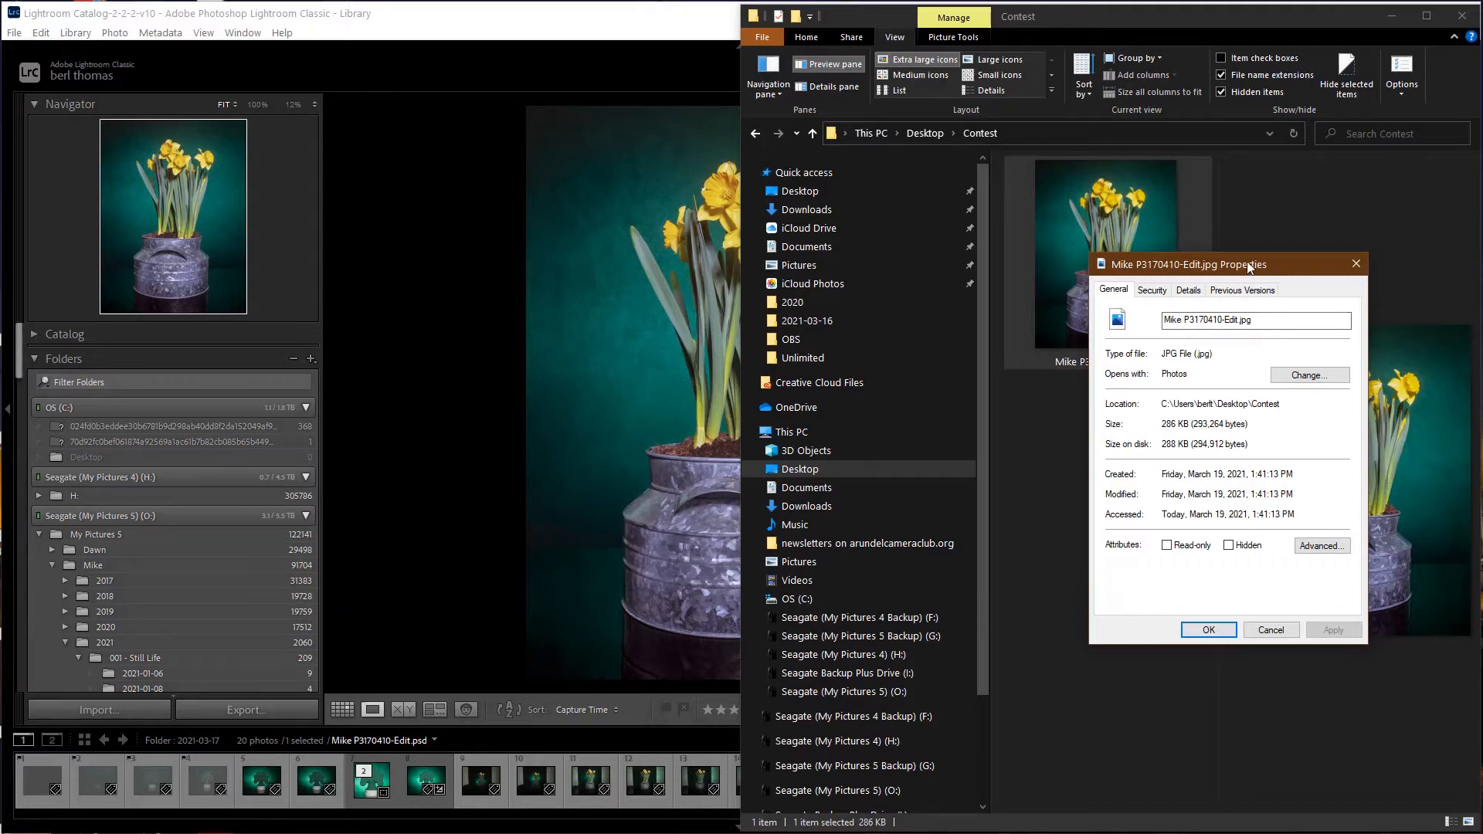
left_click_drag(1248, 266, 1197, 268)
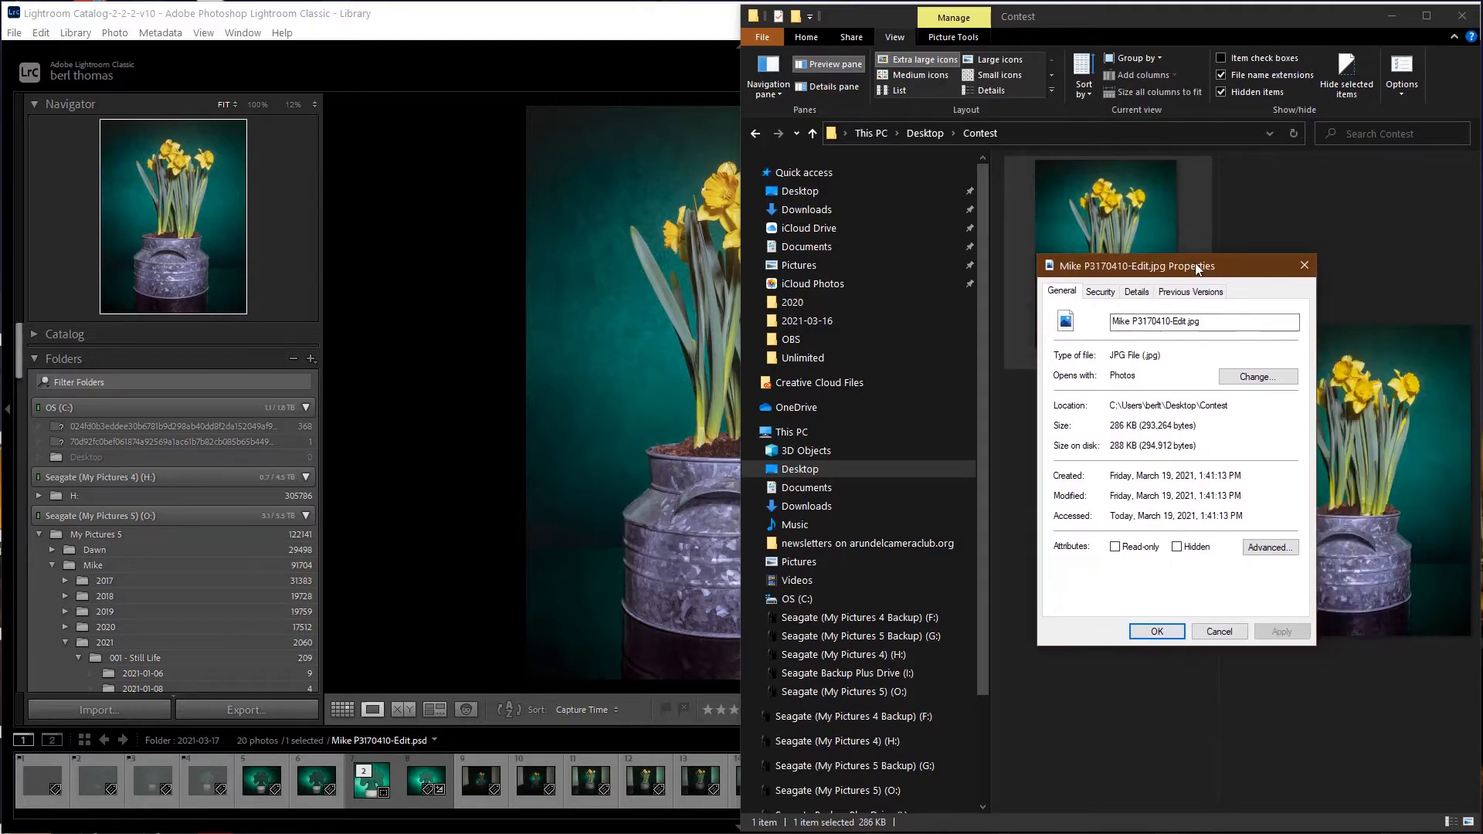
left_click(1144, 292)
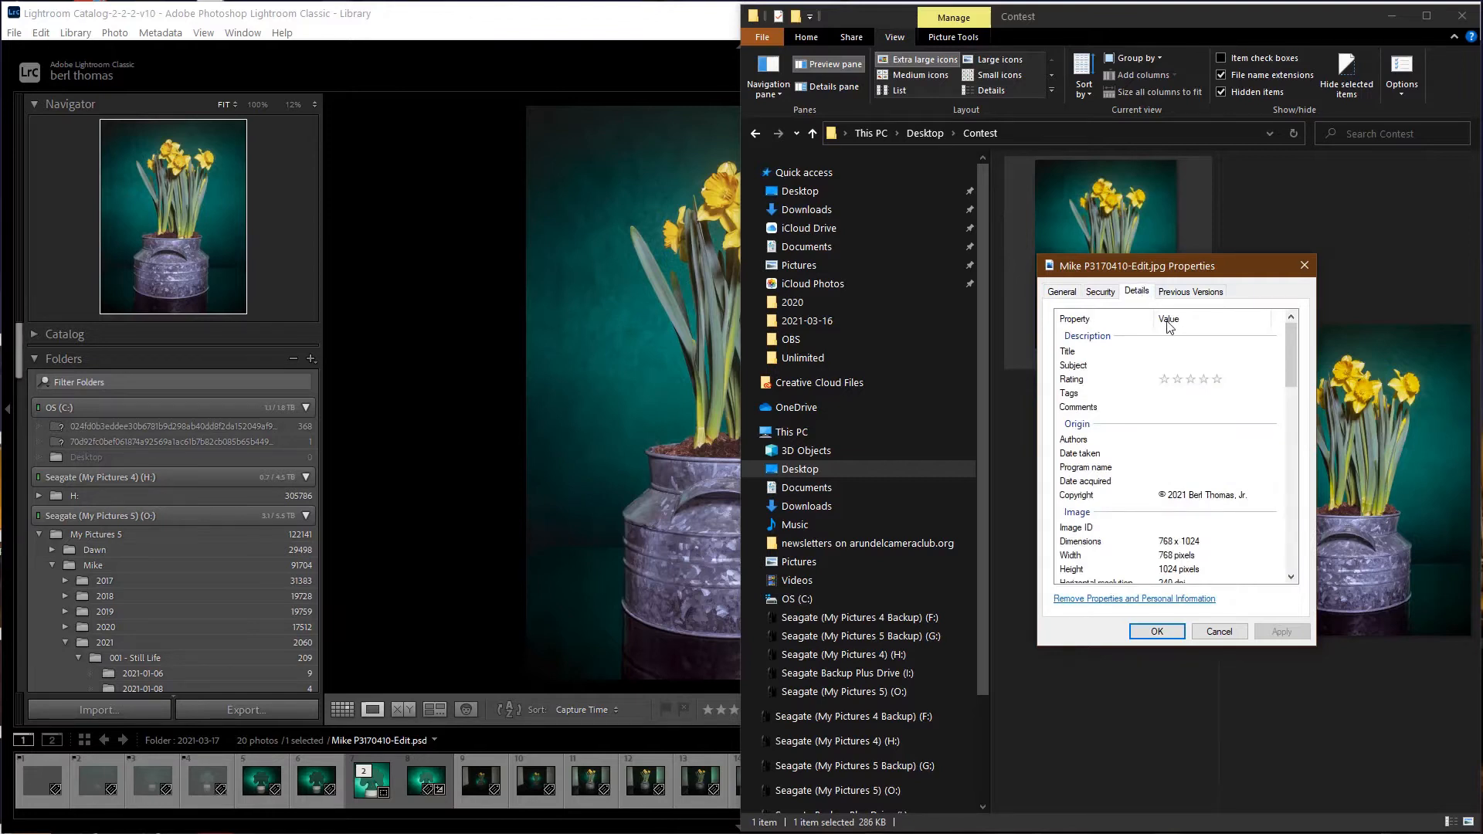
left_click_drag(1291, 371, 1290, 410)
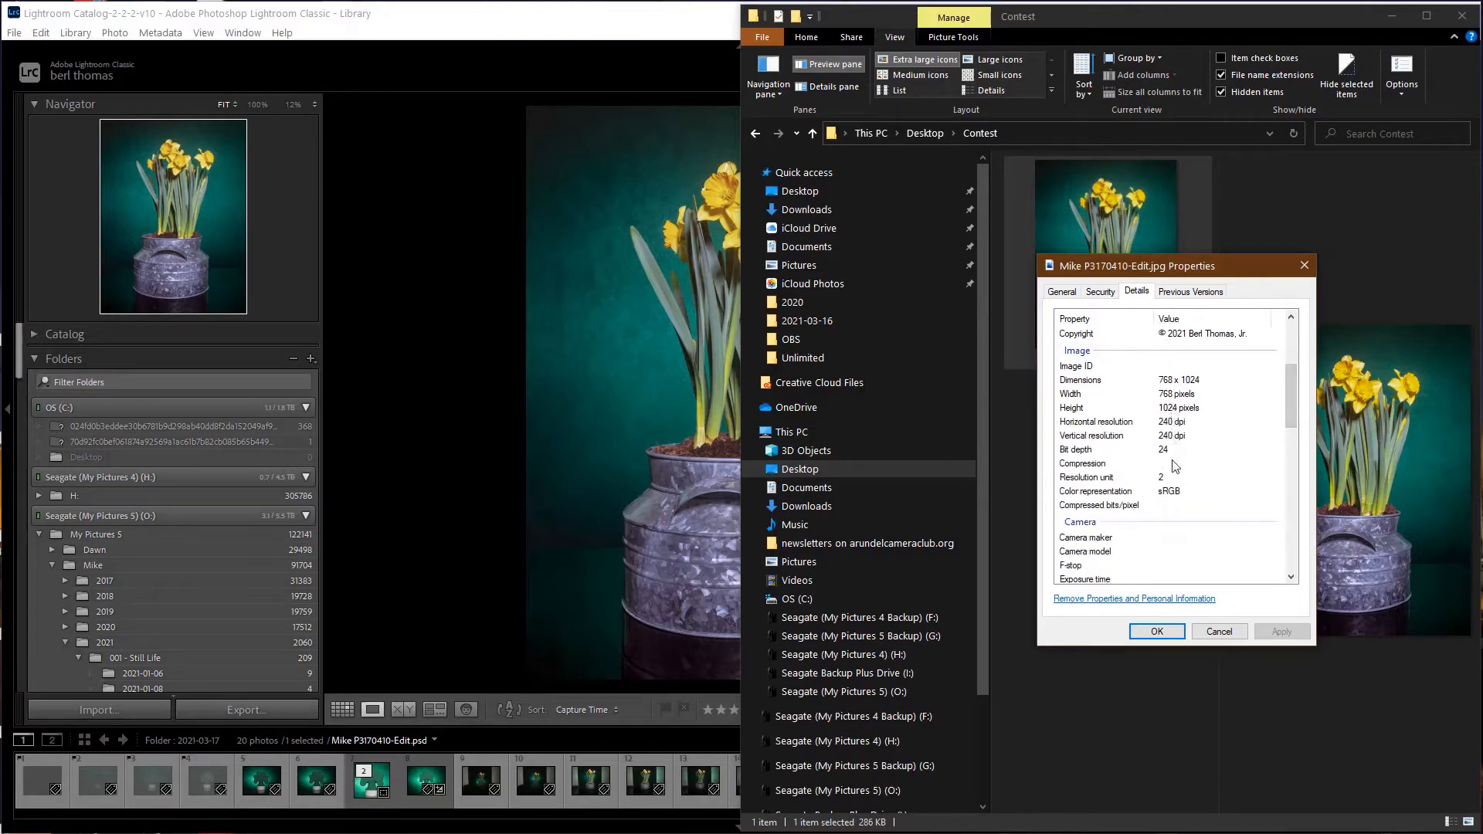
left_click_drag(1290, 407, 1294, 458)
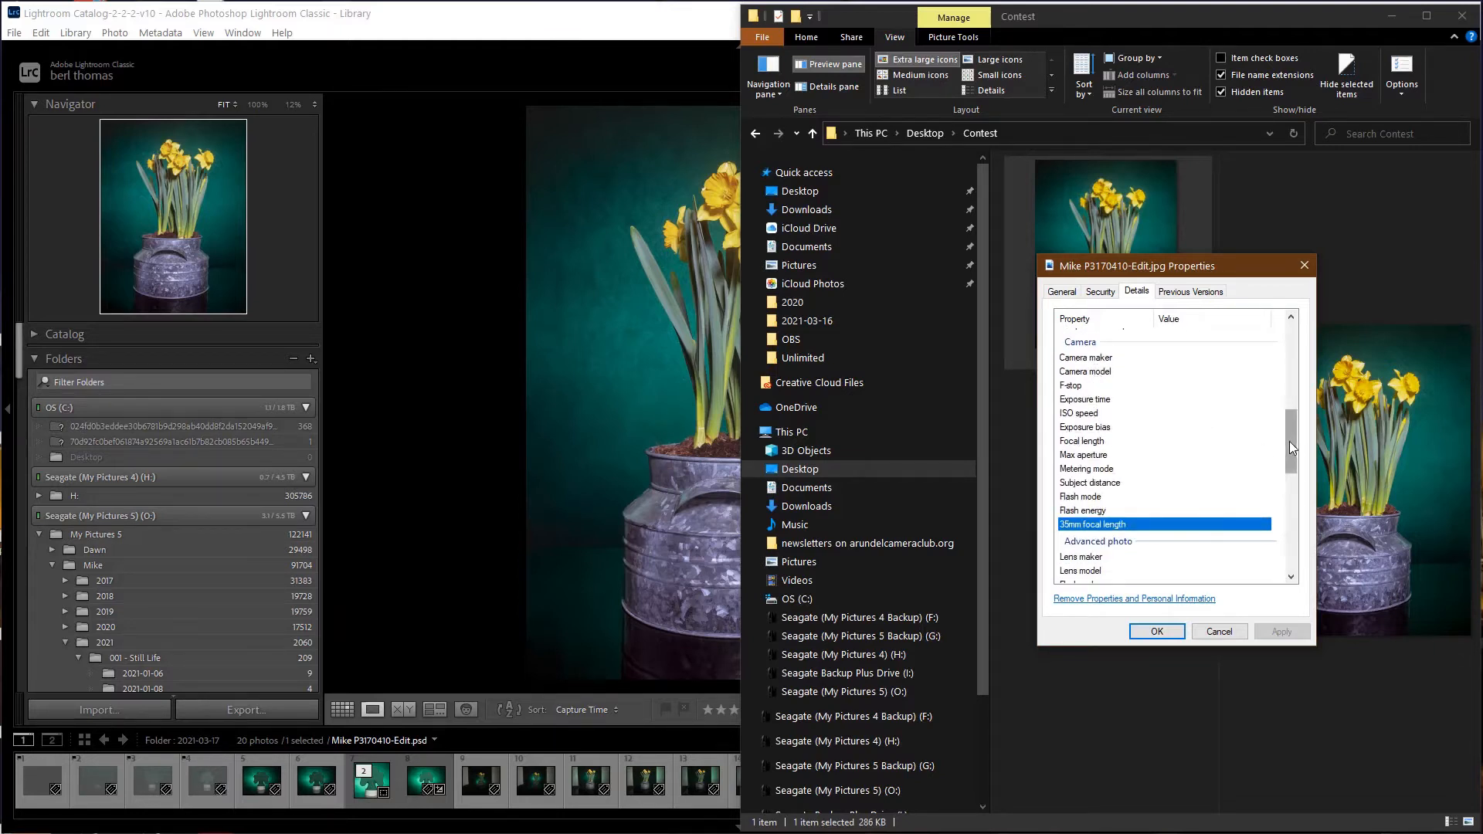
left_click_drag(1289, 442, 1289, 543)
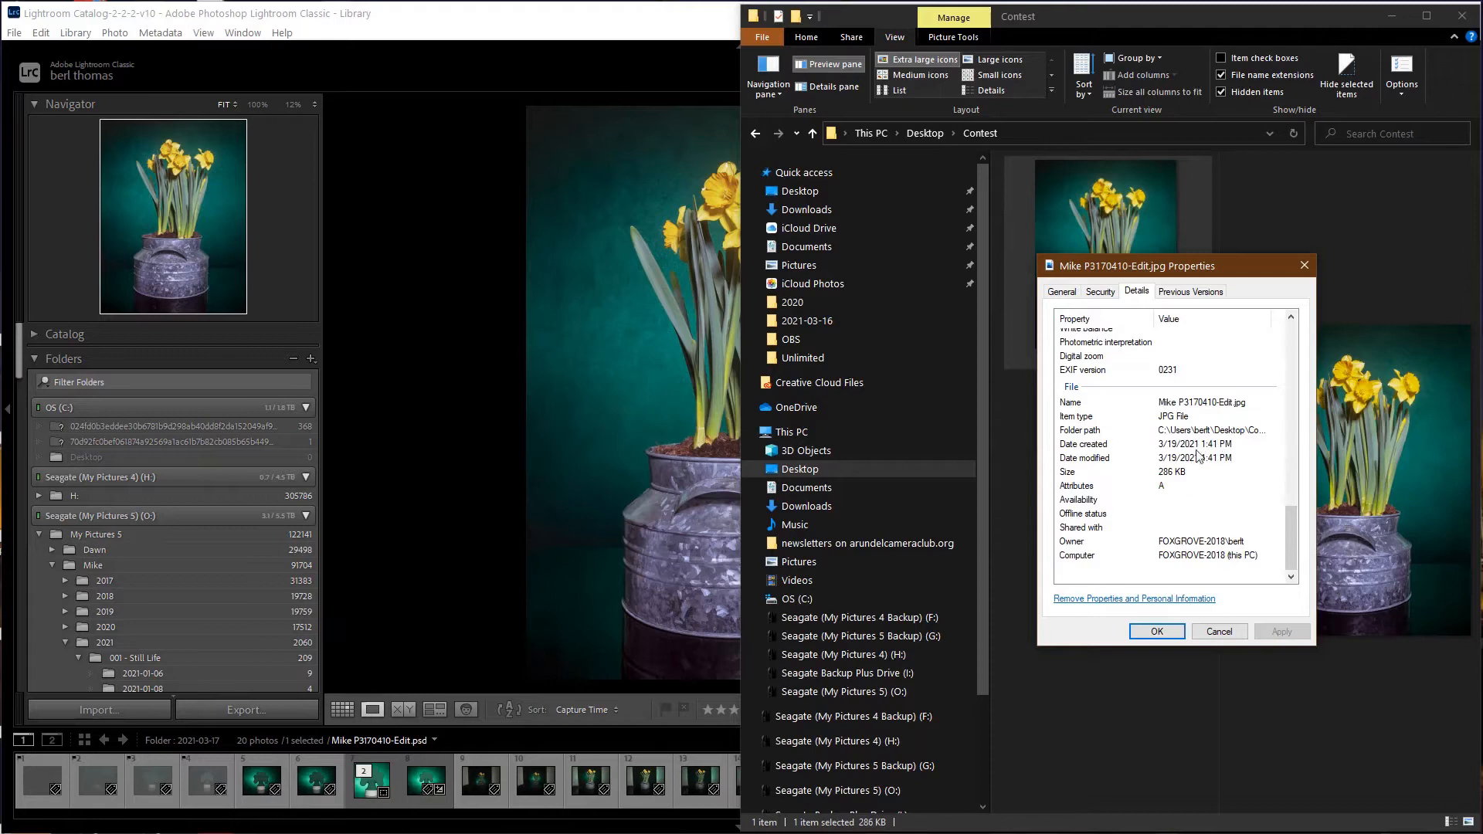
left_click(1219, 631)
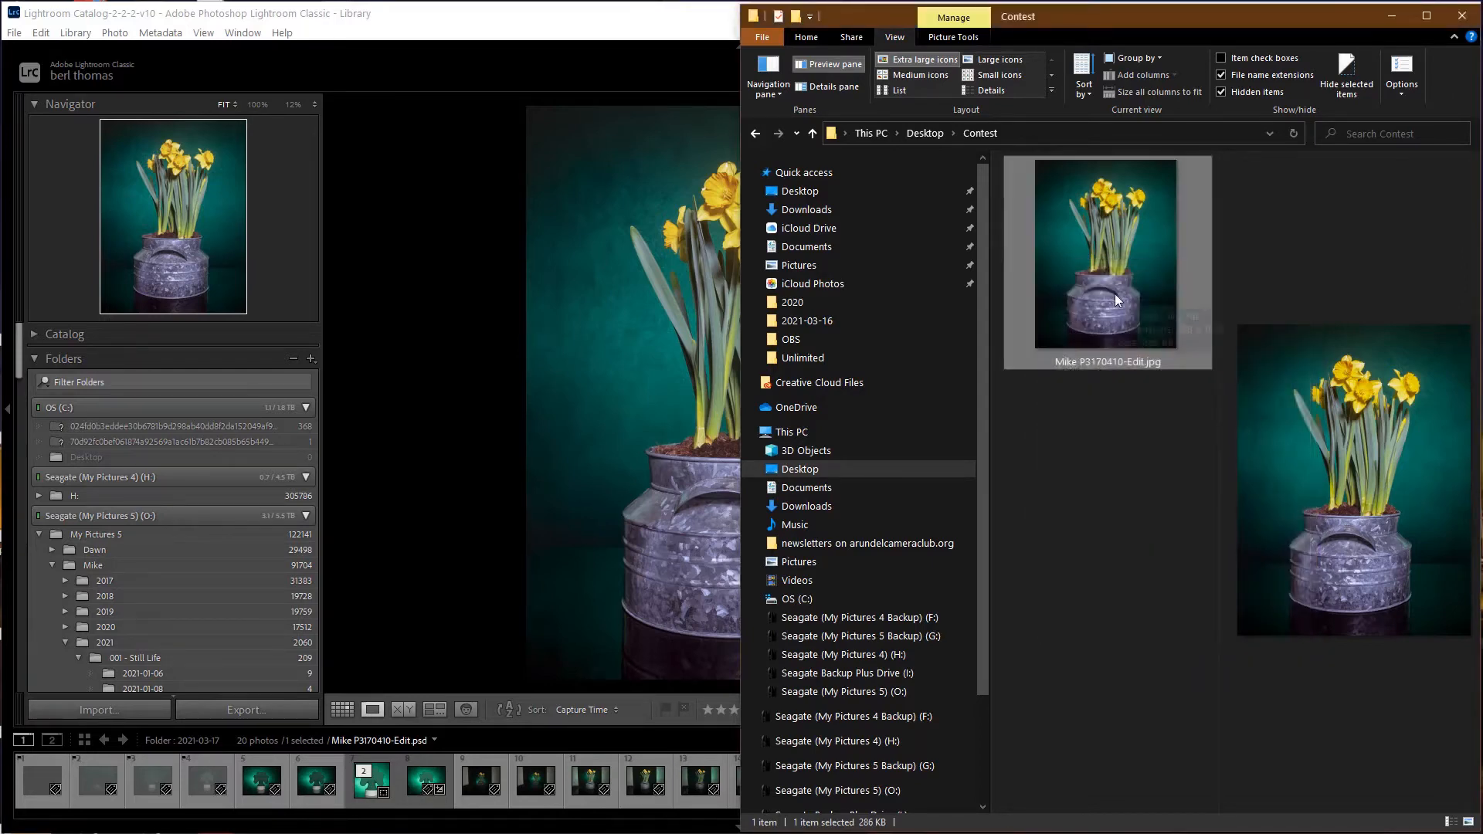
Step: Rename the exported daffodil JPEG as u_C_Flowers_MT, keeping the .jpg extension
mouse_move(1114, 293)
left_click(1118, 358)
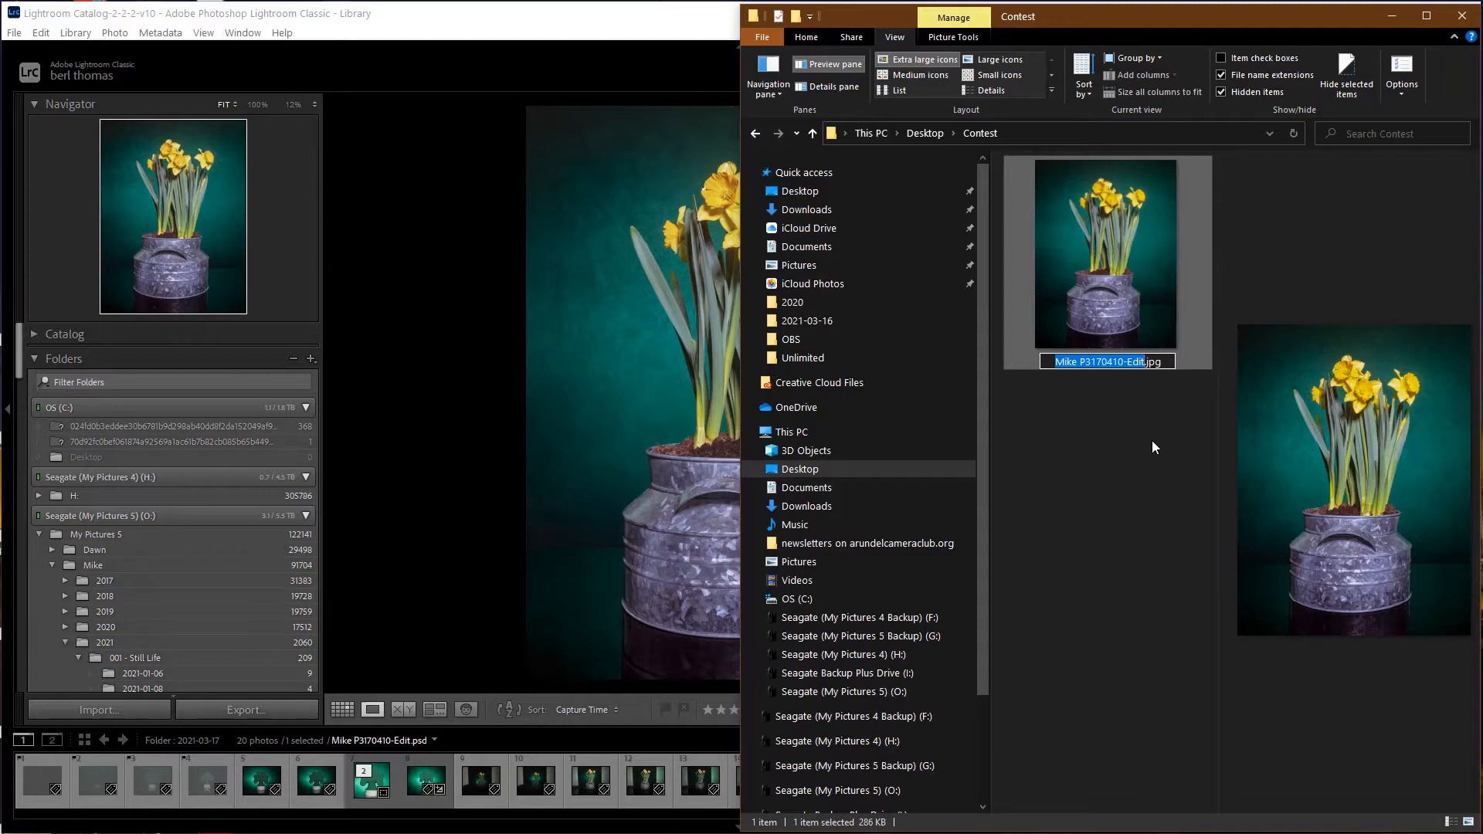
type("n")
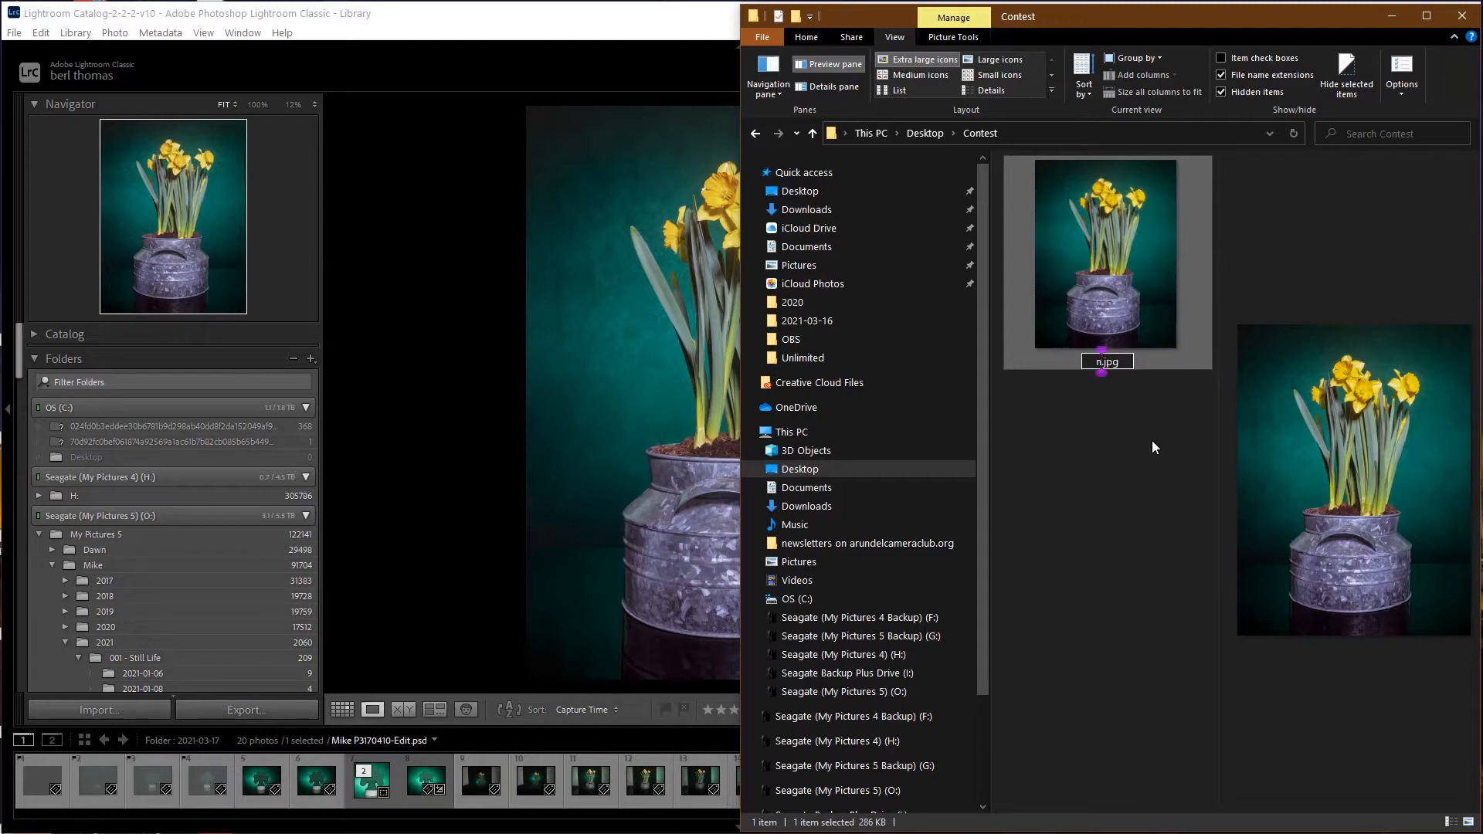
key("BackSpace")
type("u_")
type("C_Flowers")
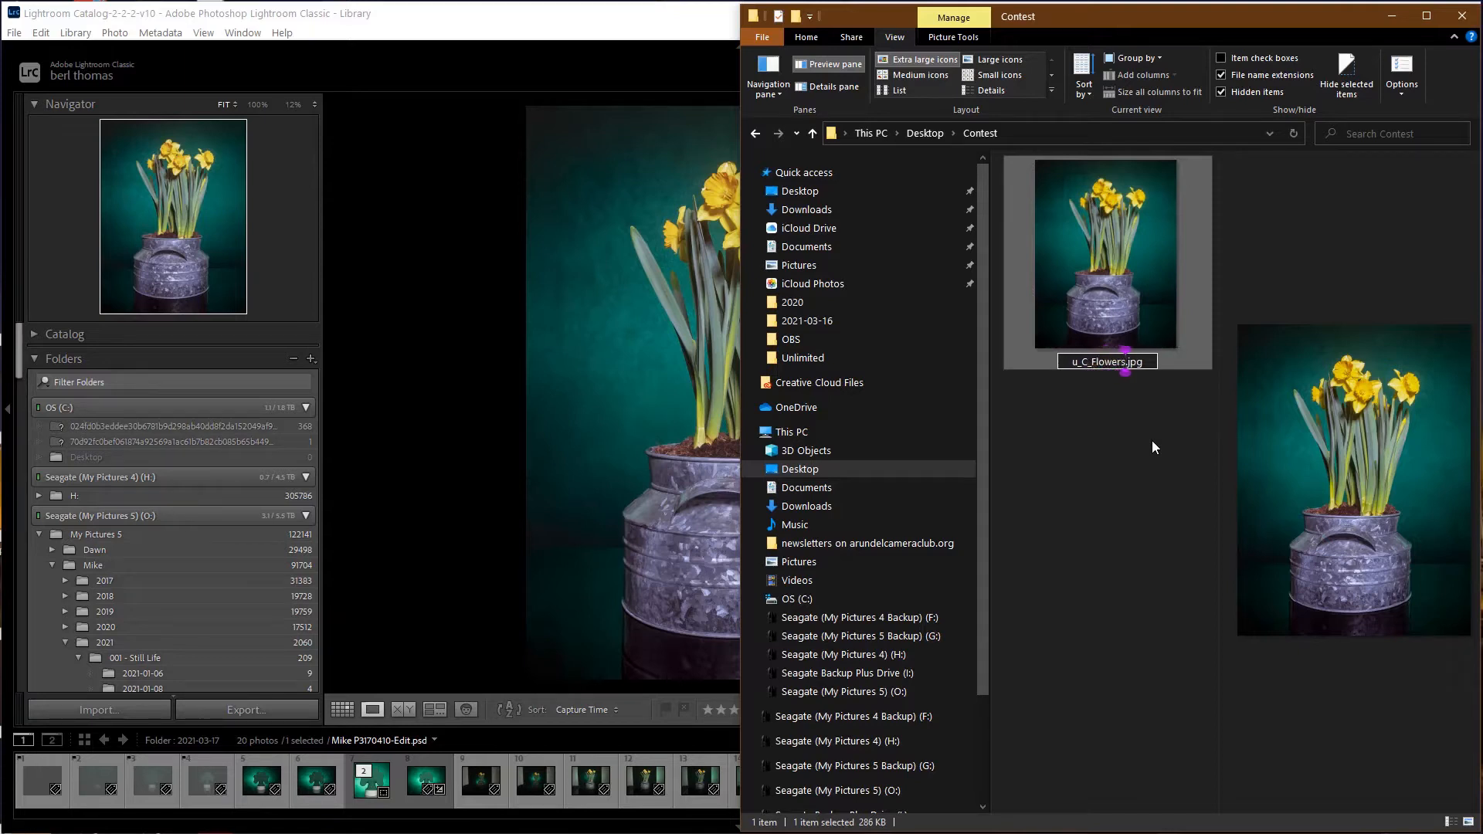
type("_MT")
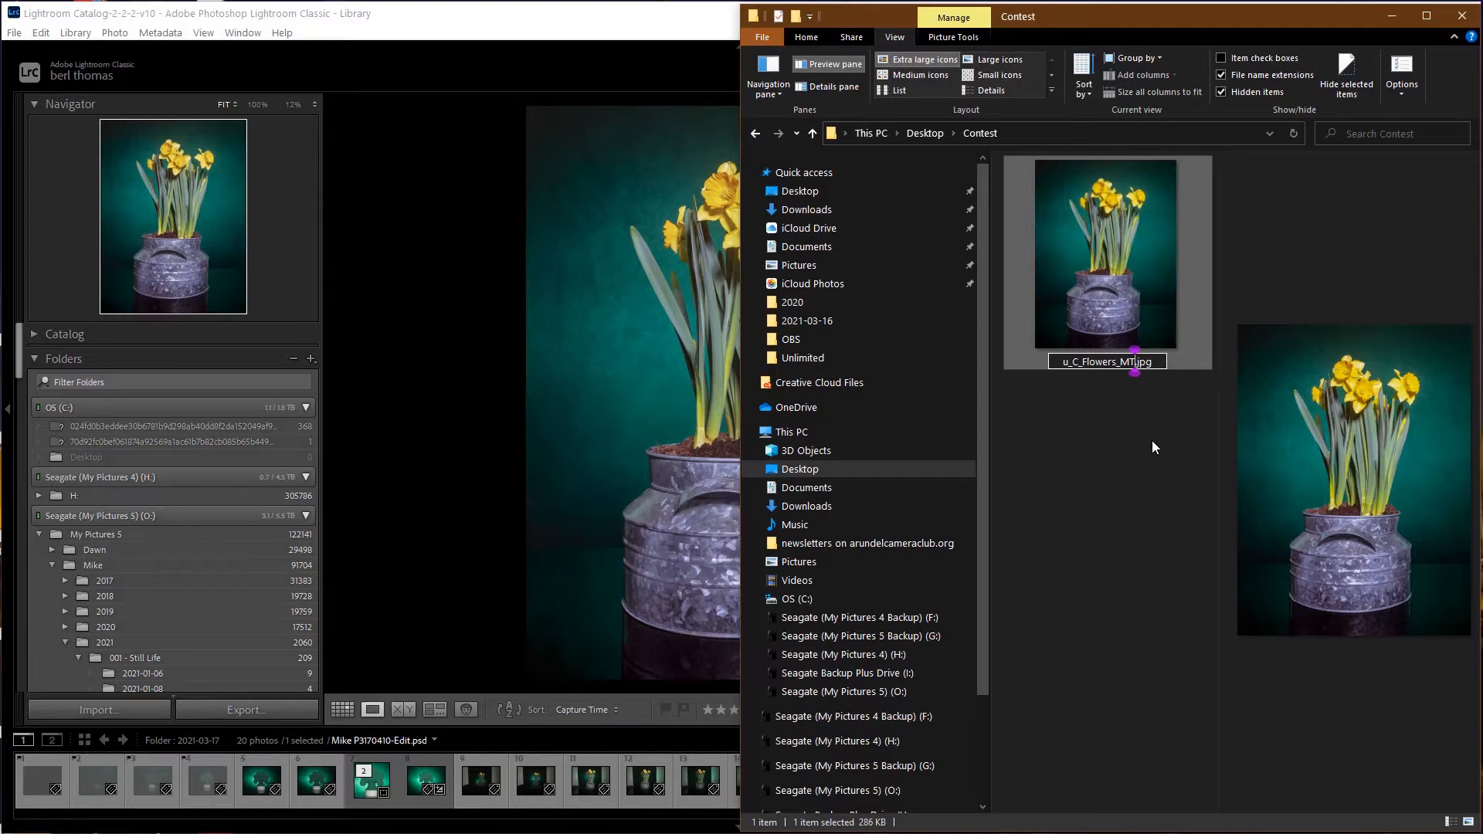
key("Return")
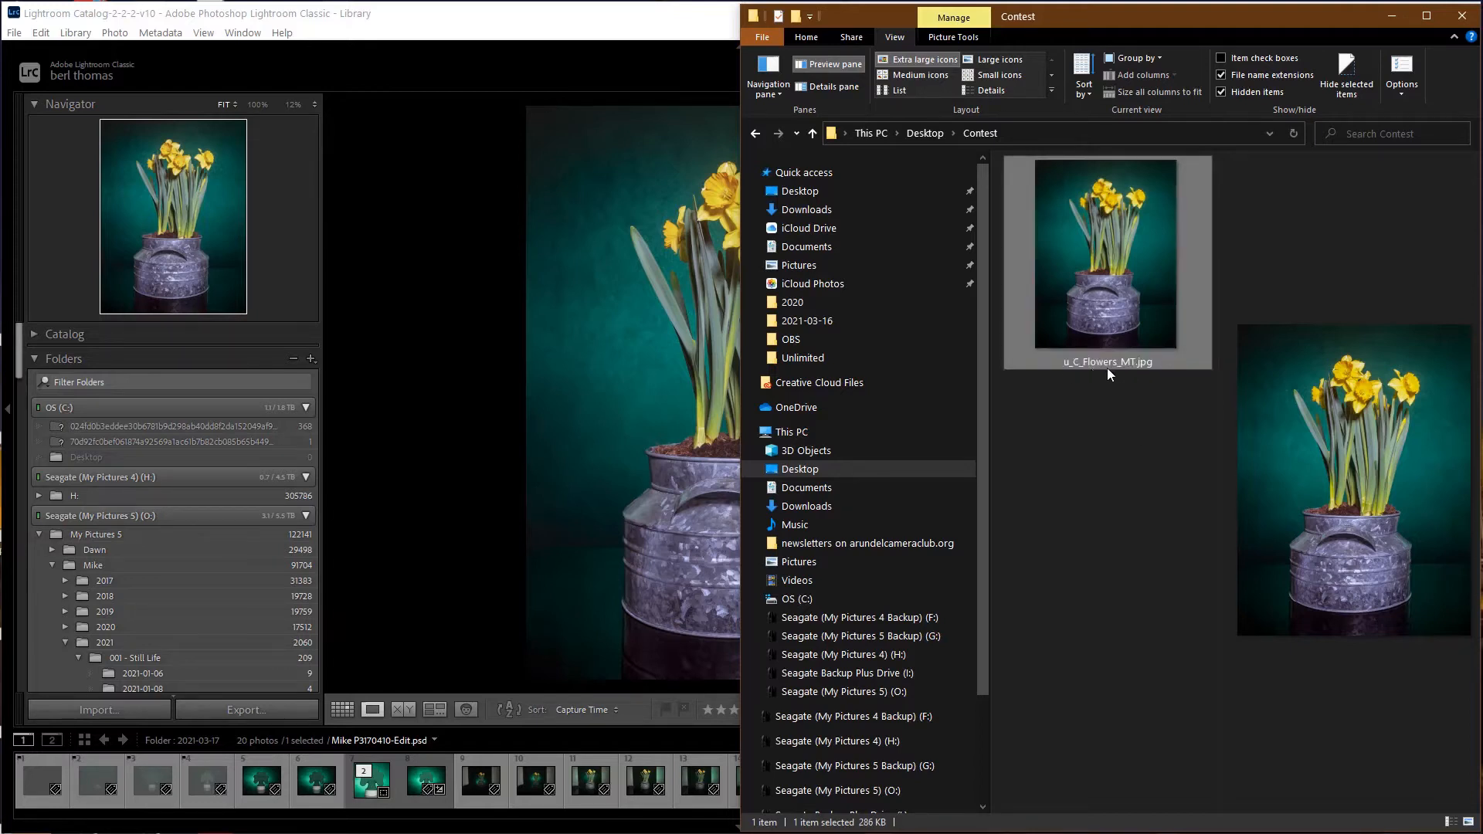
mouse_move(1127, 368)
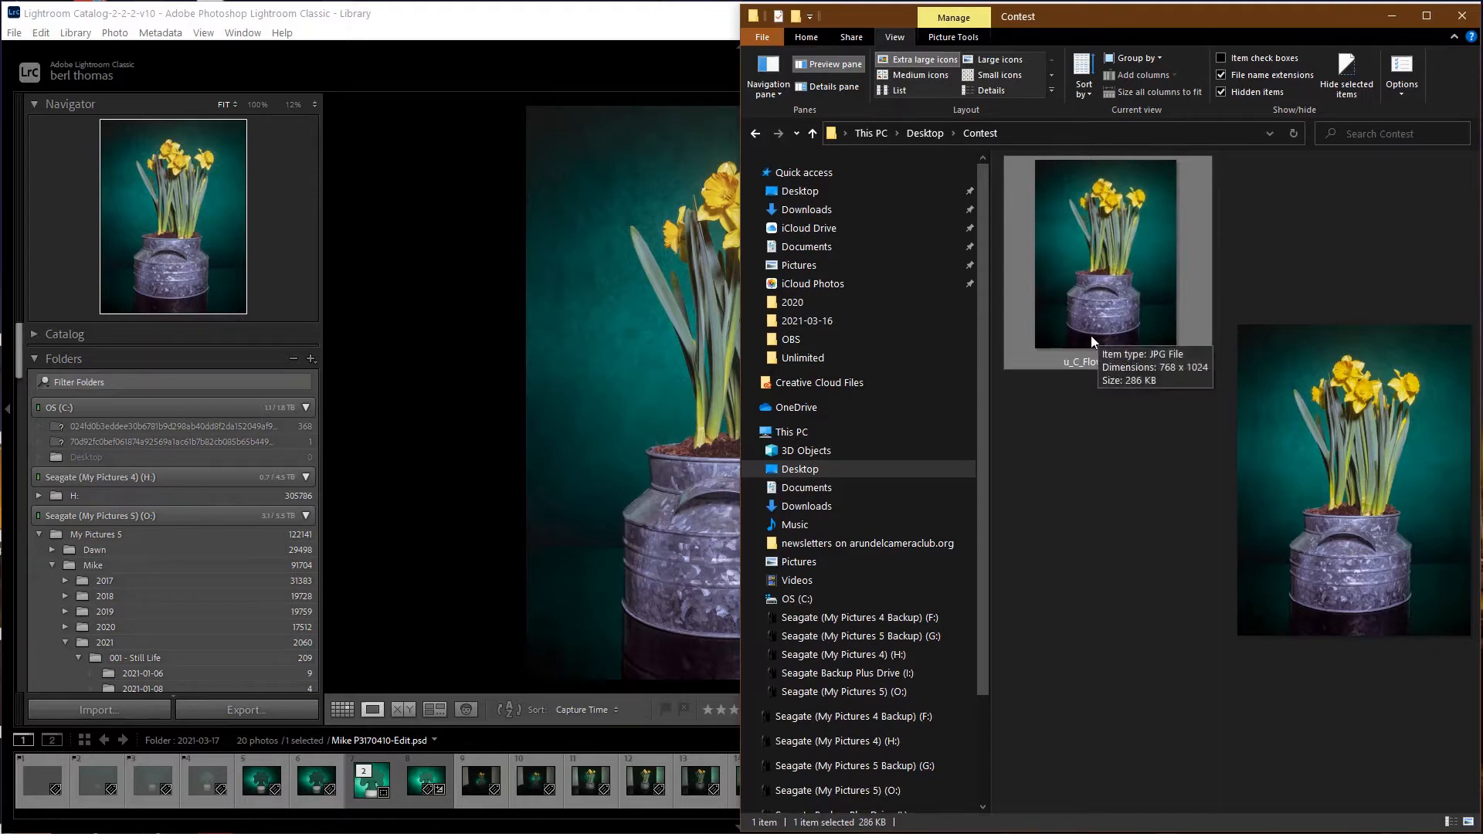
Step: Switch to Lightroom Classic, select the edited shamrock photo and open its export settings
left_click(589, 25)
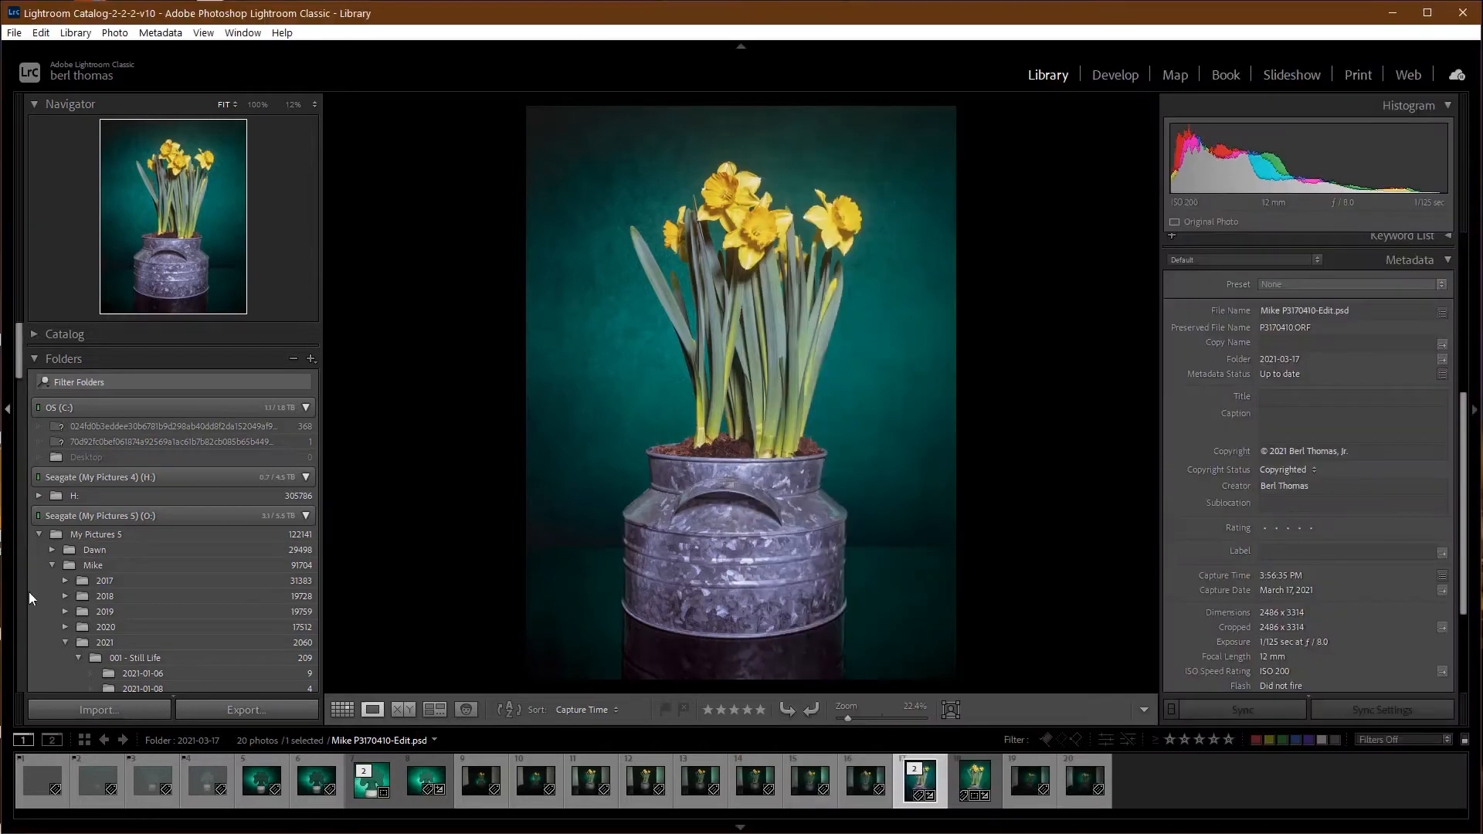
left_click(366, 791)
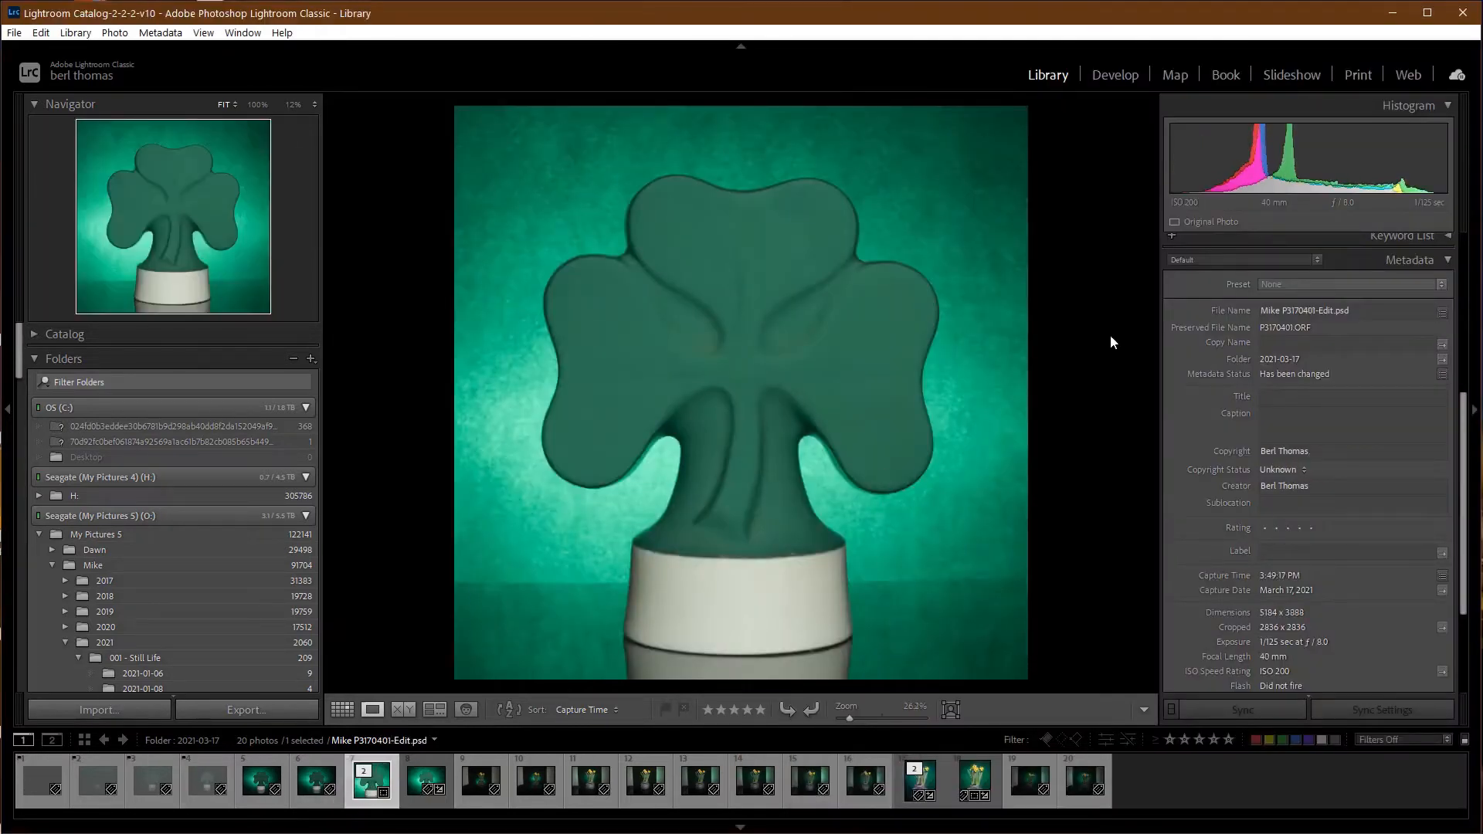
left_click(238, 710)
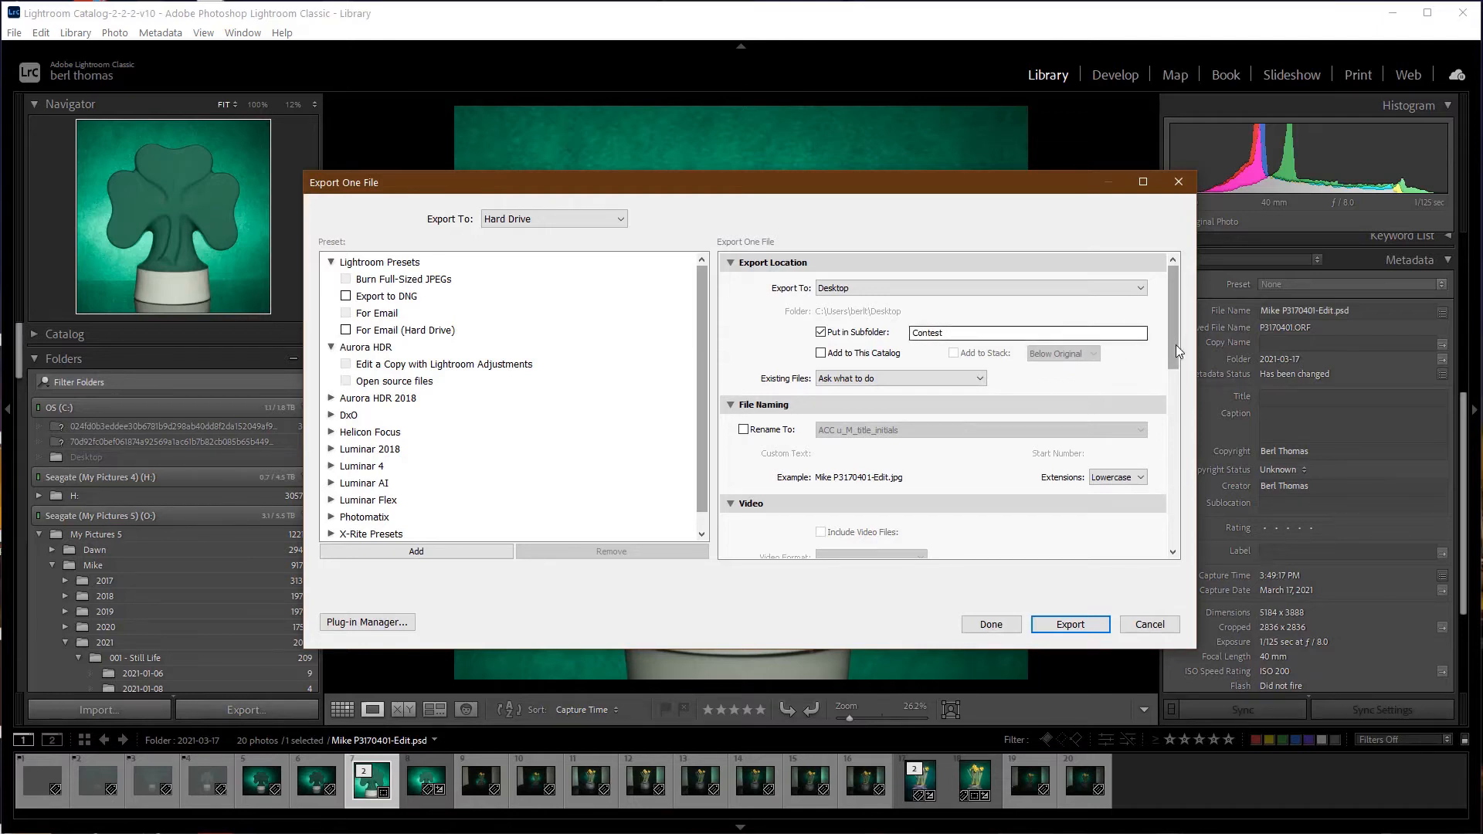
Step: Set the included metadata to All Metadata and export the shamrock photo to the Contest subfolder
left_click_drag(1175, 344, 1171, 427)
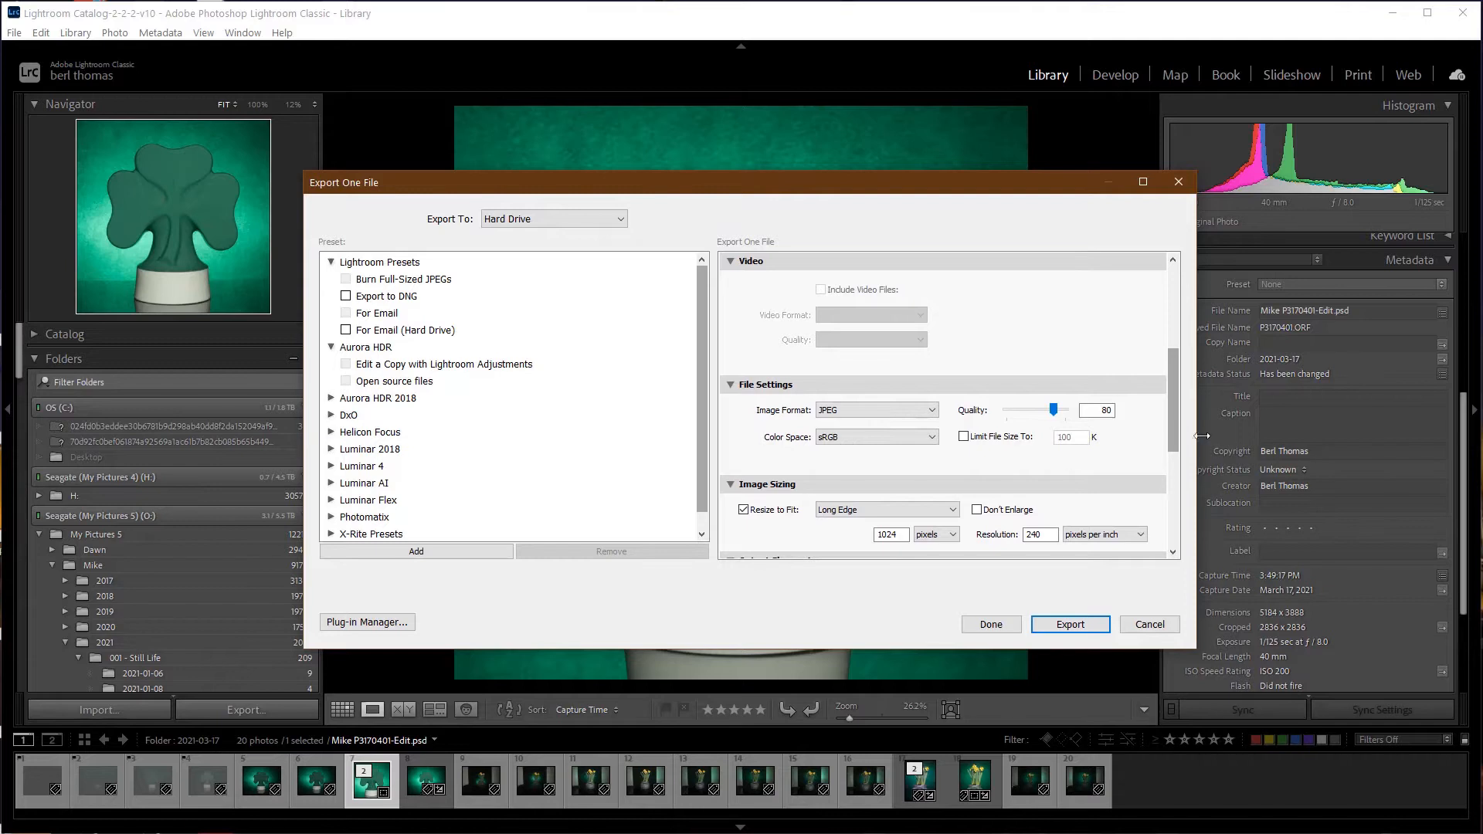
left_click_drag(1170, 429, 1170, 467)
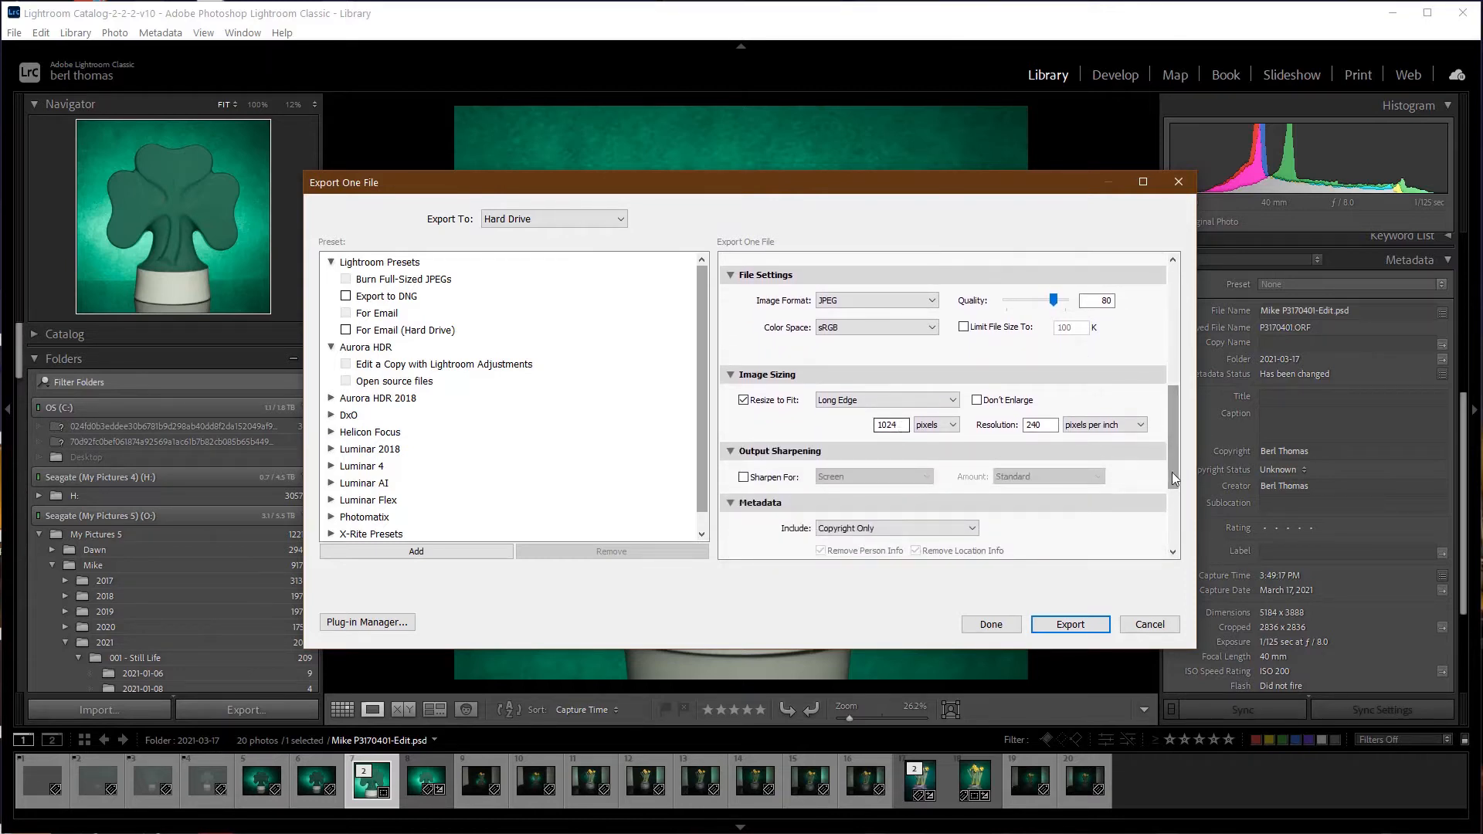
left_click_drag(1174, 478, 1177, 519)
left_click(972, 402)
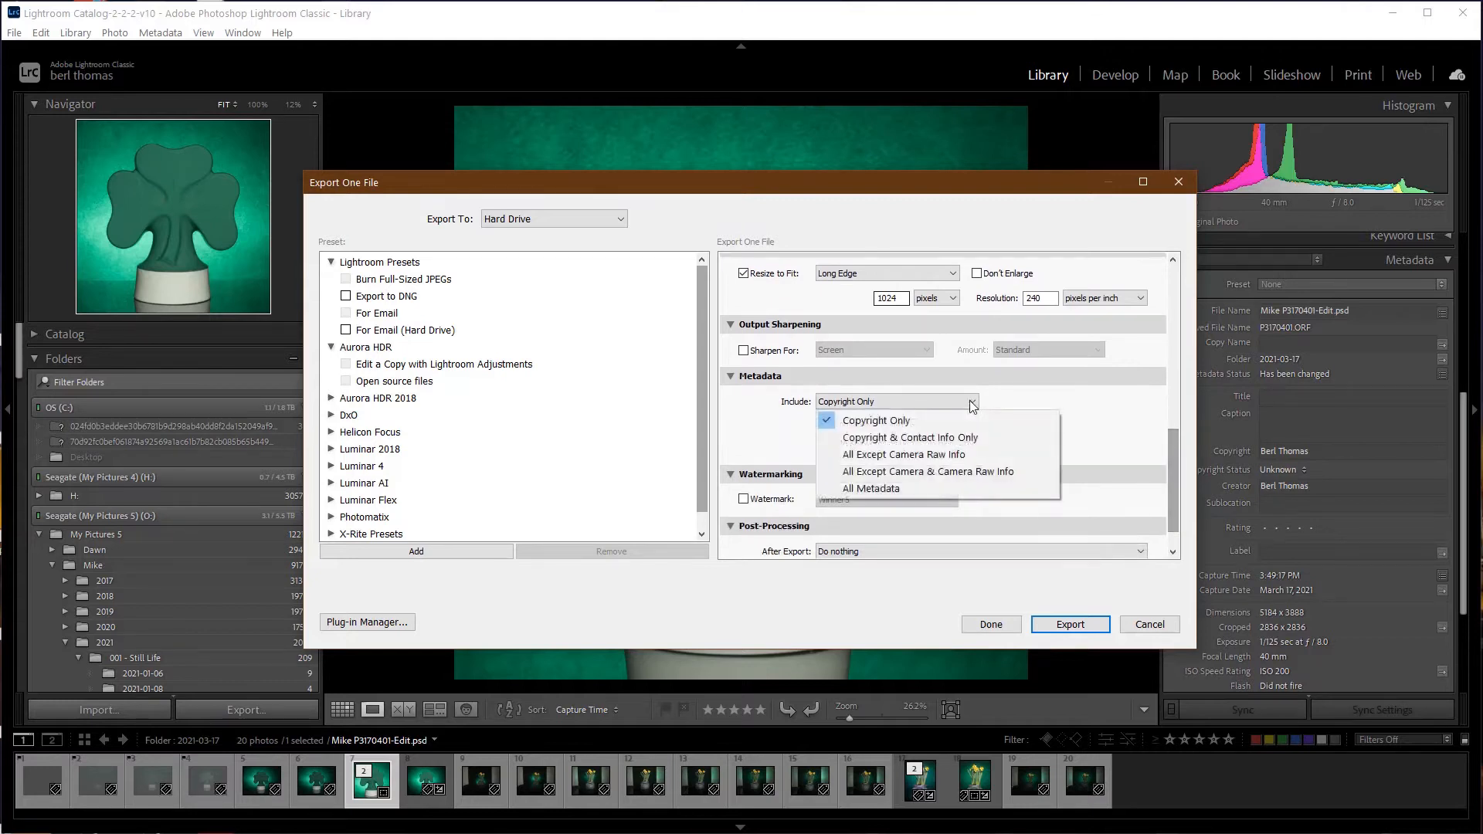
left_click(895, 486)
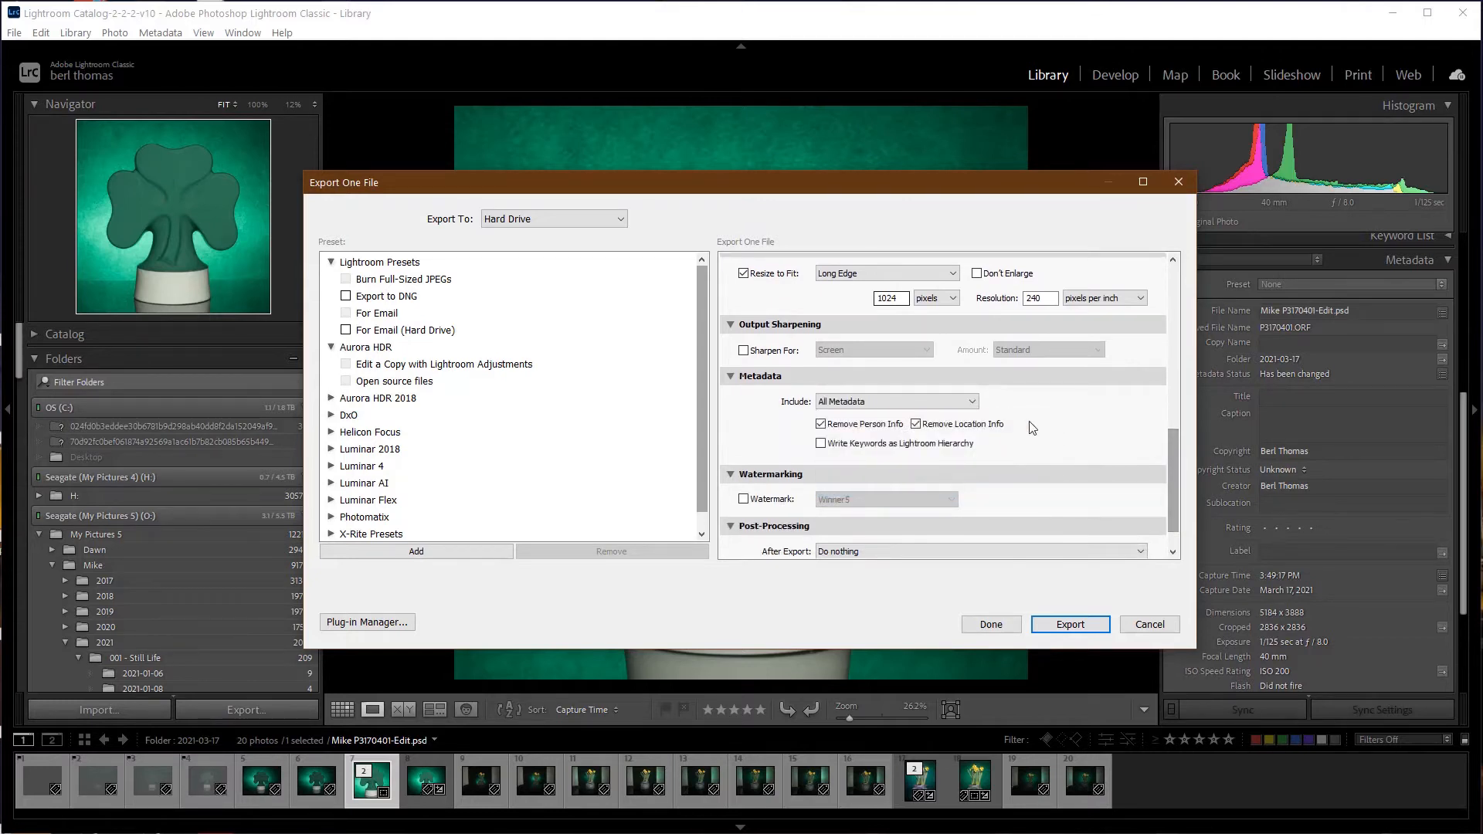
left_click_drag(1171, 465, 1170, 489)
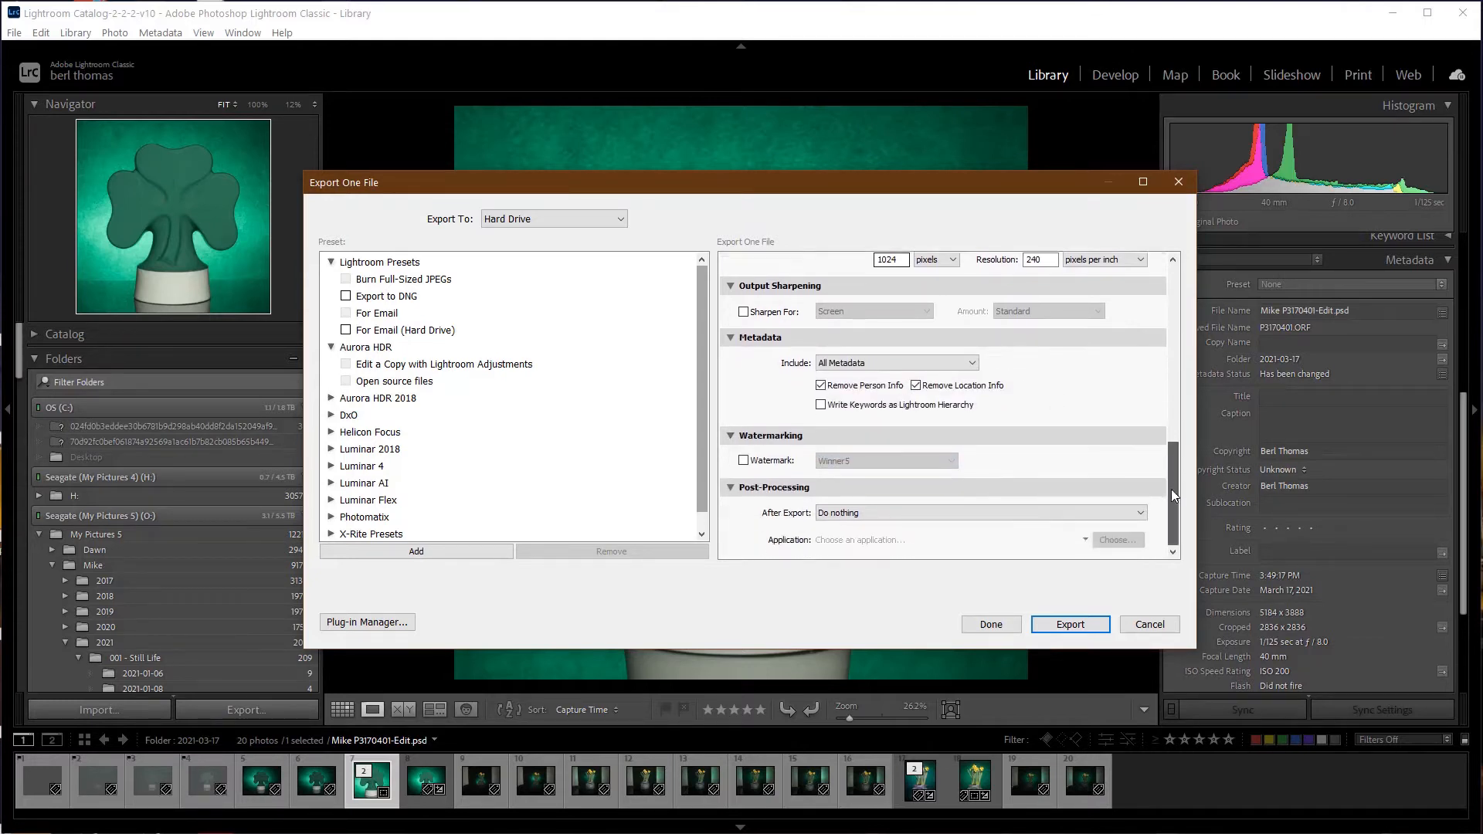
left_click(1082, 624)
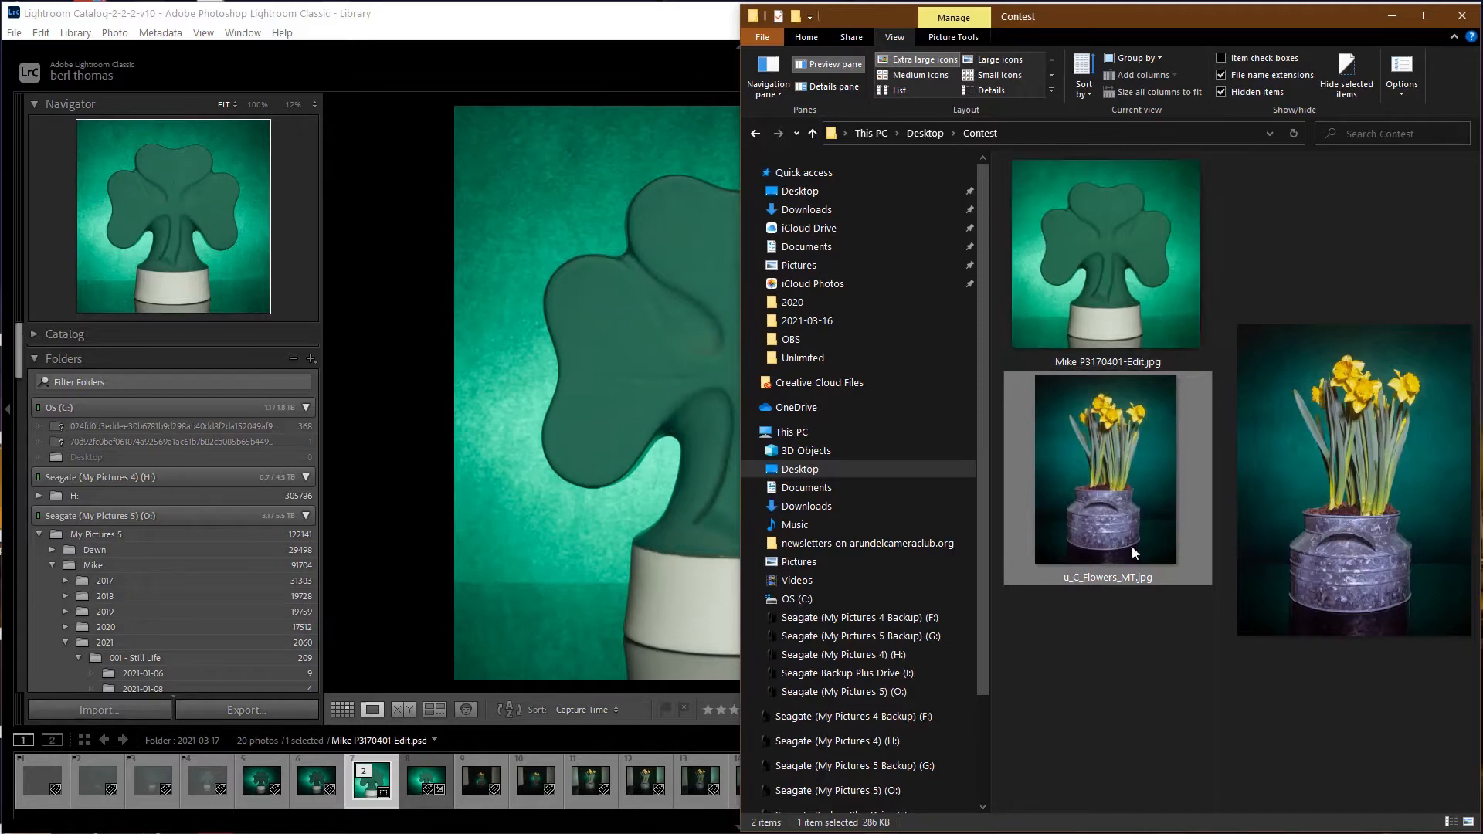
Step: Examine the exported shamrock JPEG's detailed properties in the Contest folder, including copyright, dimensions, resolution and camera data, and close them
left_click(1124, 297)
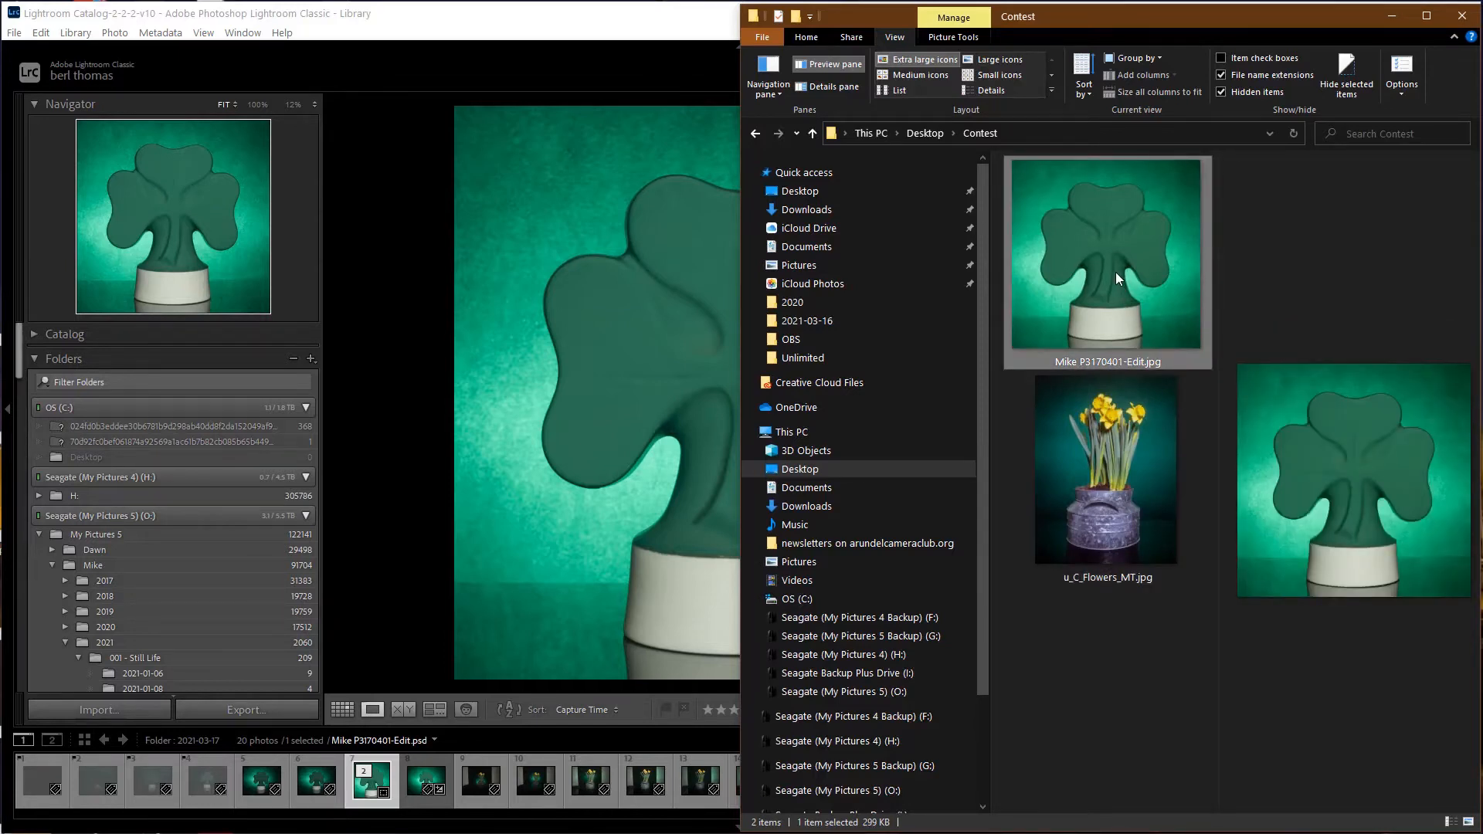
right_click(1115, 272)
key("r")
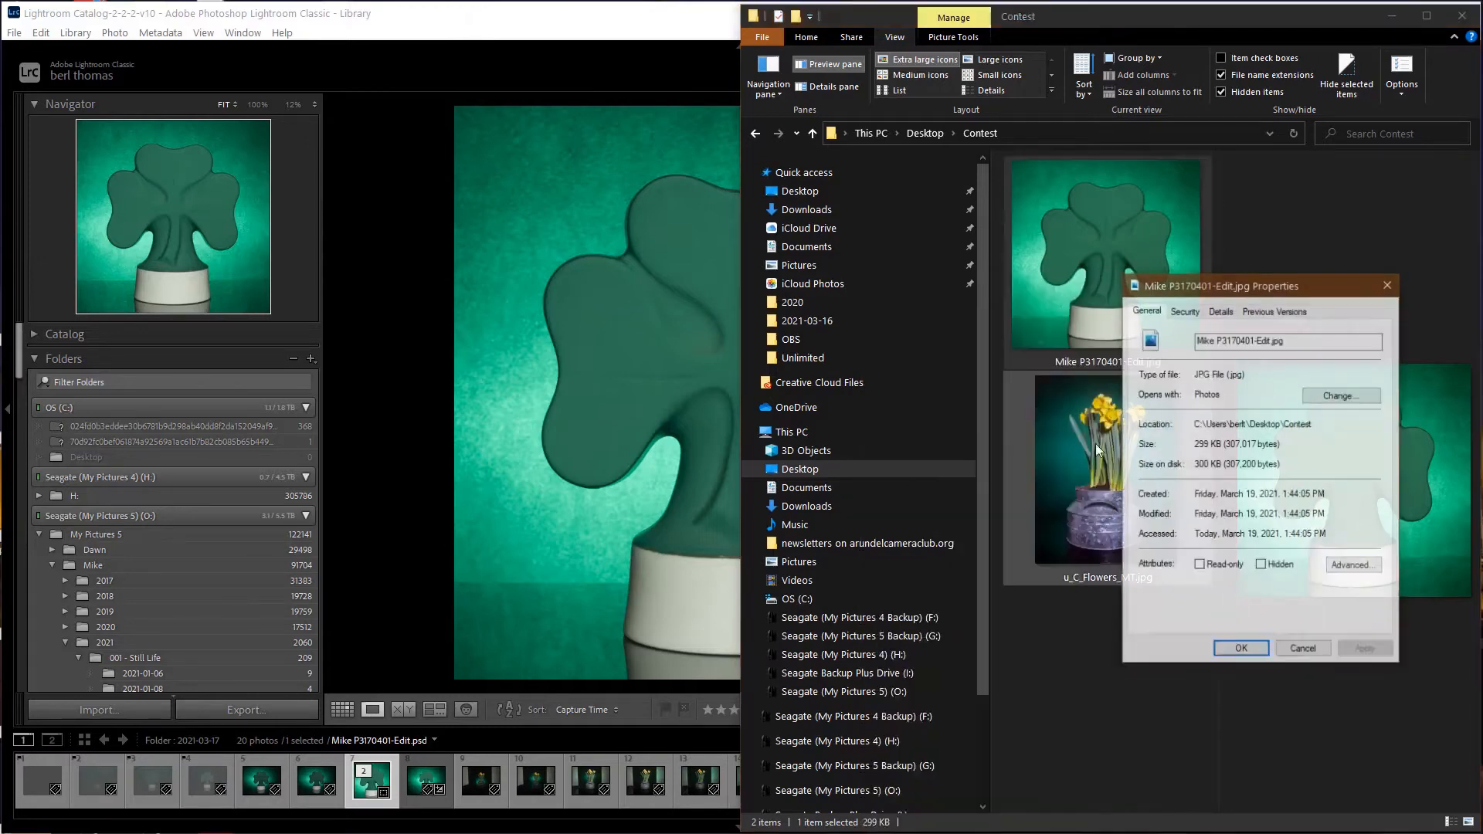
left_click(1220, 311)
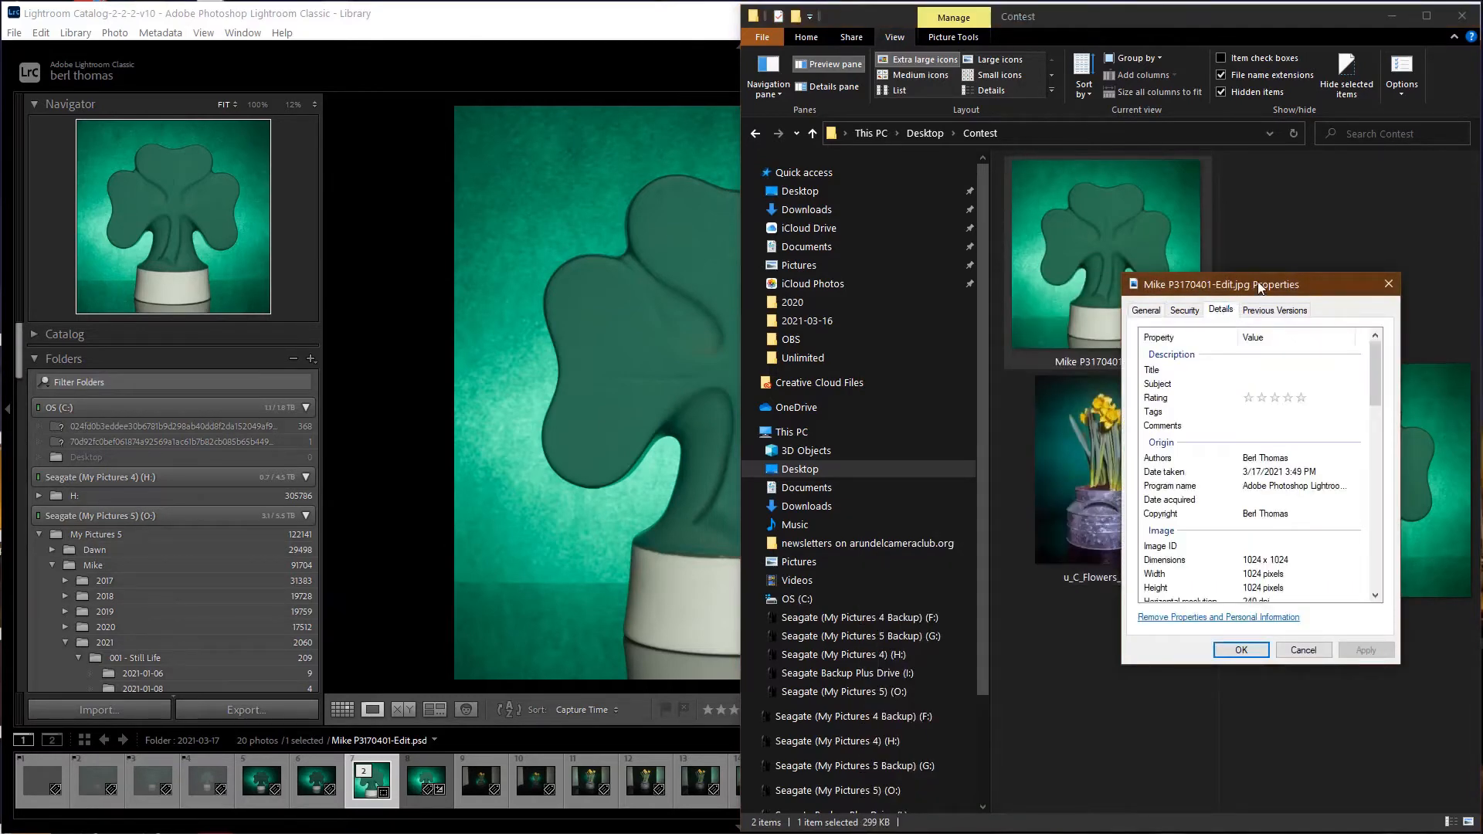
scroll(1382, 401, "down", 2)
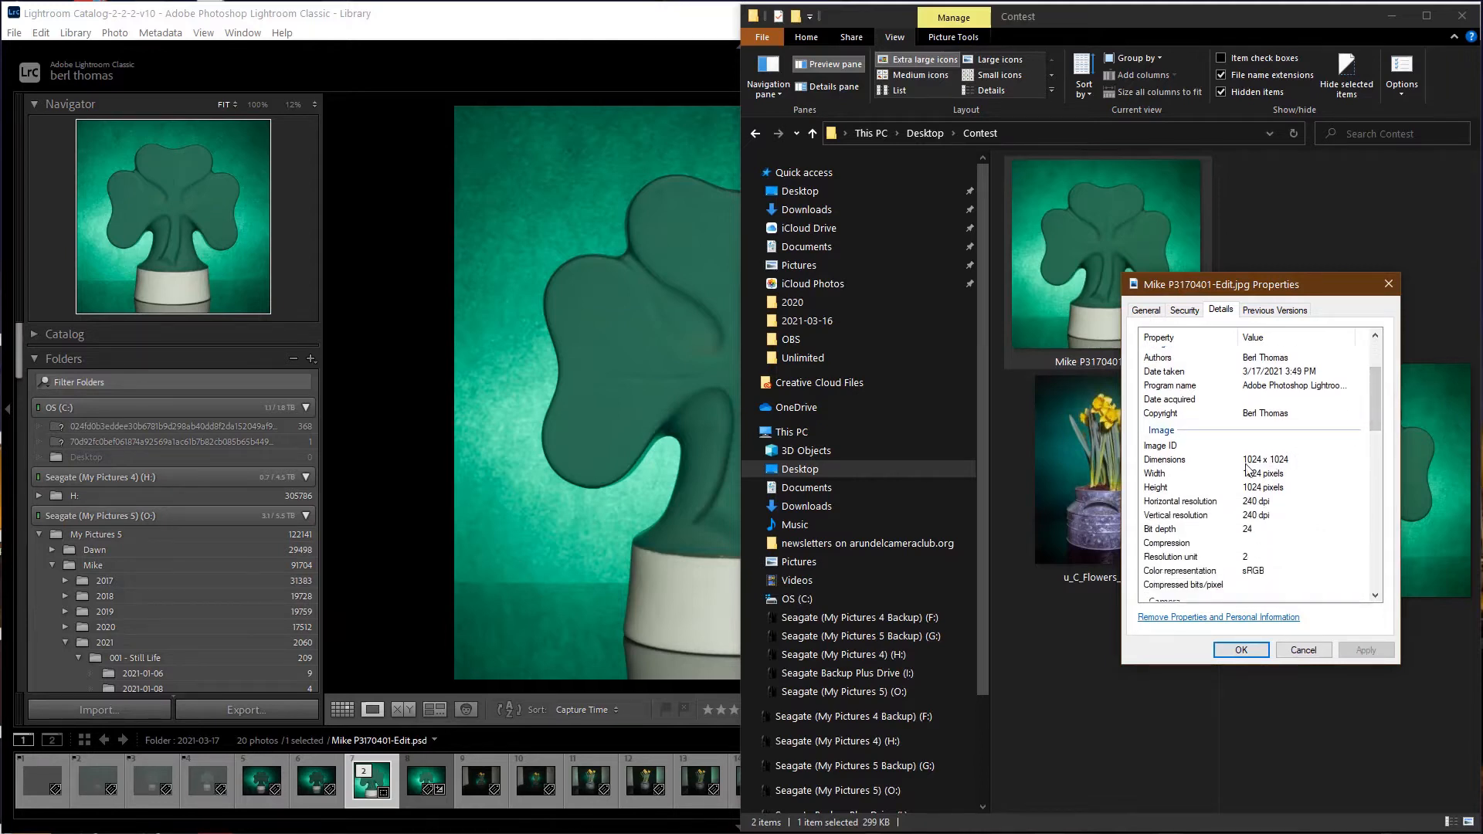
scroll(1217, 436, "up", 1)
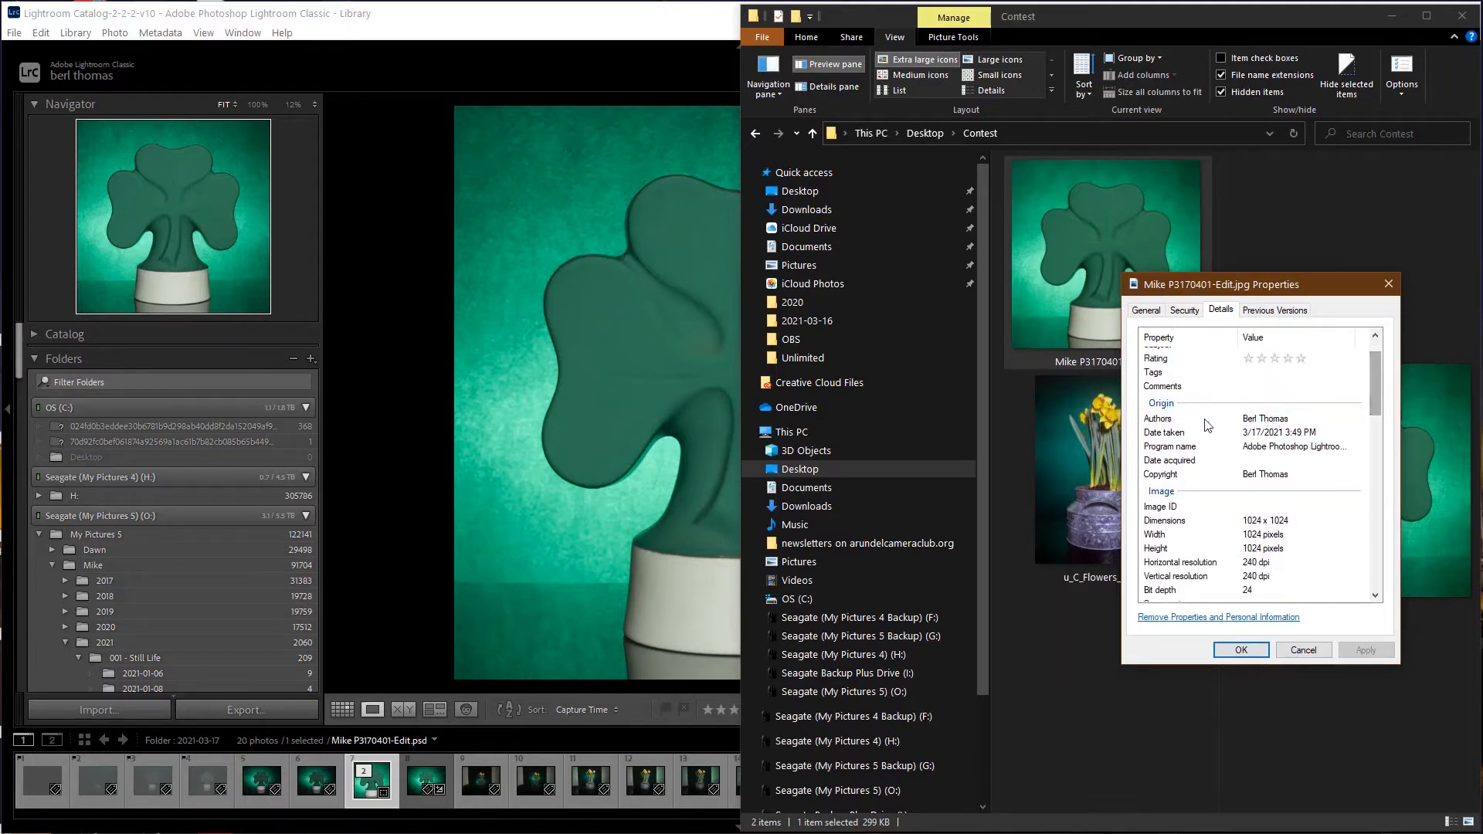
scroll(1377, 404, "down", 2)
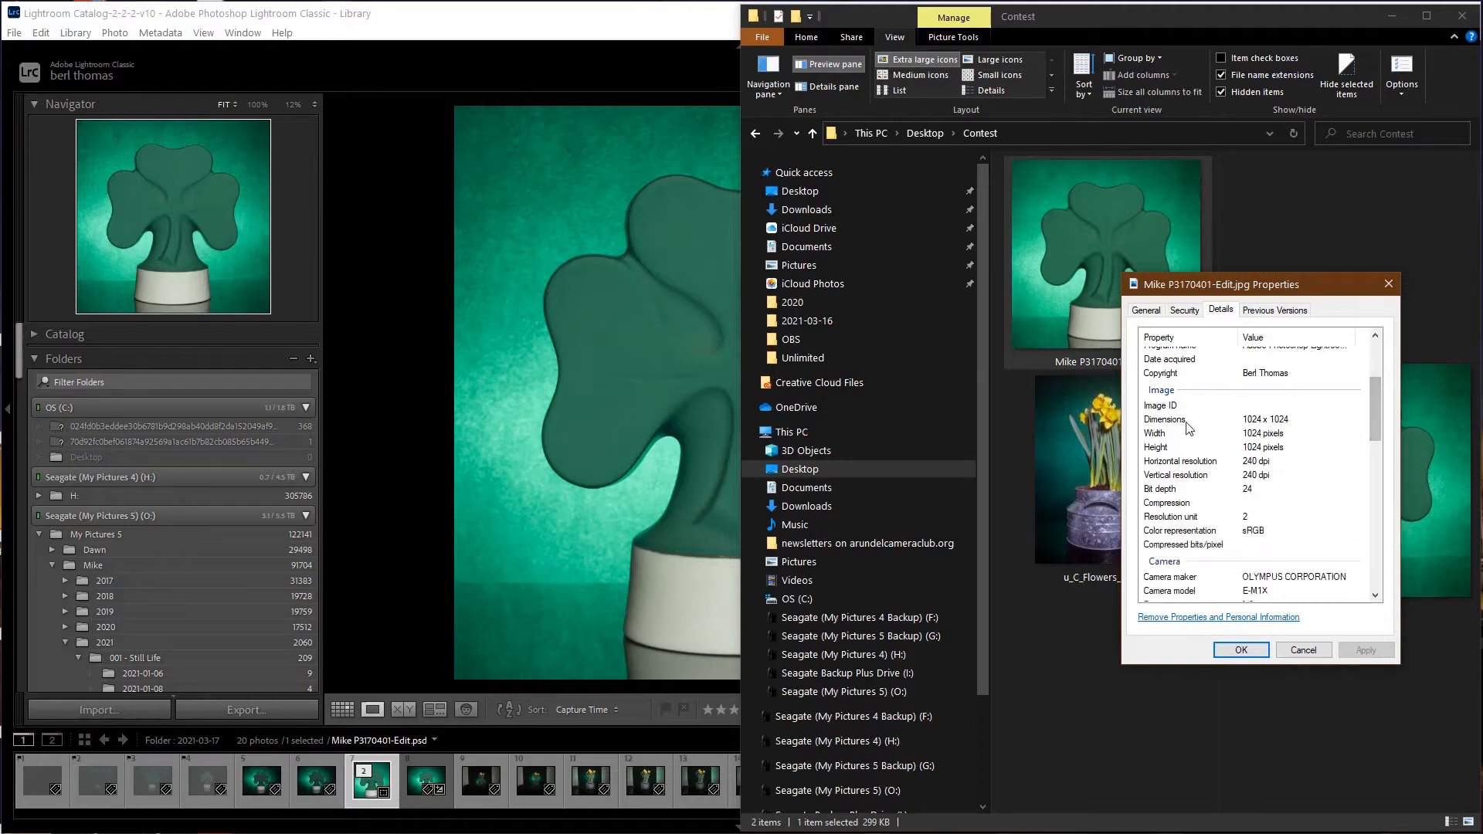
left_click_drag(1372, 410, 1382, 454)
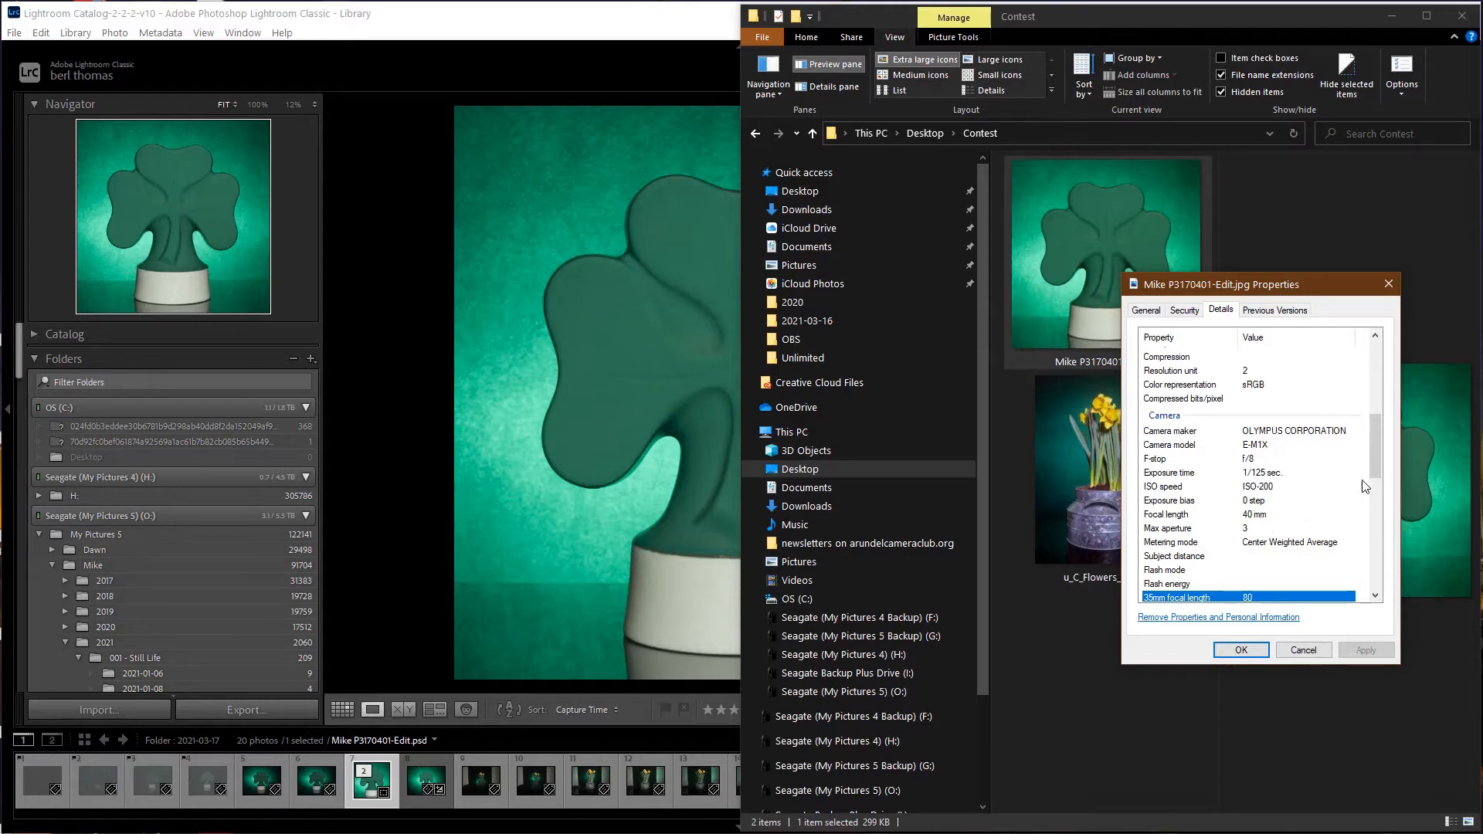
mouse_move(1376, 473)
left_mouse_down()
mouse_move(1366, 570)
mouse_move(1386, 471)
left_mouse_up()
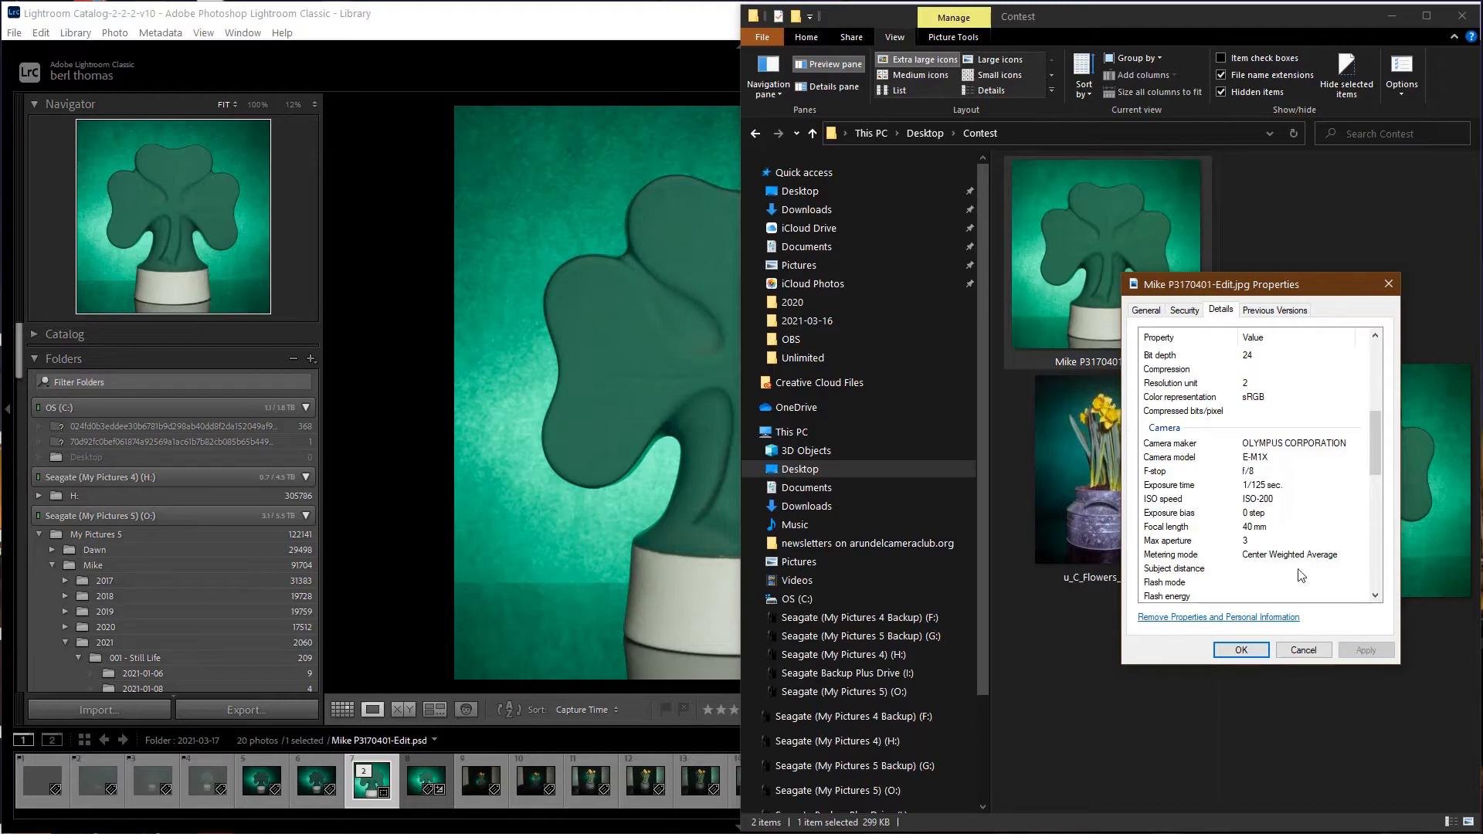
left_click(1243, 649)
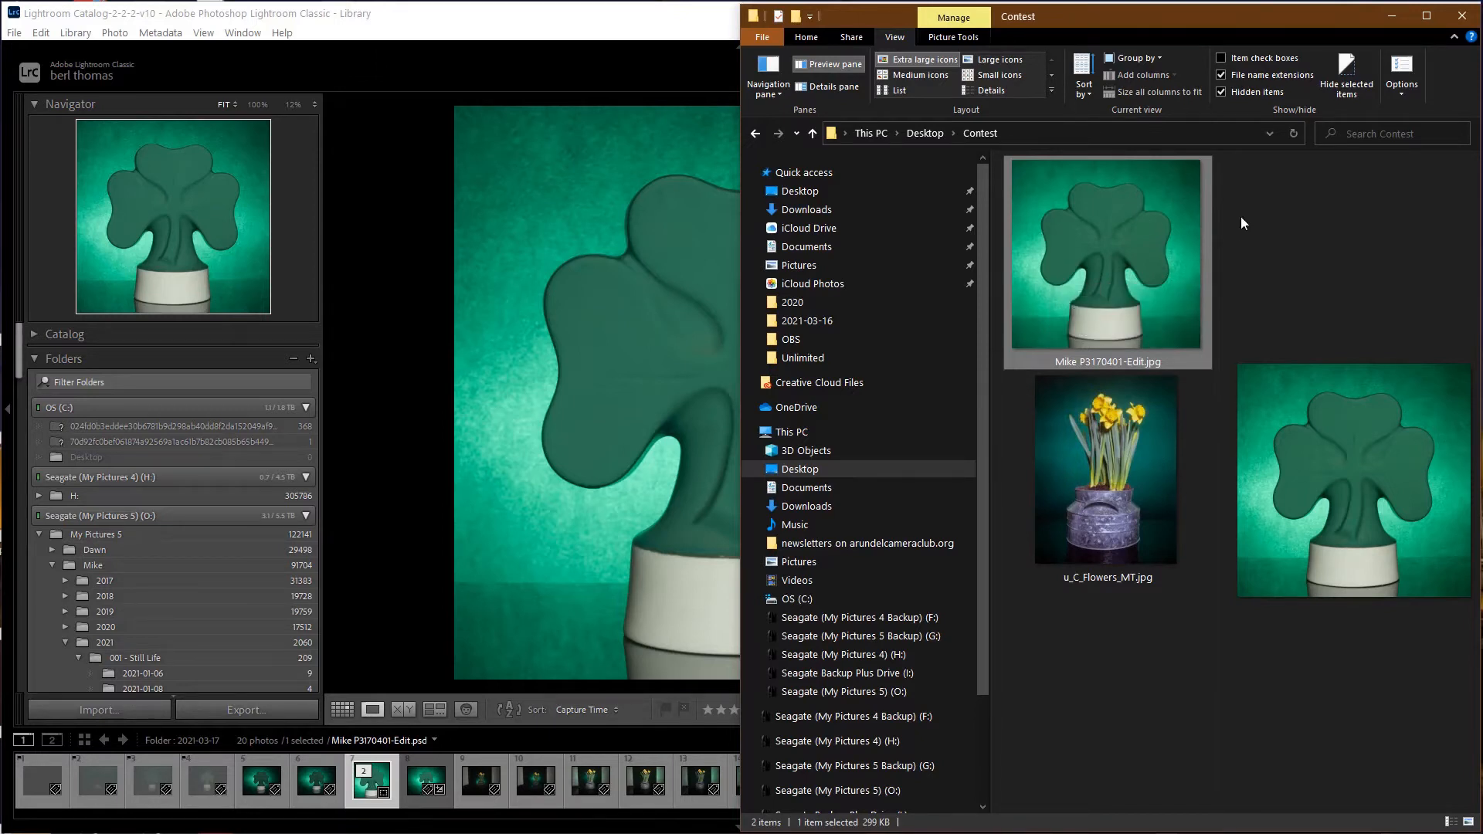
Step: Rename the exported shamrock JPEG as u_C_Shamrock_MT, keeping the .jpg extension
left_click(1111, 362)
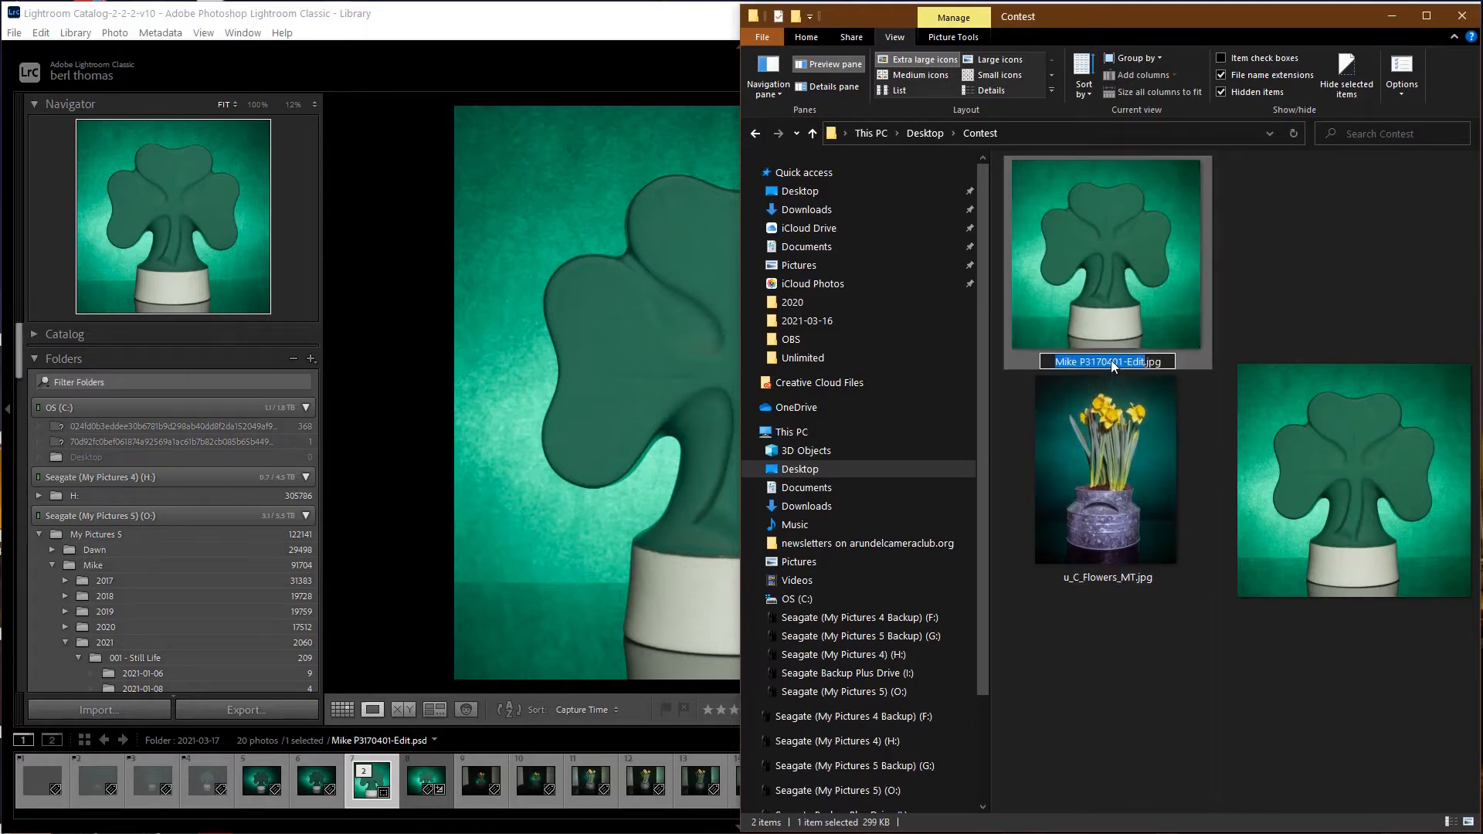
type("u")
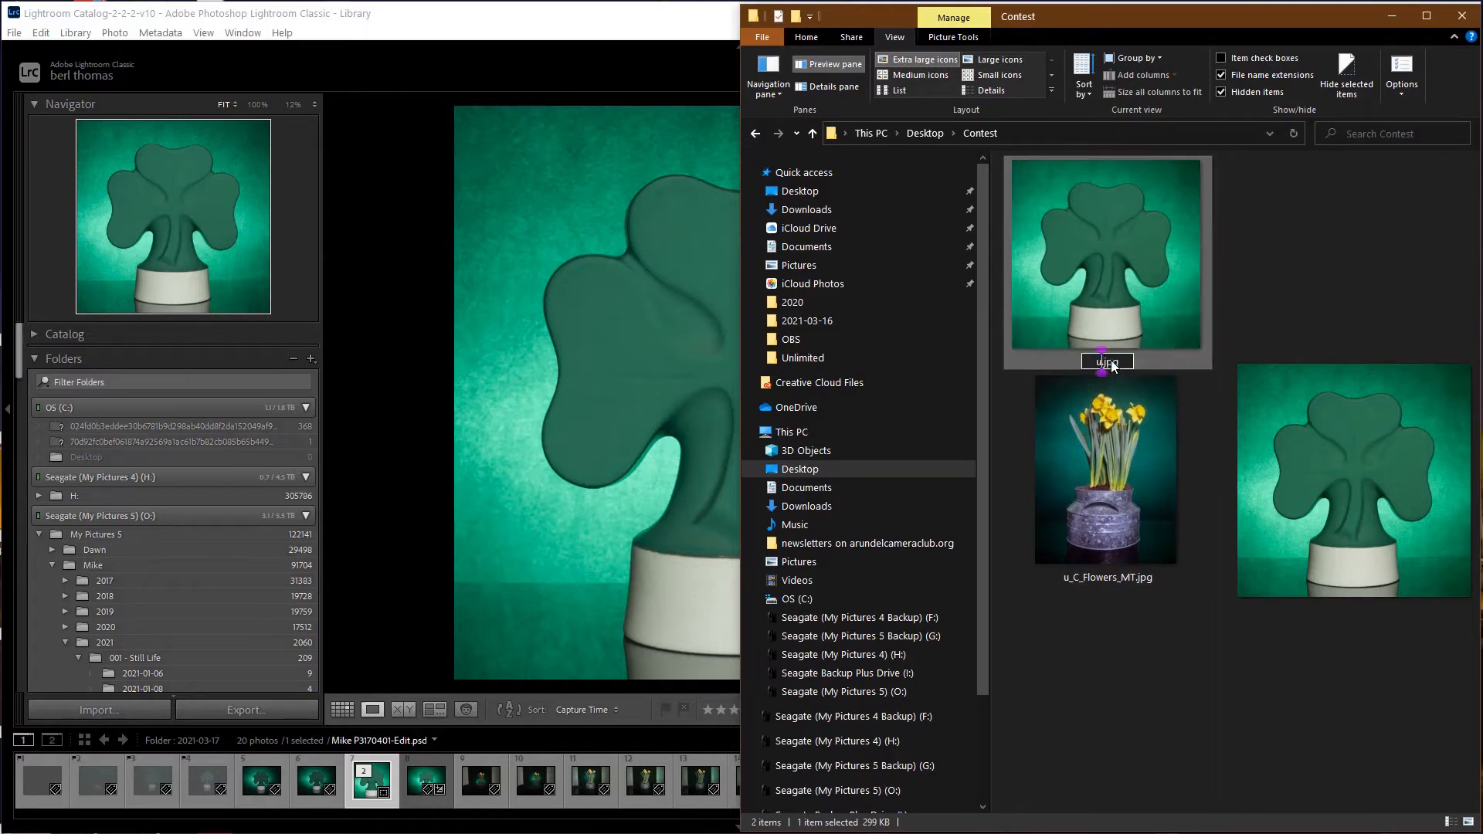
type("_C_Shamrock")
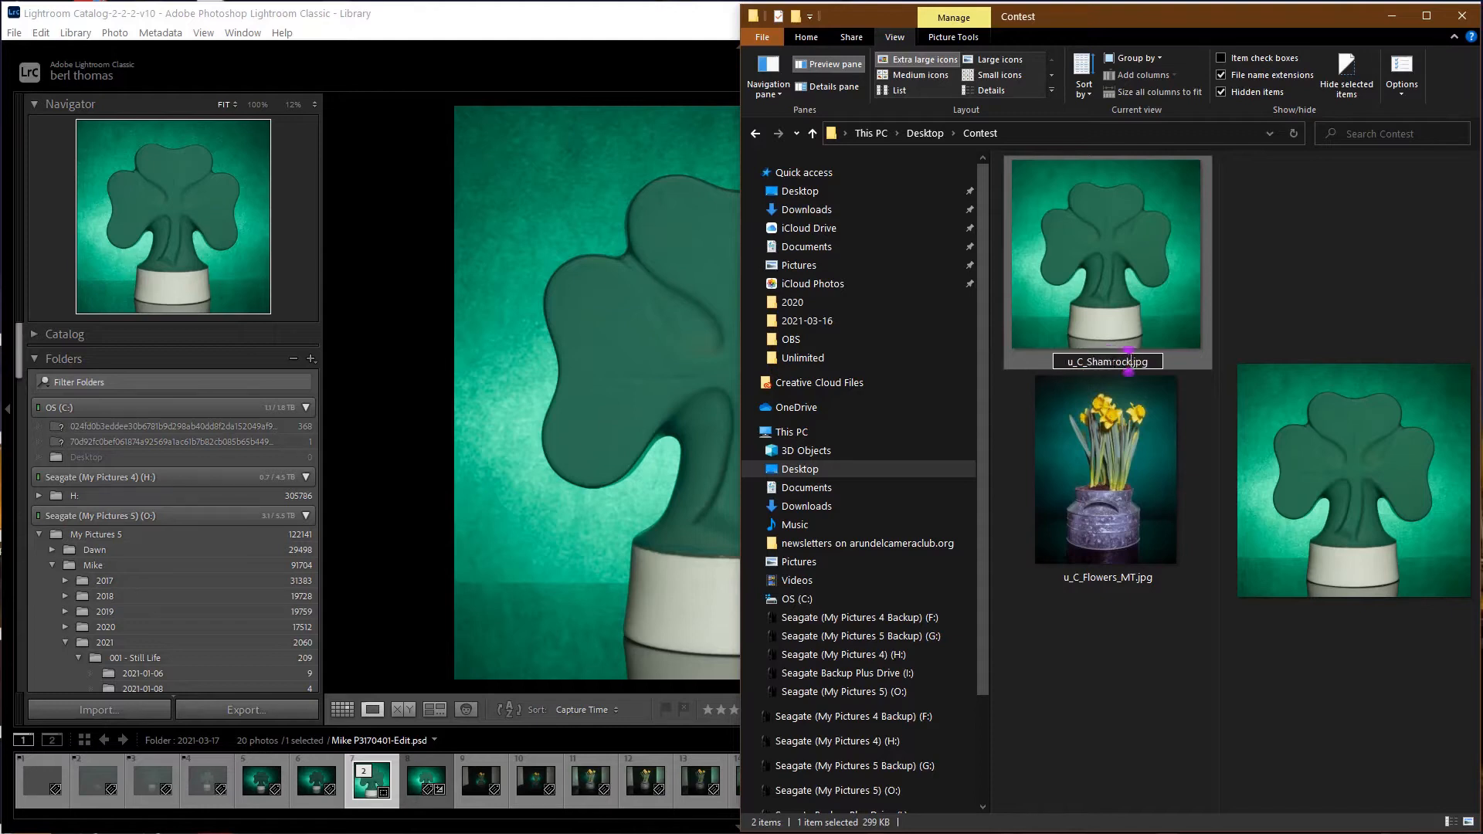
type("_MT")
key("Return")
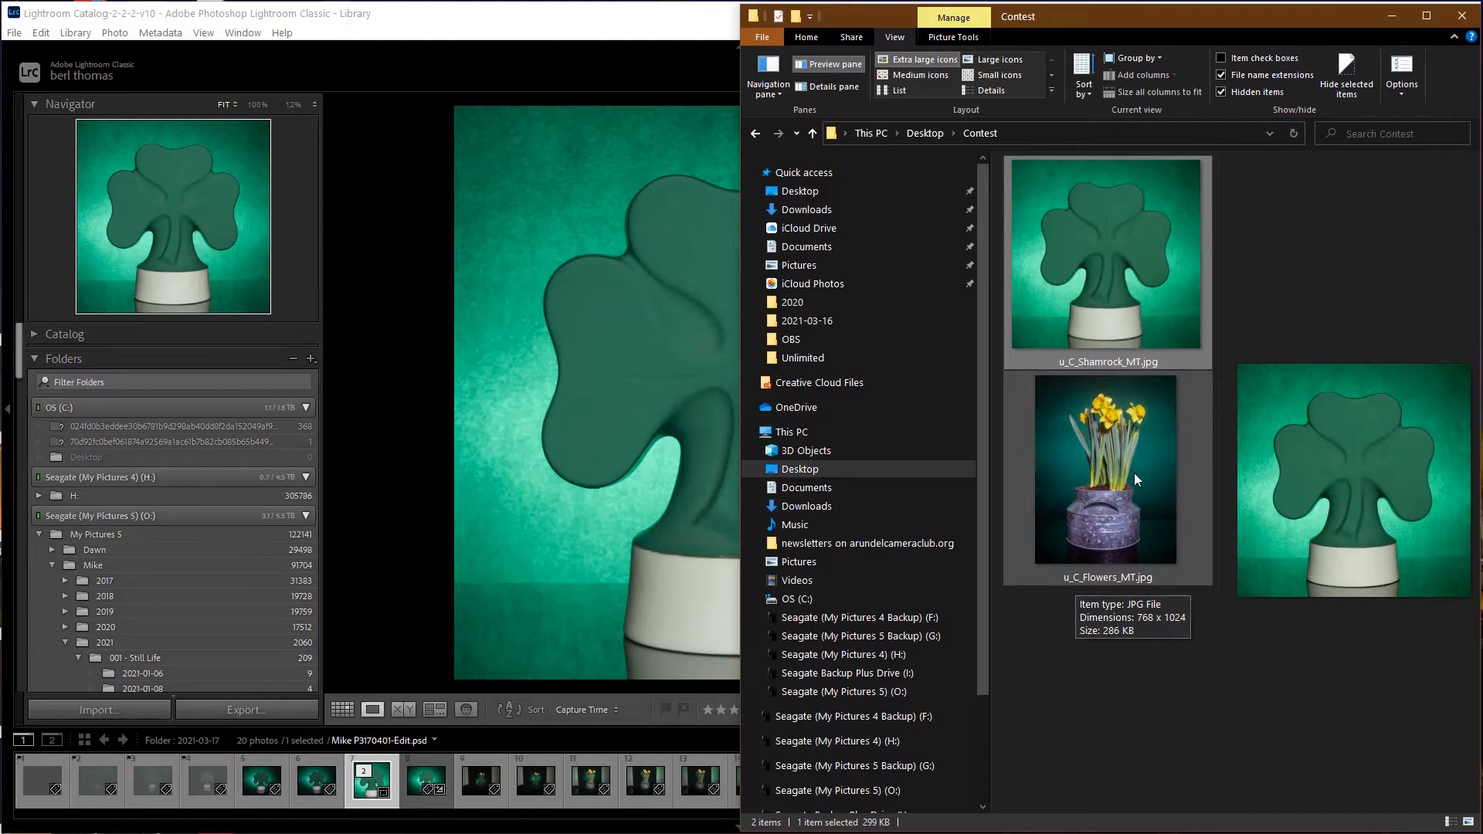
Step: Switch to Lightroom Classic, show the folder 004 - One Light Portrait and filter it to flagged photos only
left_click(550, 19)
scroll(156, 619, "down", 5)
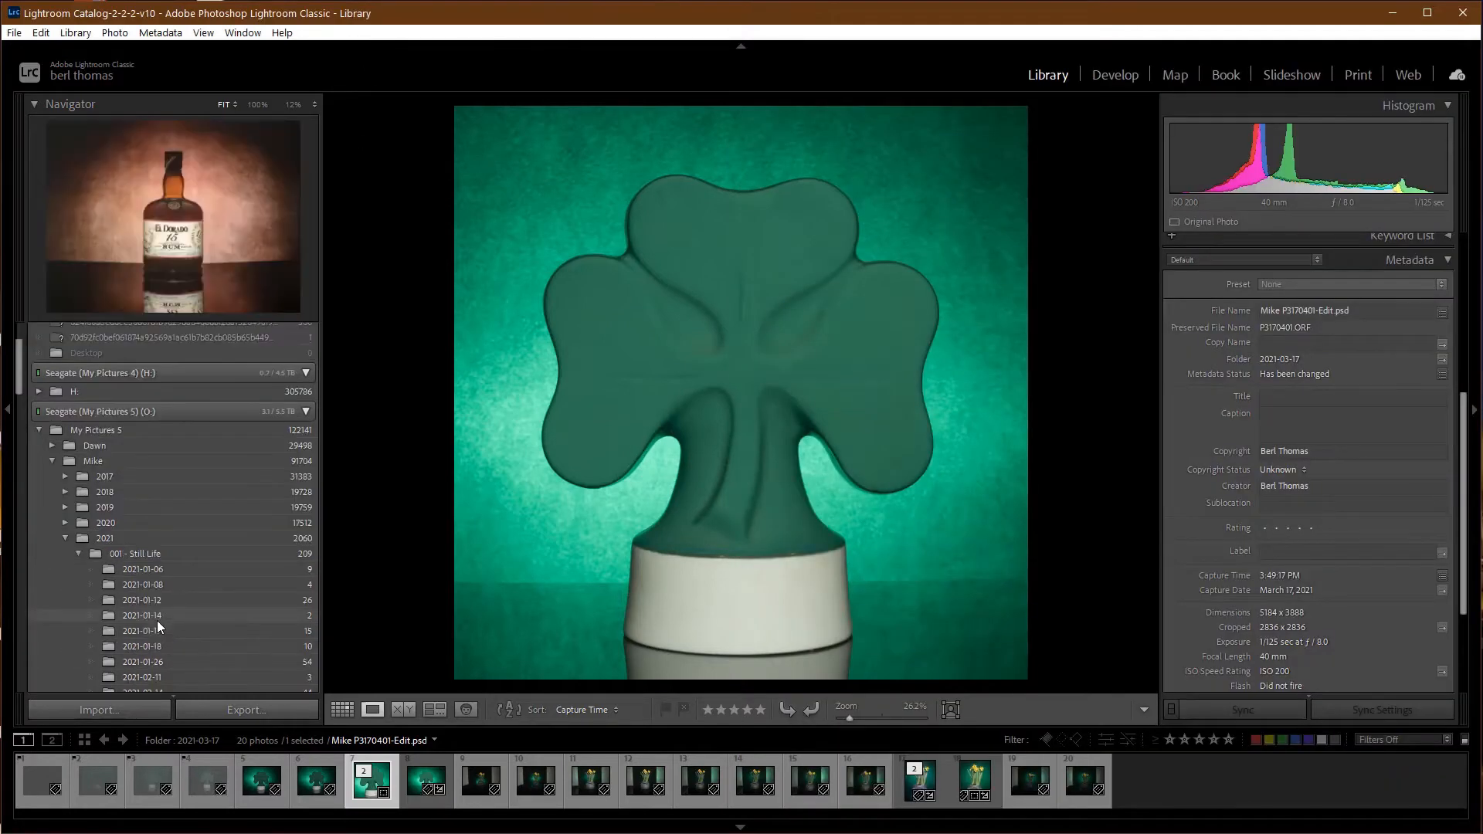
scroll(169, 619, "down", 3)
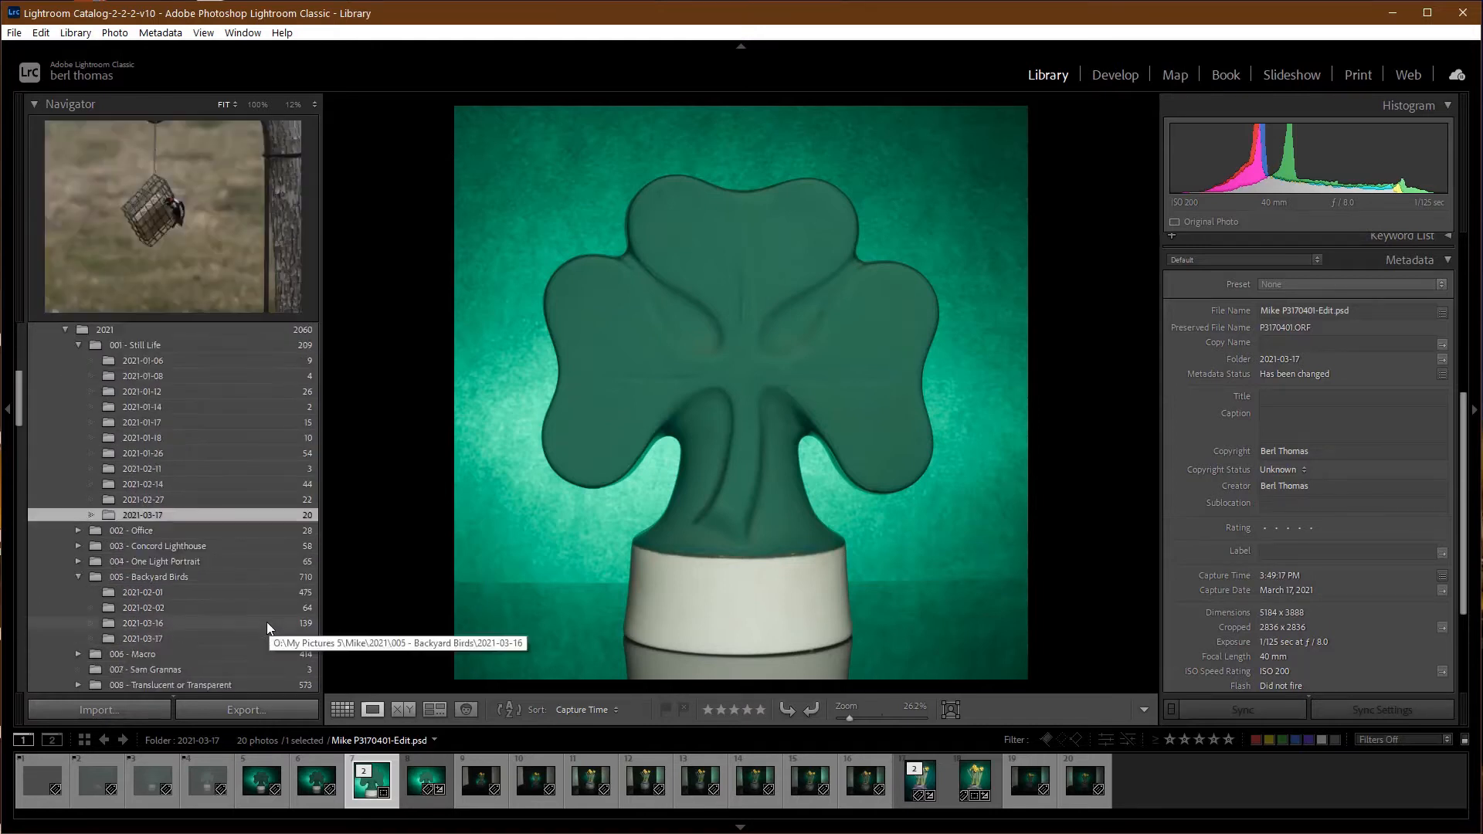
scroll(199, 575, "down", 3)
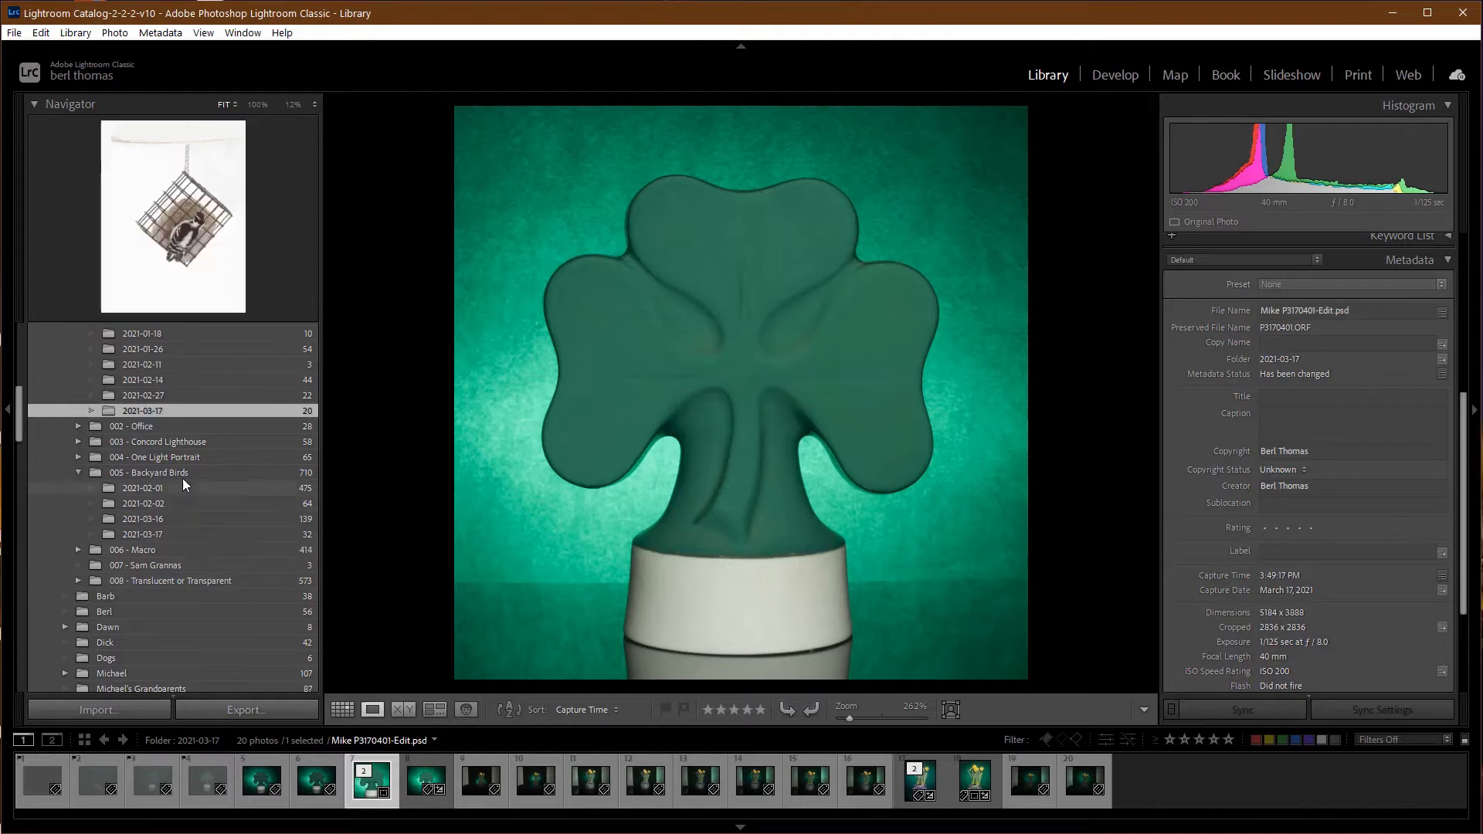
left_click(183, 458)
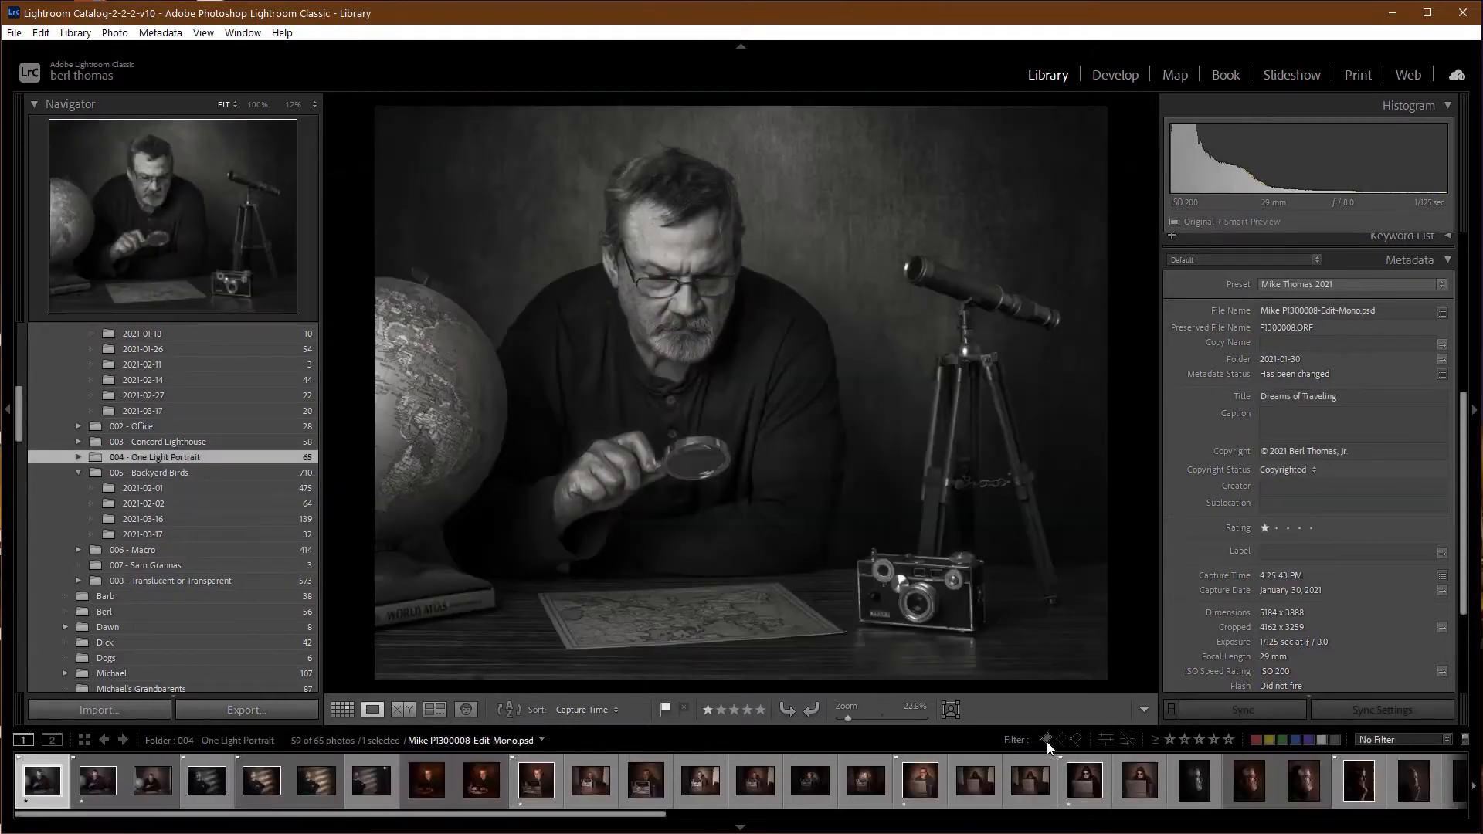
left_click(1046, 740)
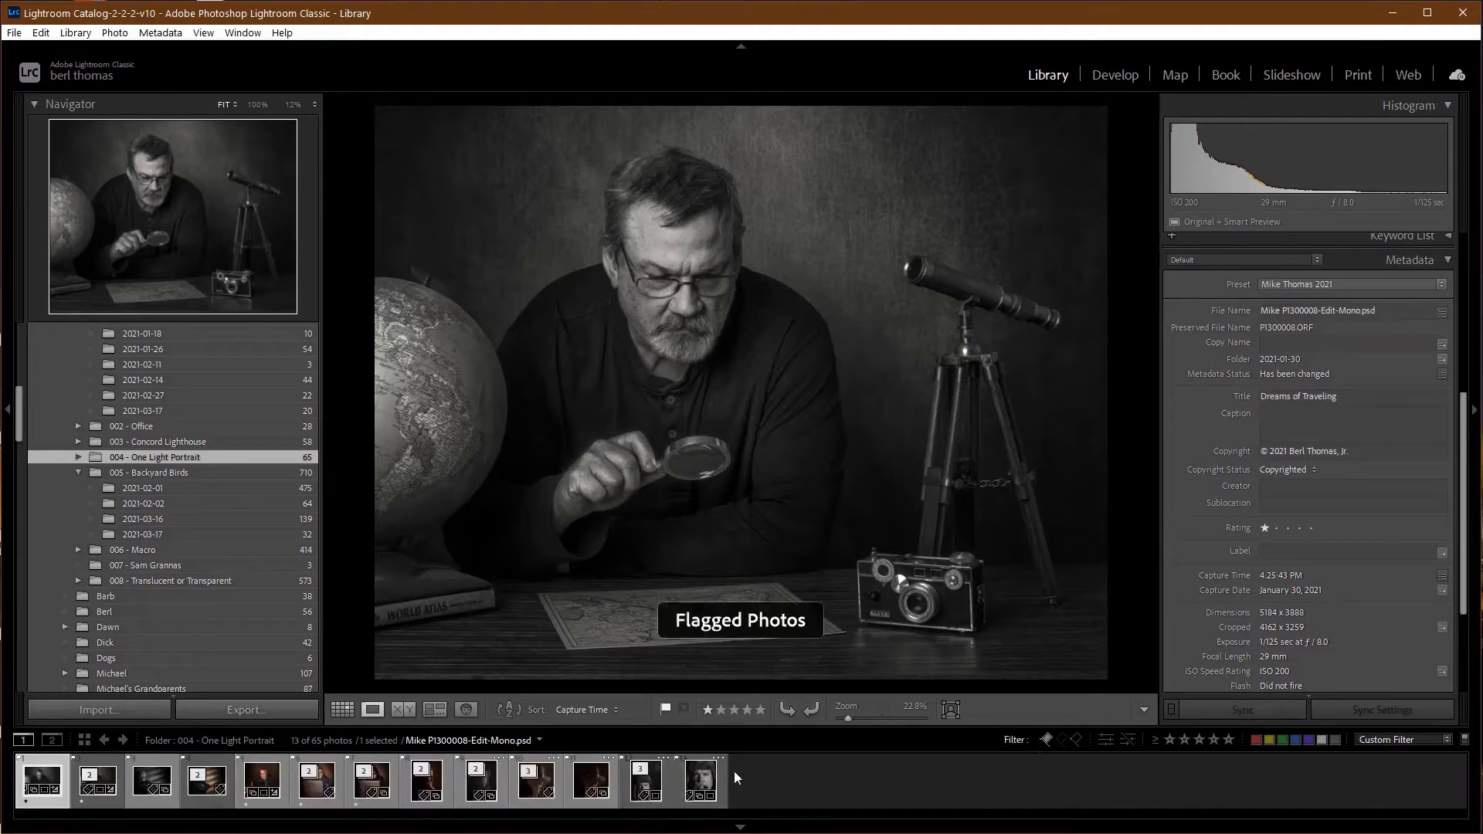
Step: Compare the fur-hat cigar portrait in Survey view with the two brimmed-hat portraits, leaving only the fur-hat portrait selected
left_click(701, 788)
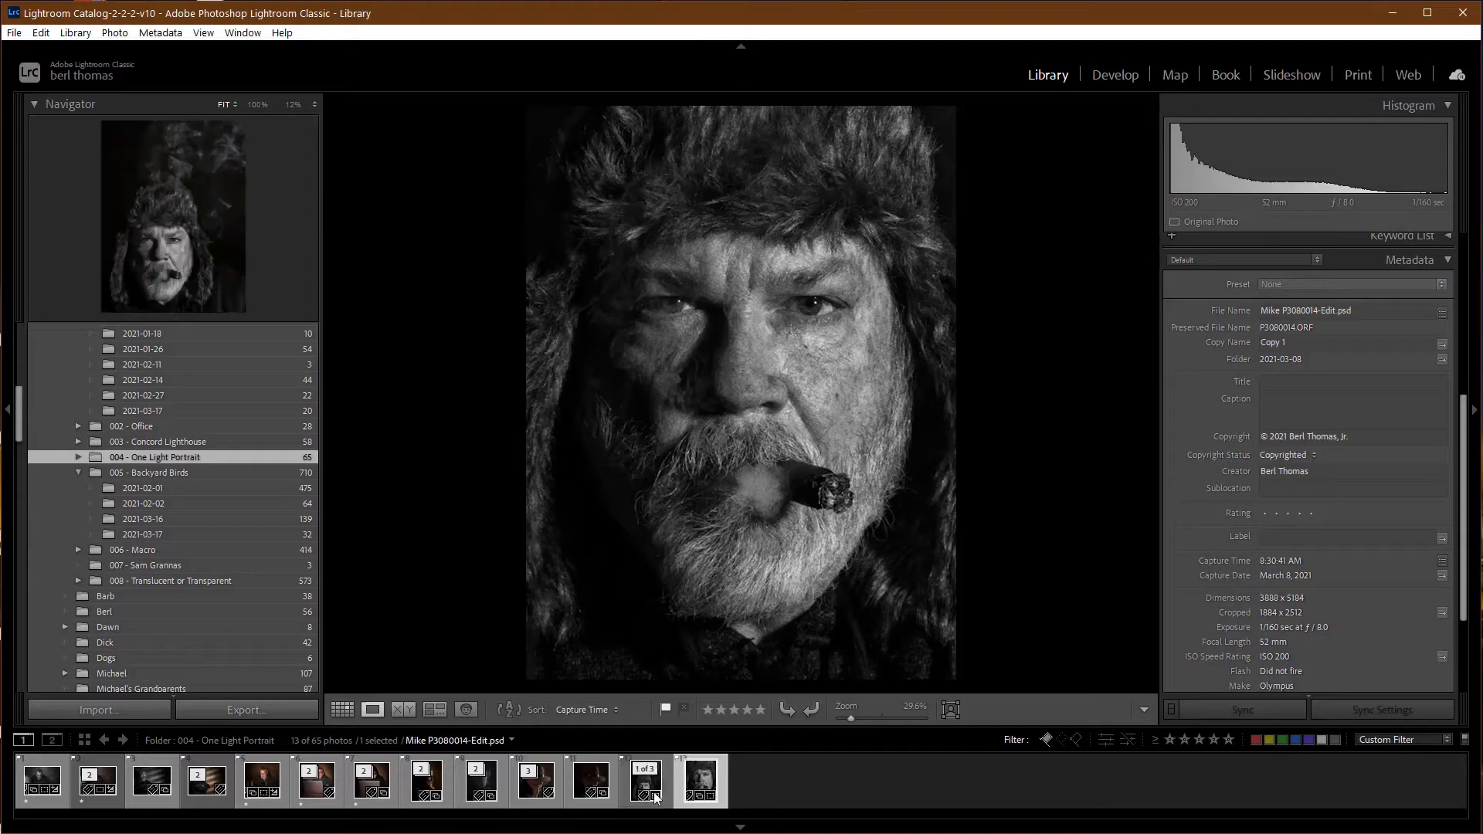
left_click(535, 803, "ctrl")
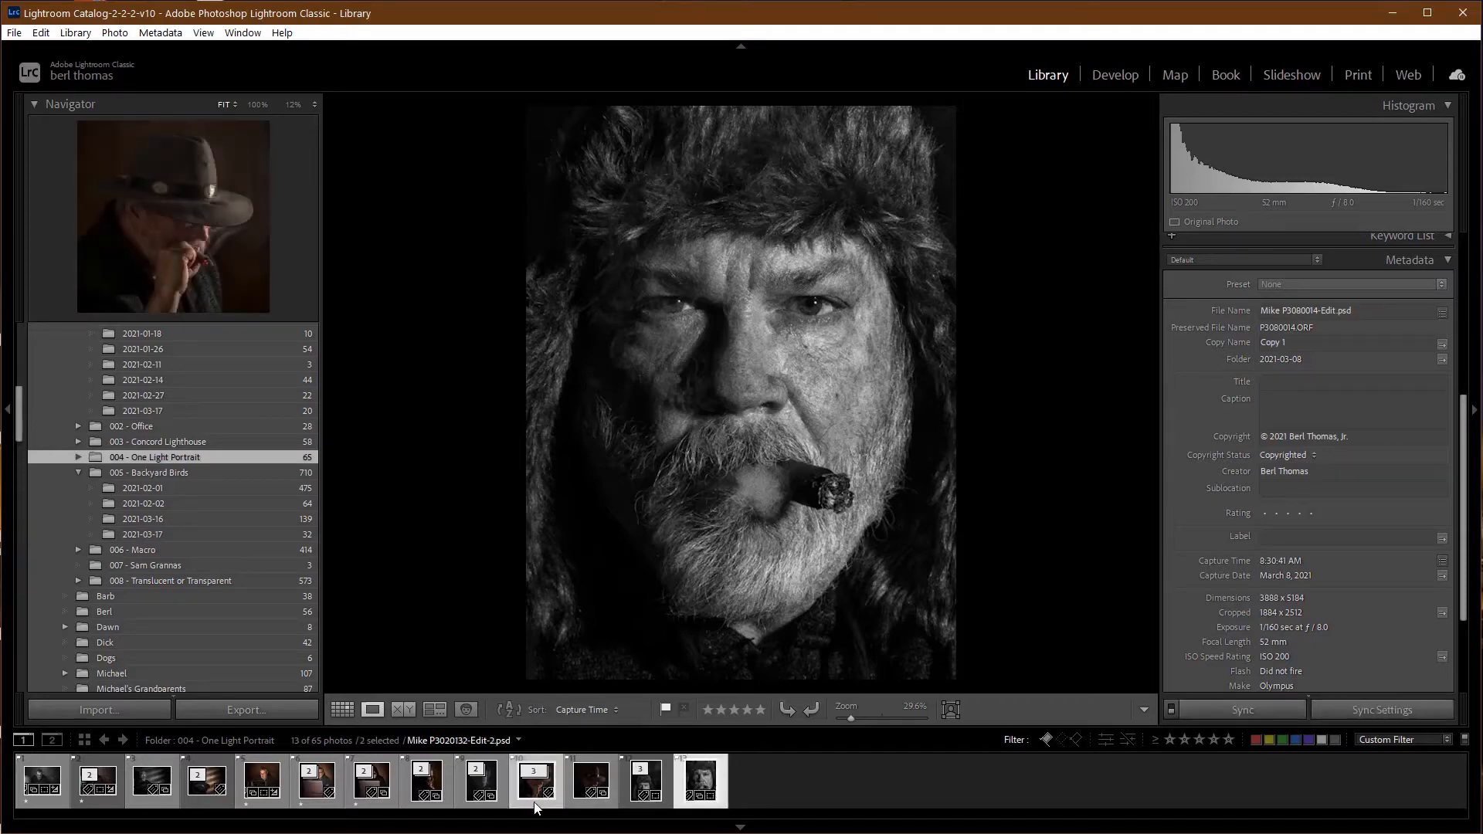
left_click(433, 709)
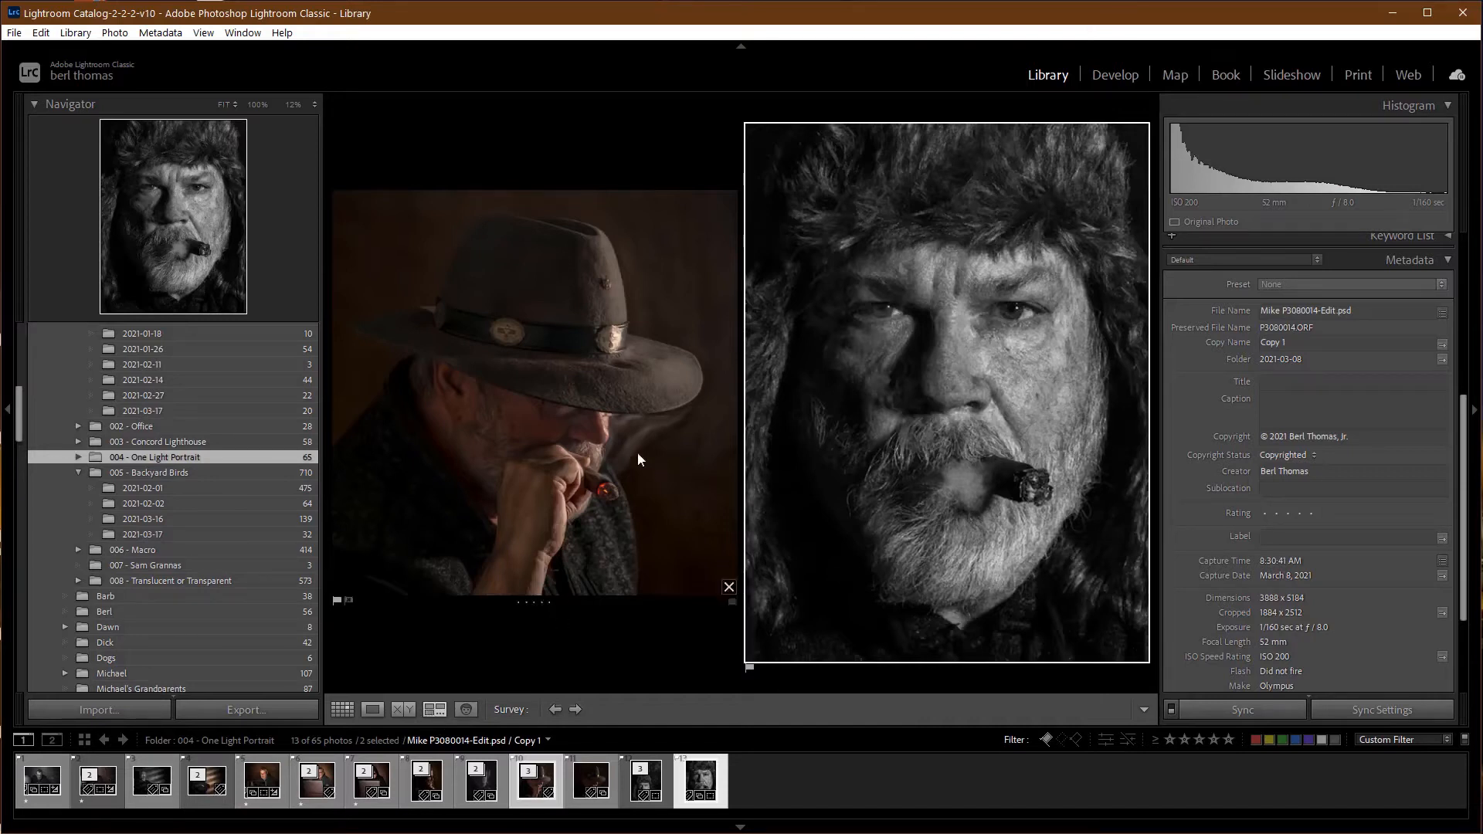
left_click(531, 802, "ctrl")
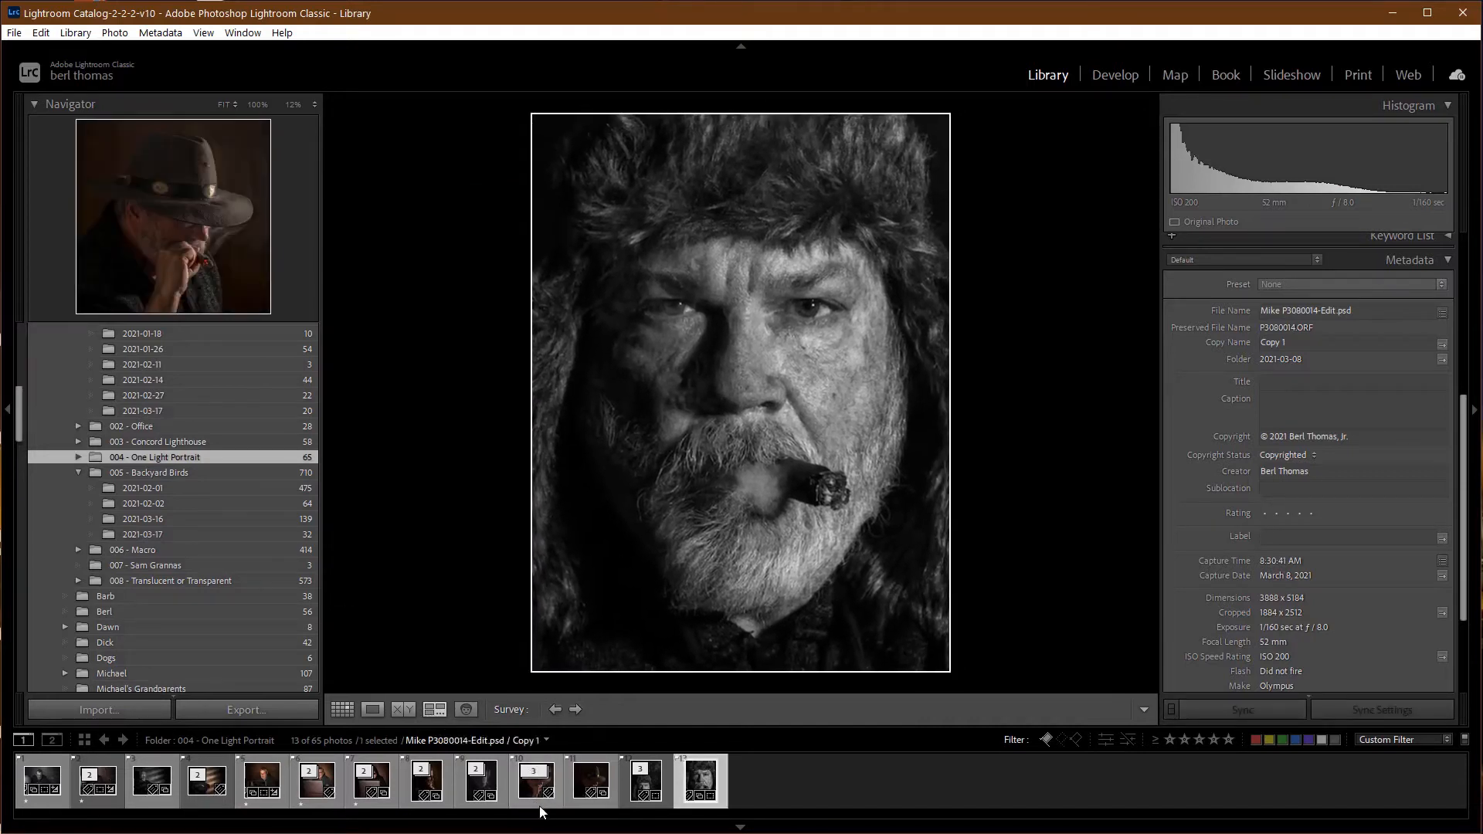
left_click(591, 795, "ctrl")
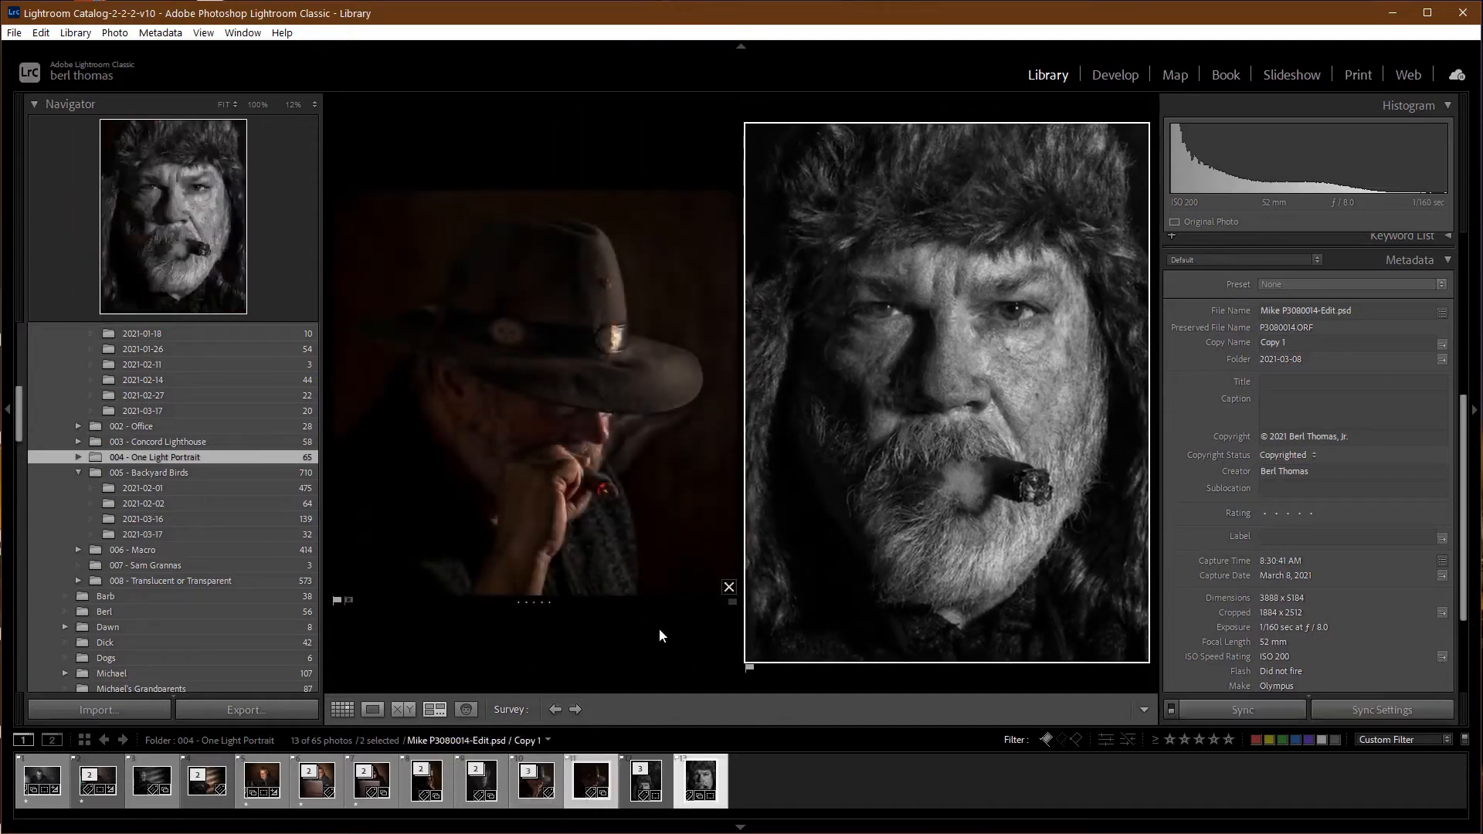
left_click(533, 803, "ctrl")
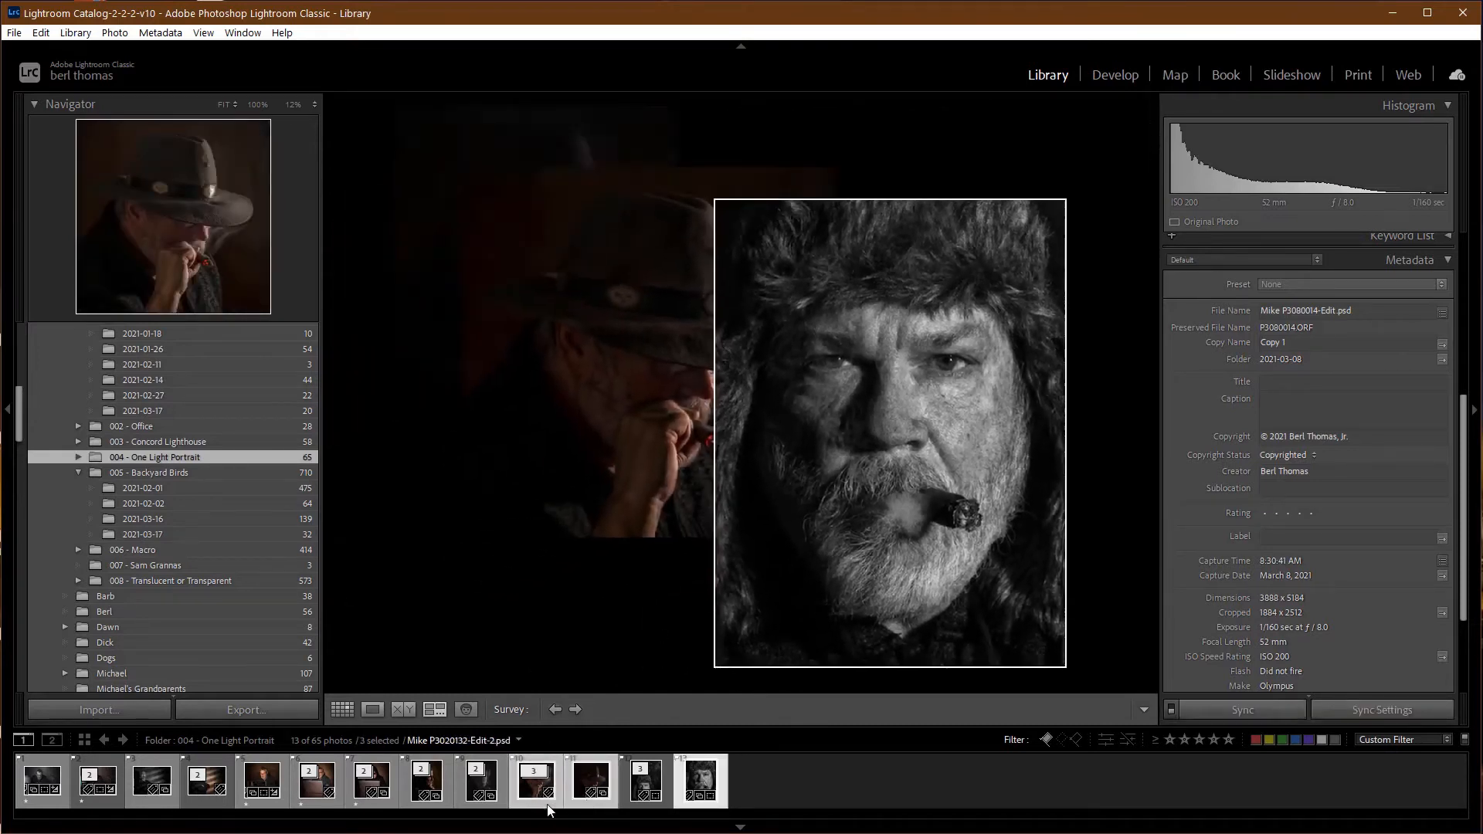
left_click(548, 803, "ctrl")
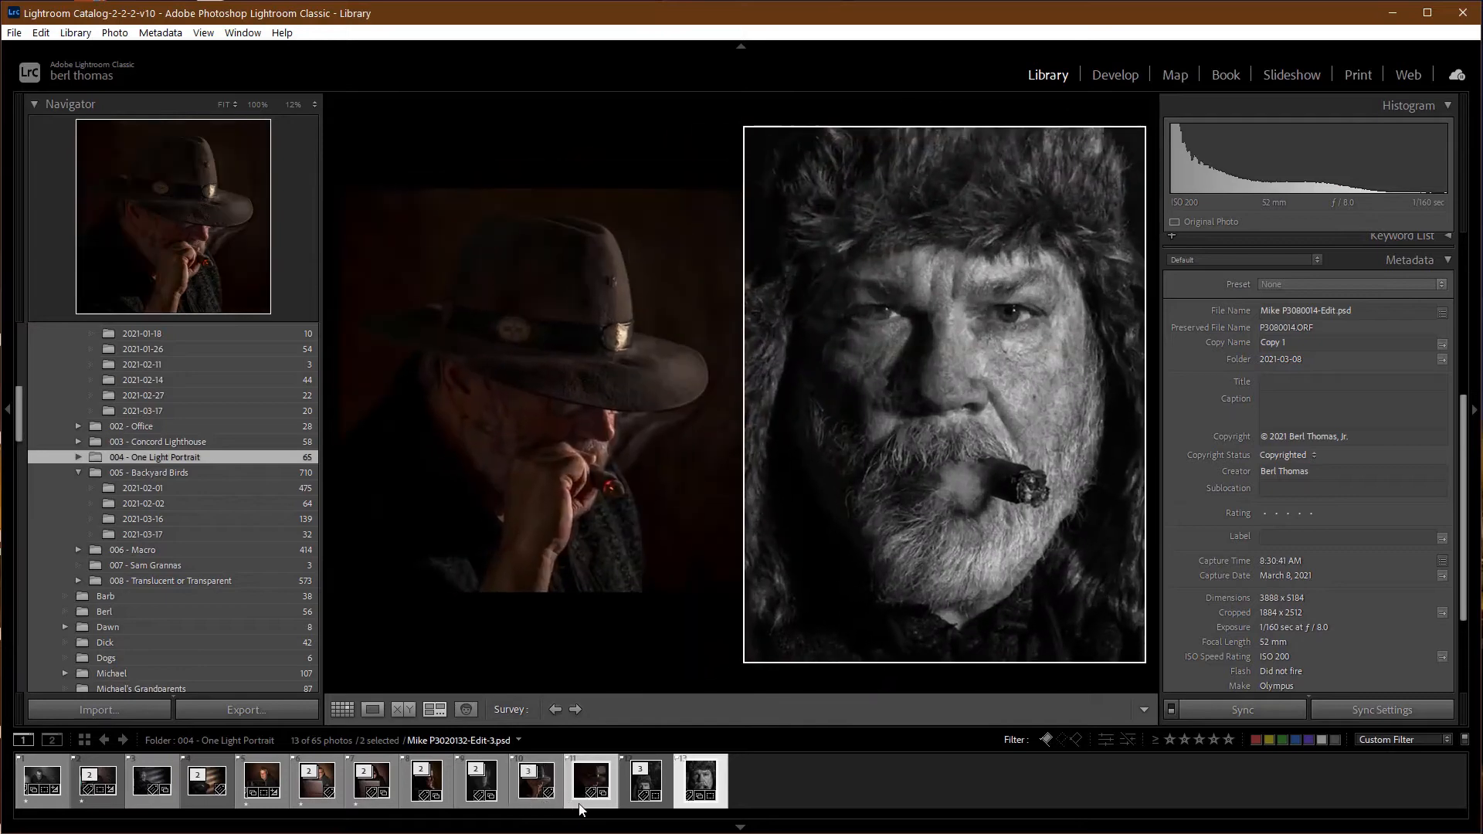
left_click(581, 803, "ctrl")
Step: Compare the side-profile and dark smoke portraits with the fur-hat one, keeping only the dark smoke and fur-hat portraits selected
left_click(448, 791, "ctrl")
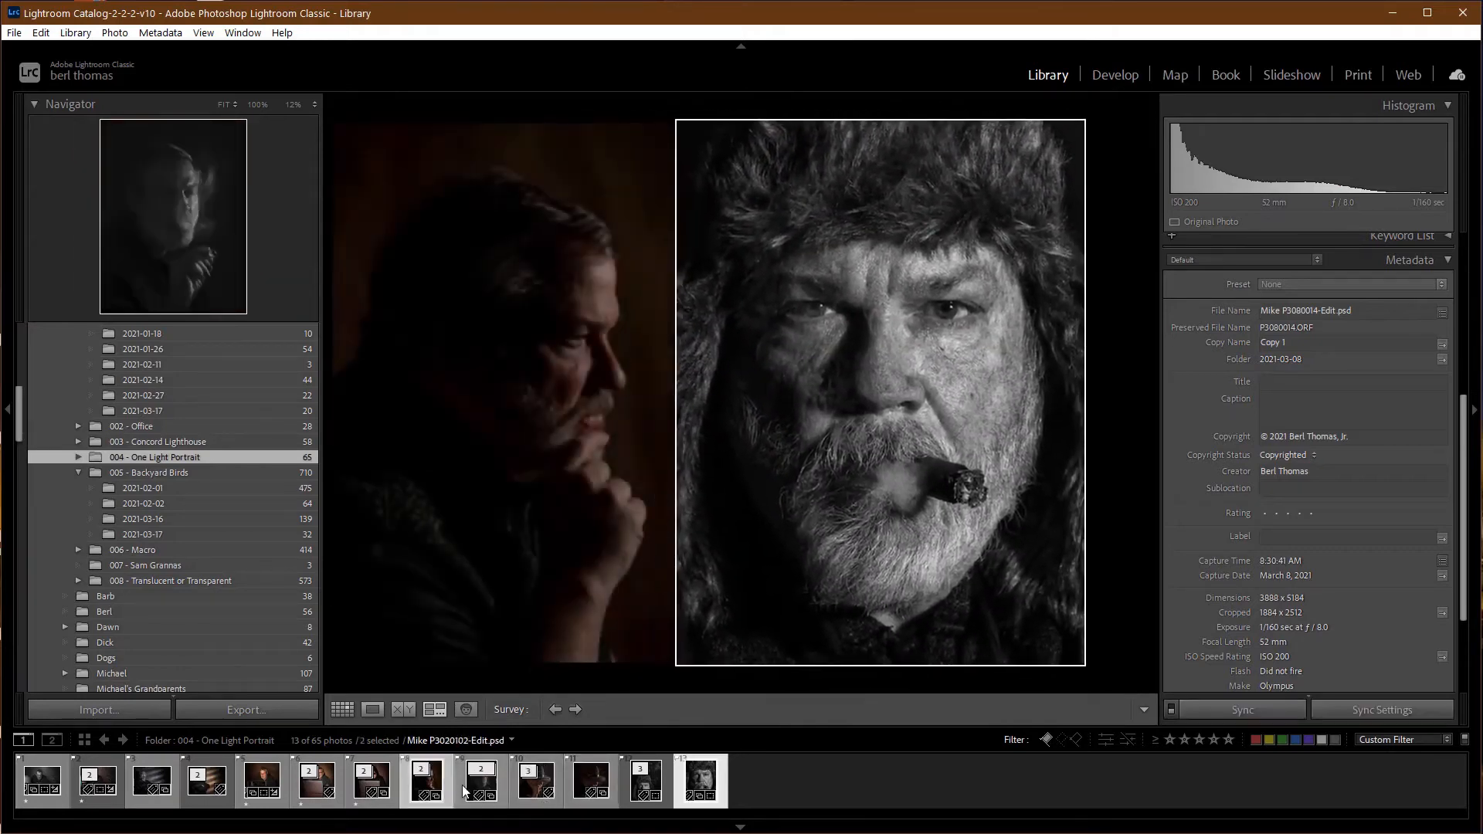
left_click(464, 791, "ctrl")
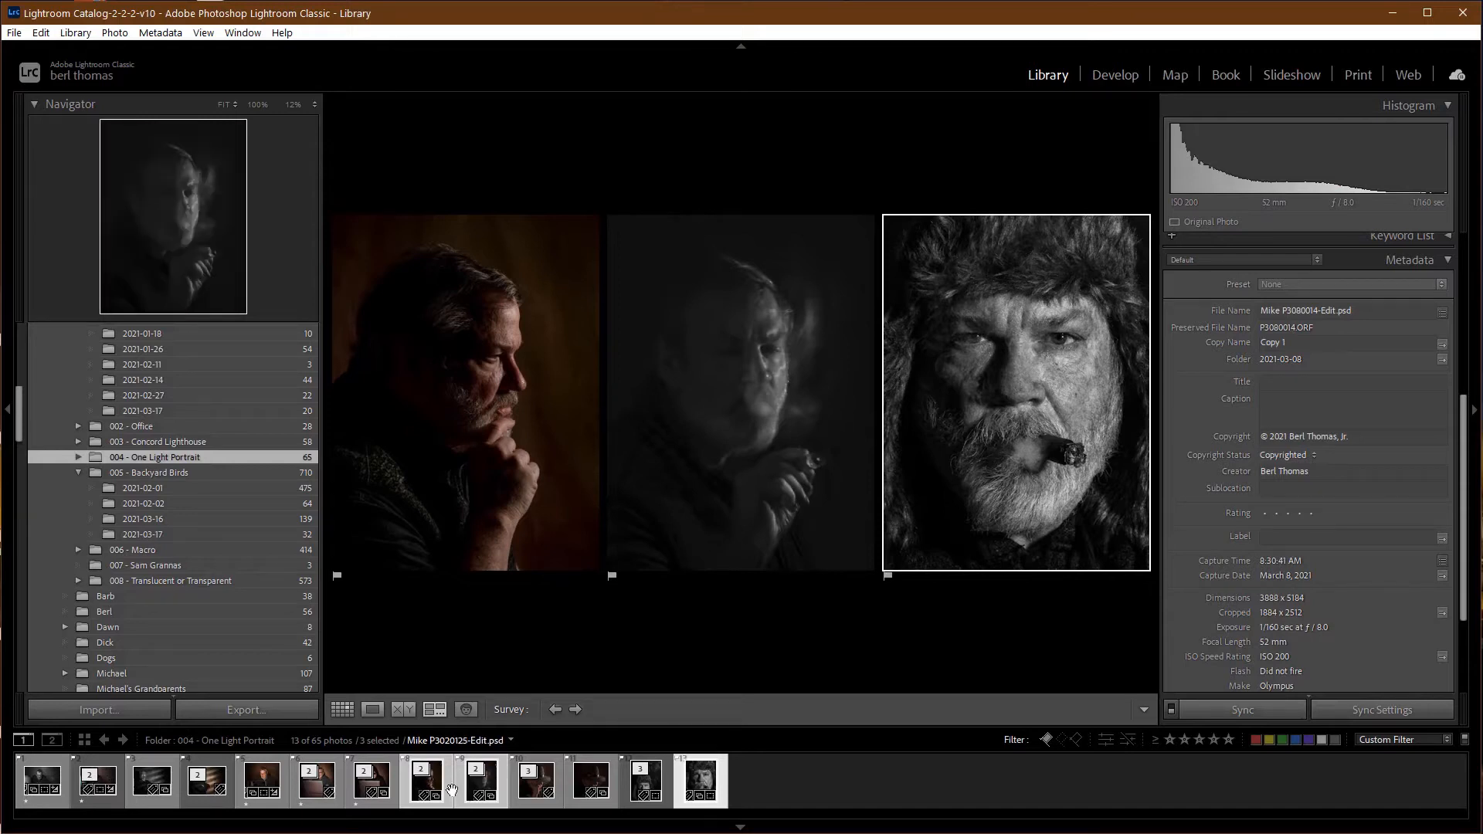
left_click(447, 784, "ctrl")
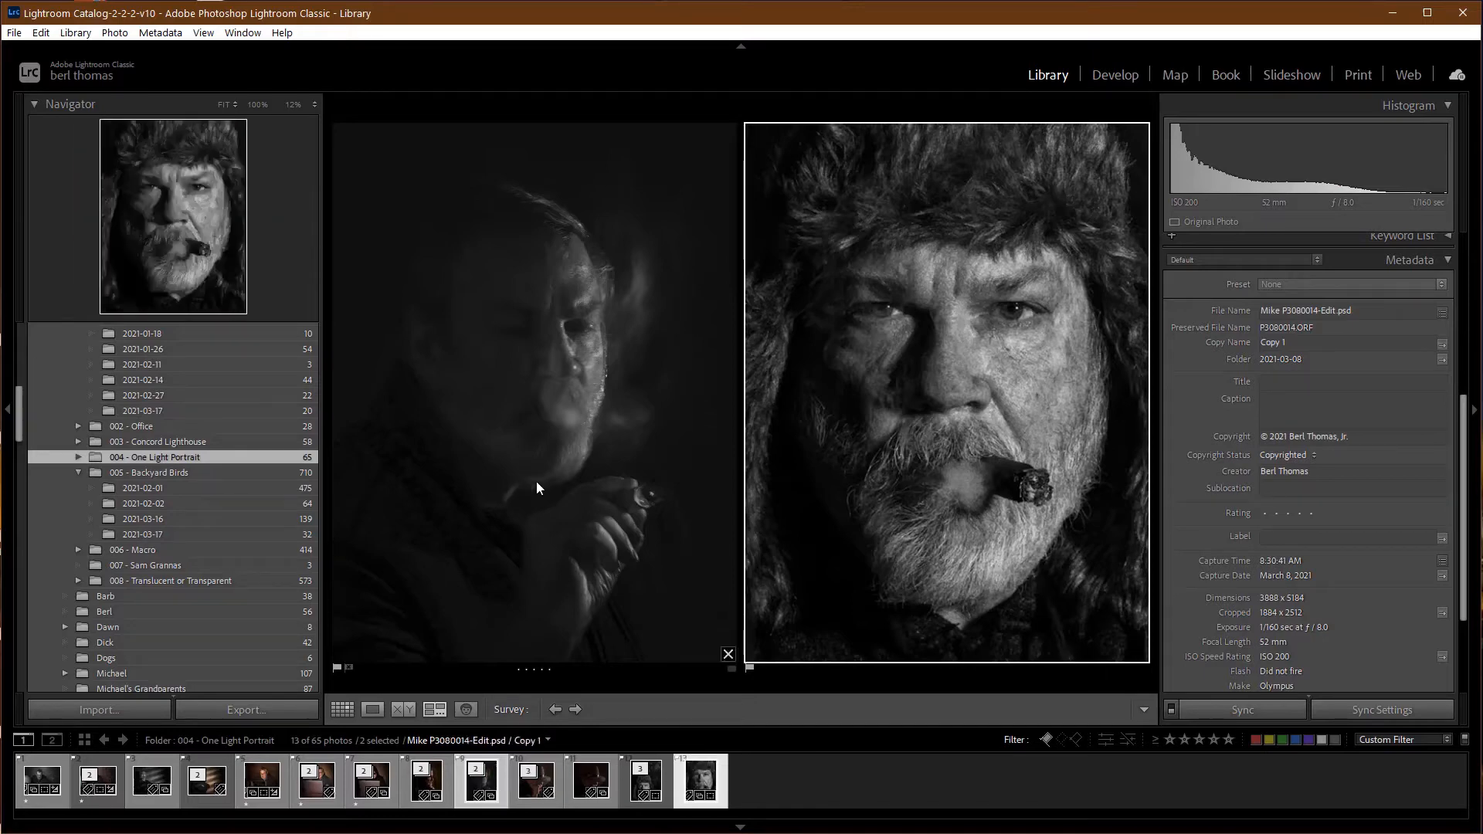
Step: Check the export settings, limit the included metadata to Copyright Only, and export the two selected portraits to the Contest subfolder
left_click(239, 710)
left_click(955, 334)
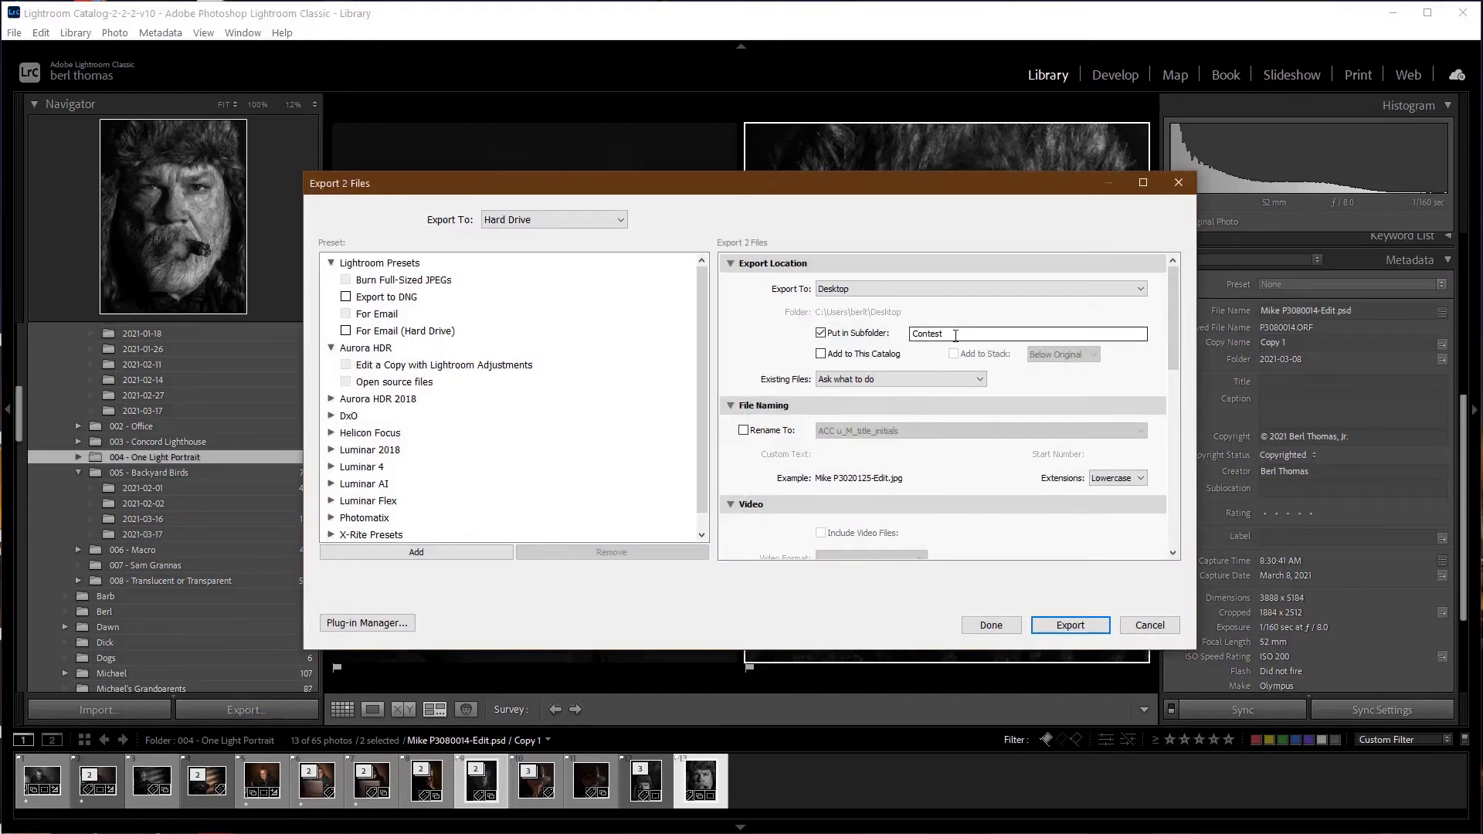
left_click_drag(1179, 357, 1174, 379)
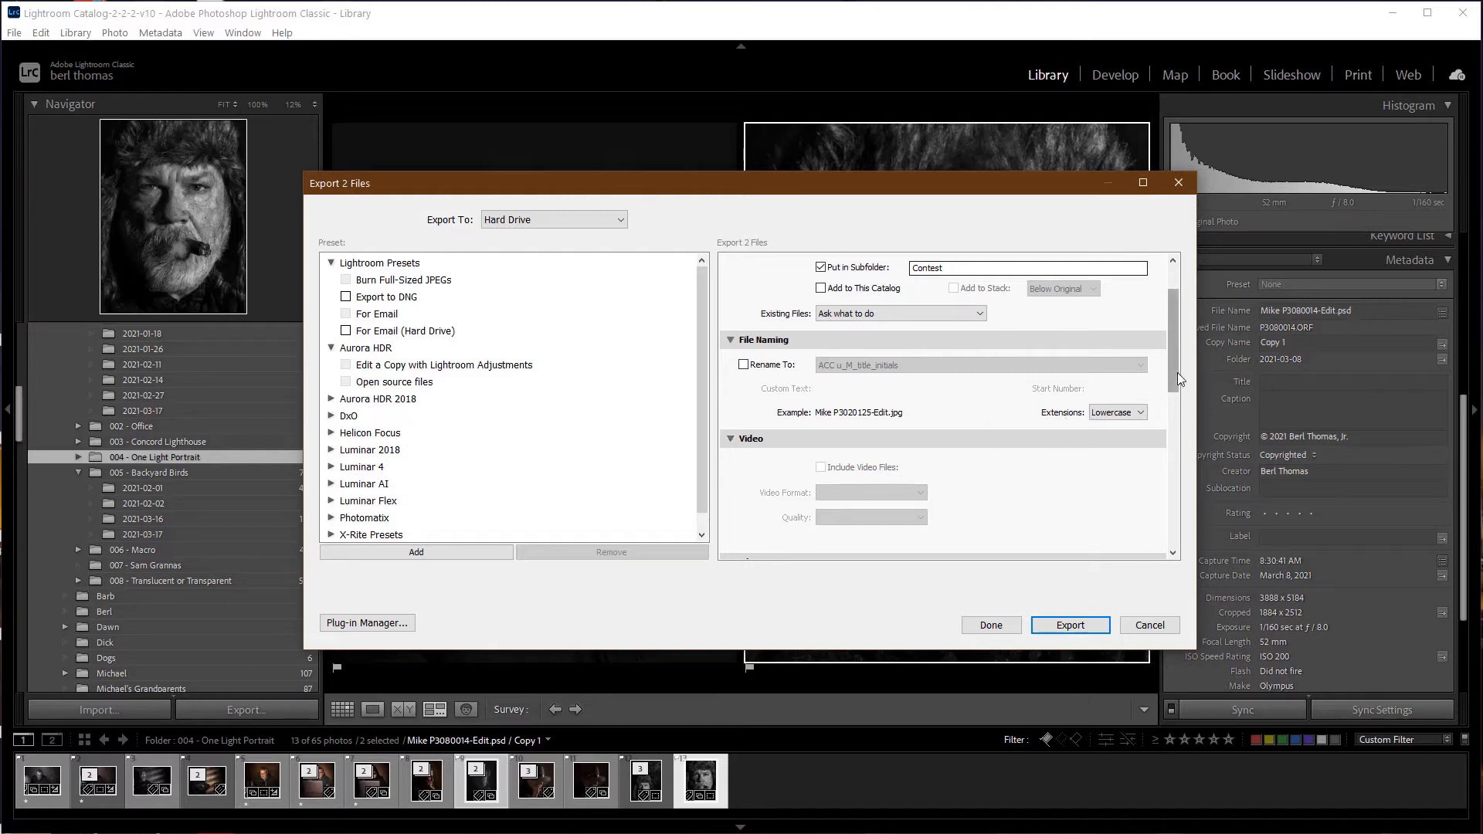
left_click_drag(1179, 381, 1179, 434)
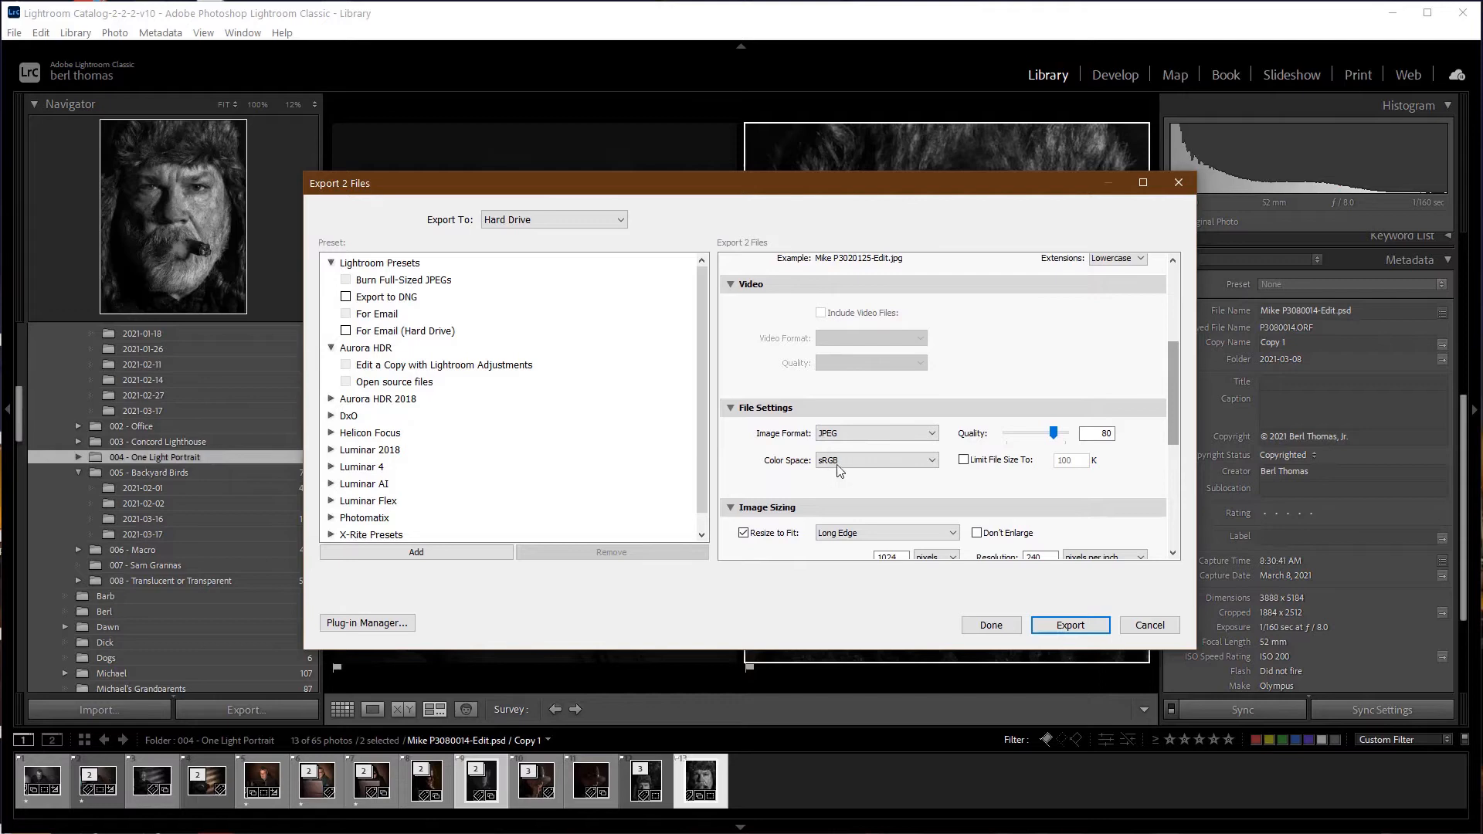
left_click_drag(1179, 434, 1179, 478)
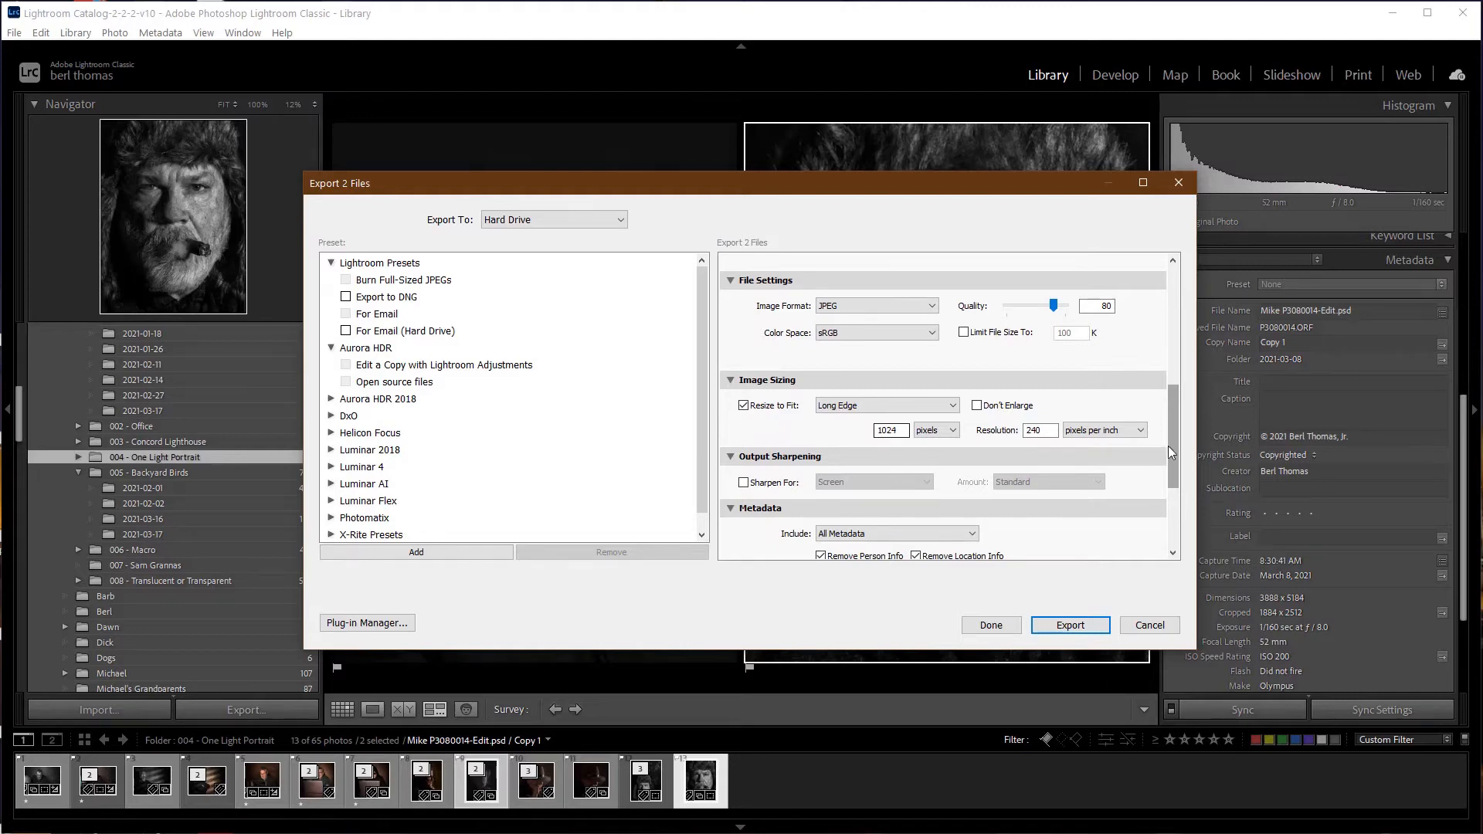
left_click_drag(1170, 455, 1170, 492)
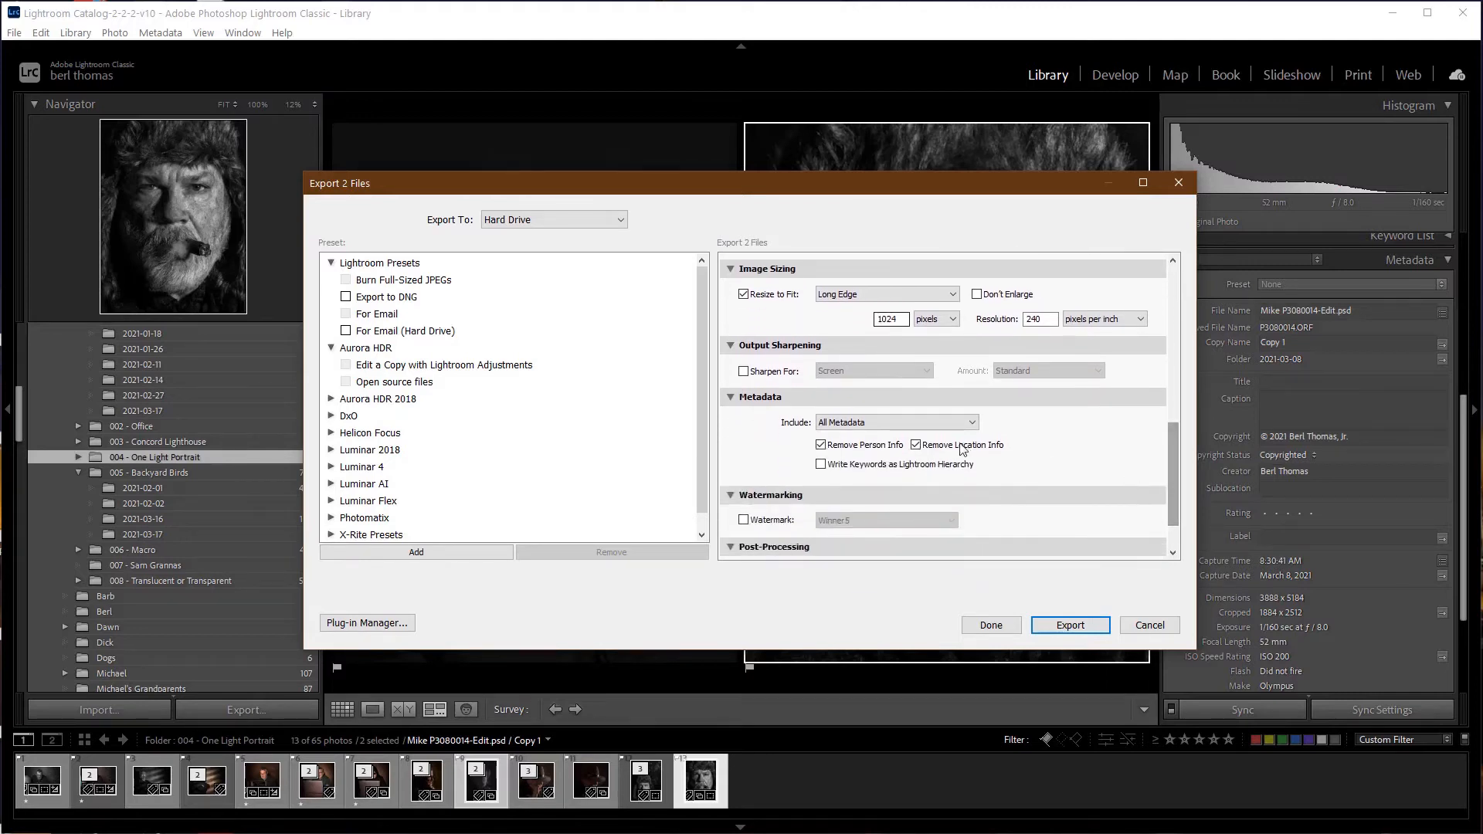
left_click(899, 425)
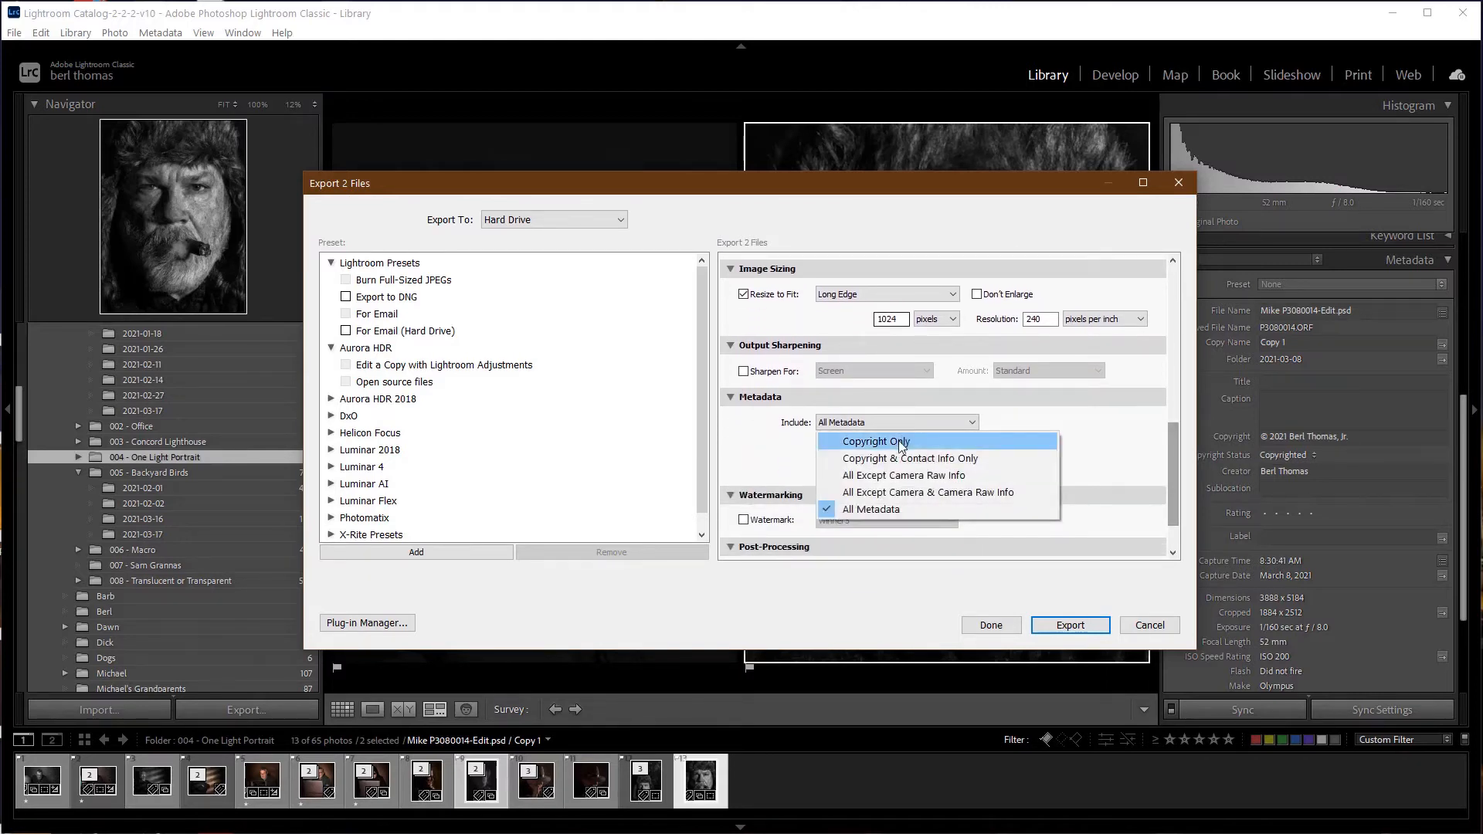
left_click(895, 441)
scroll(1179, 472, "down", 2)
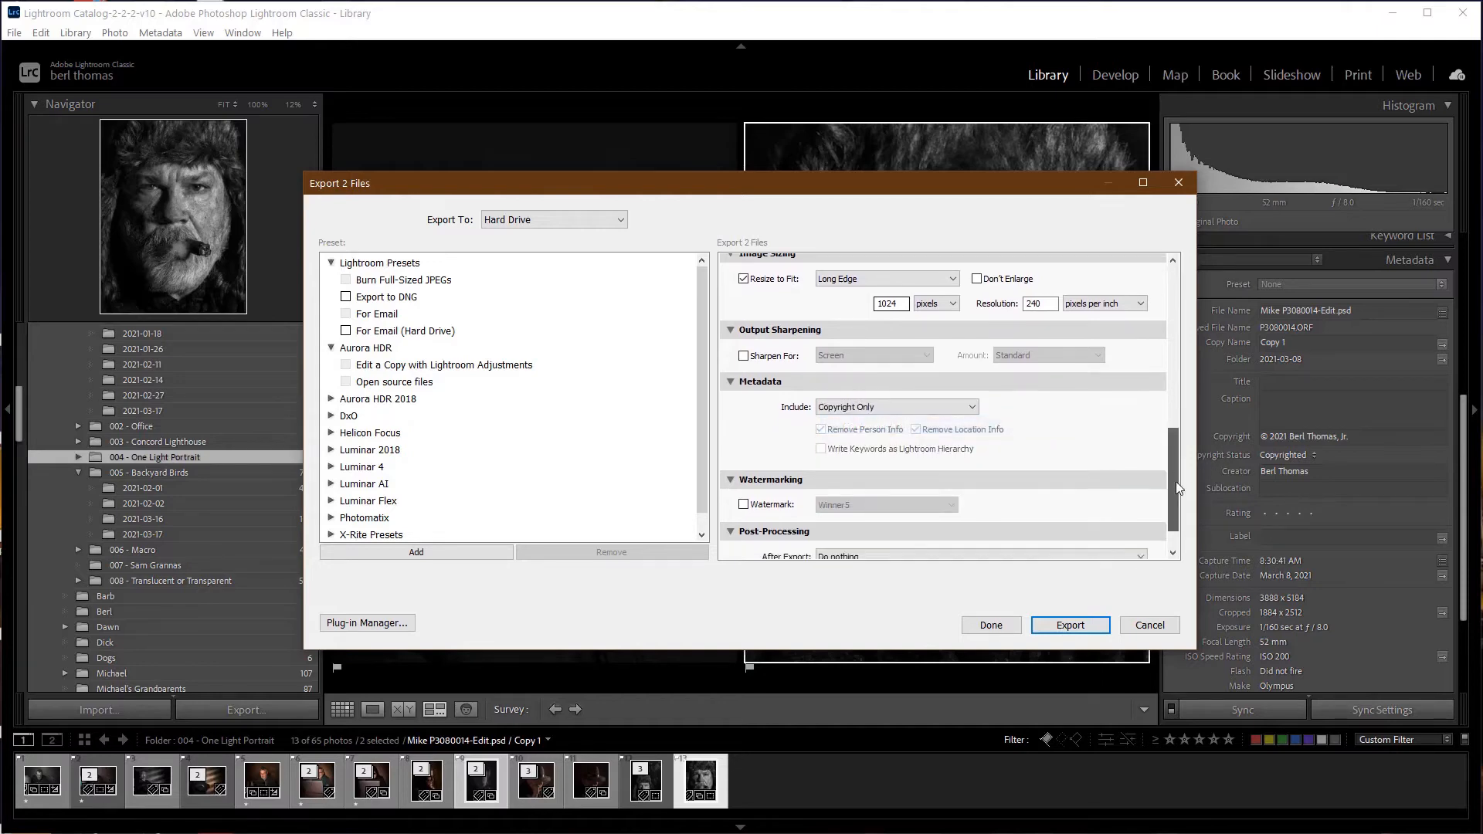
left_click(1071, 627)
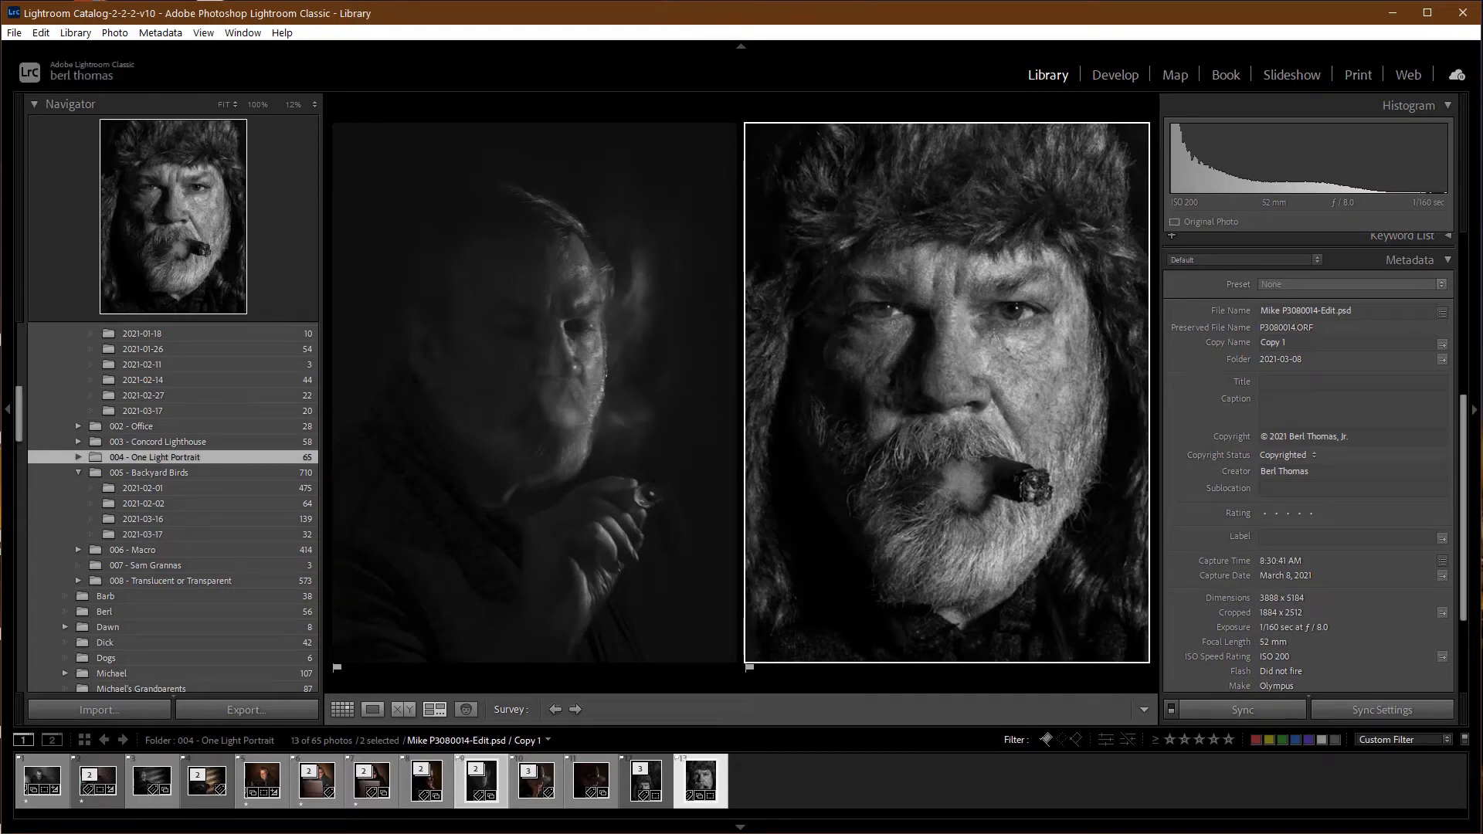
Step: Switch to the Contest folder in File Explorer and preview the two newly exported portrait JPEGs
key("alt+Tab")
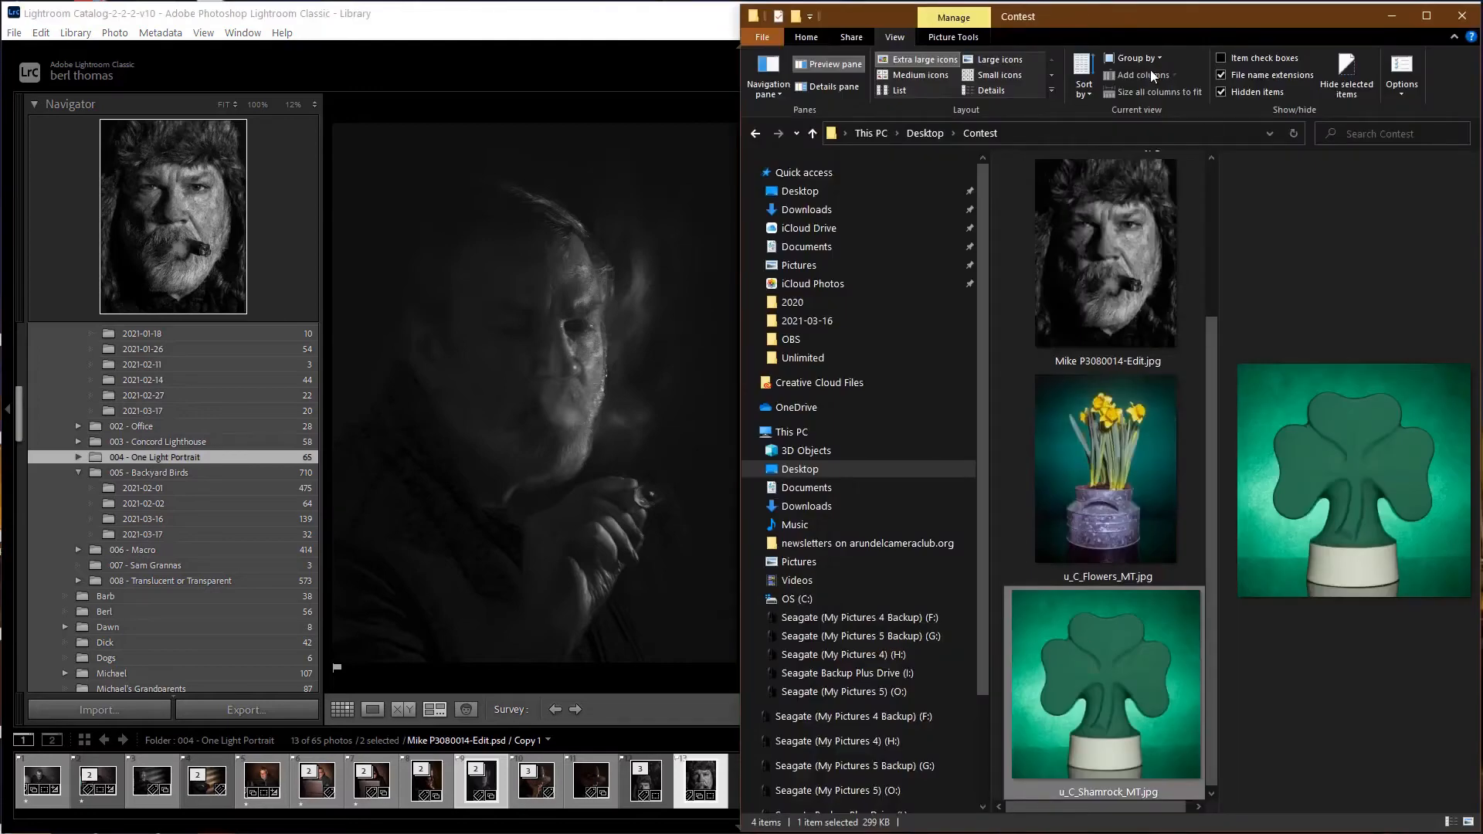
left_click(1124, 266)
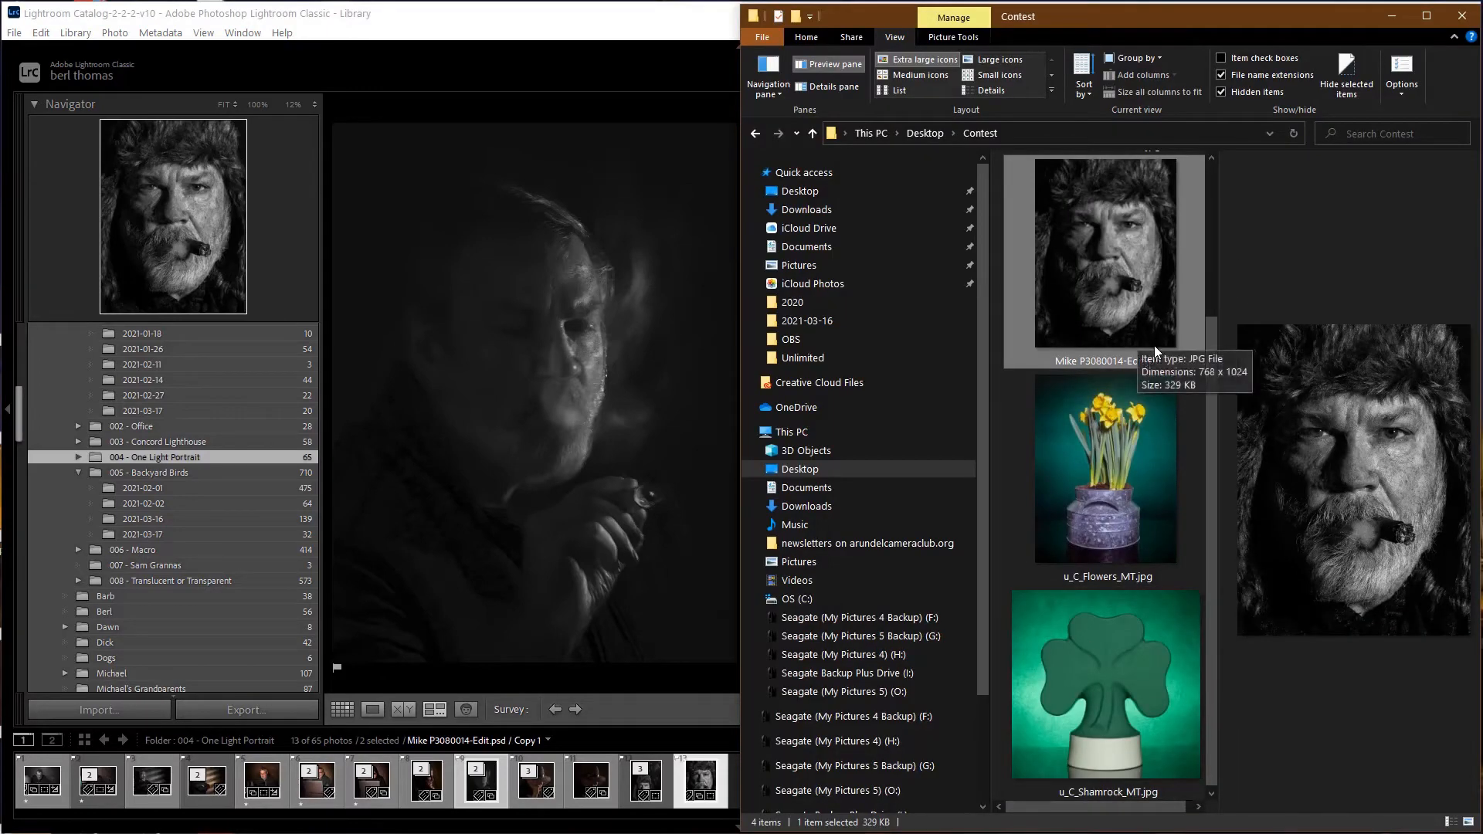
scroll(1156, 352, "up", 2)
left_click(1105, 255)
scroll(1106, 531, "down", 2)
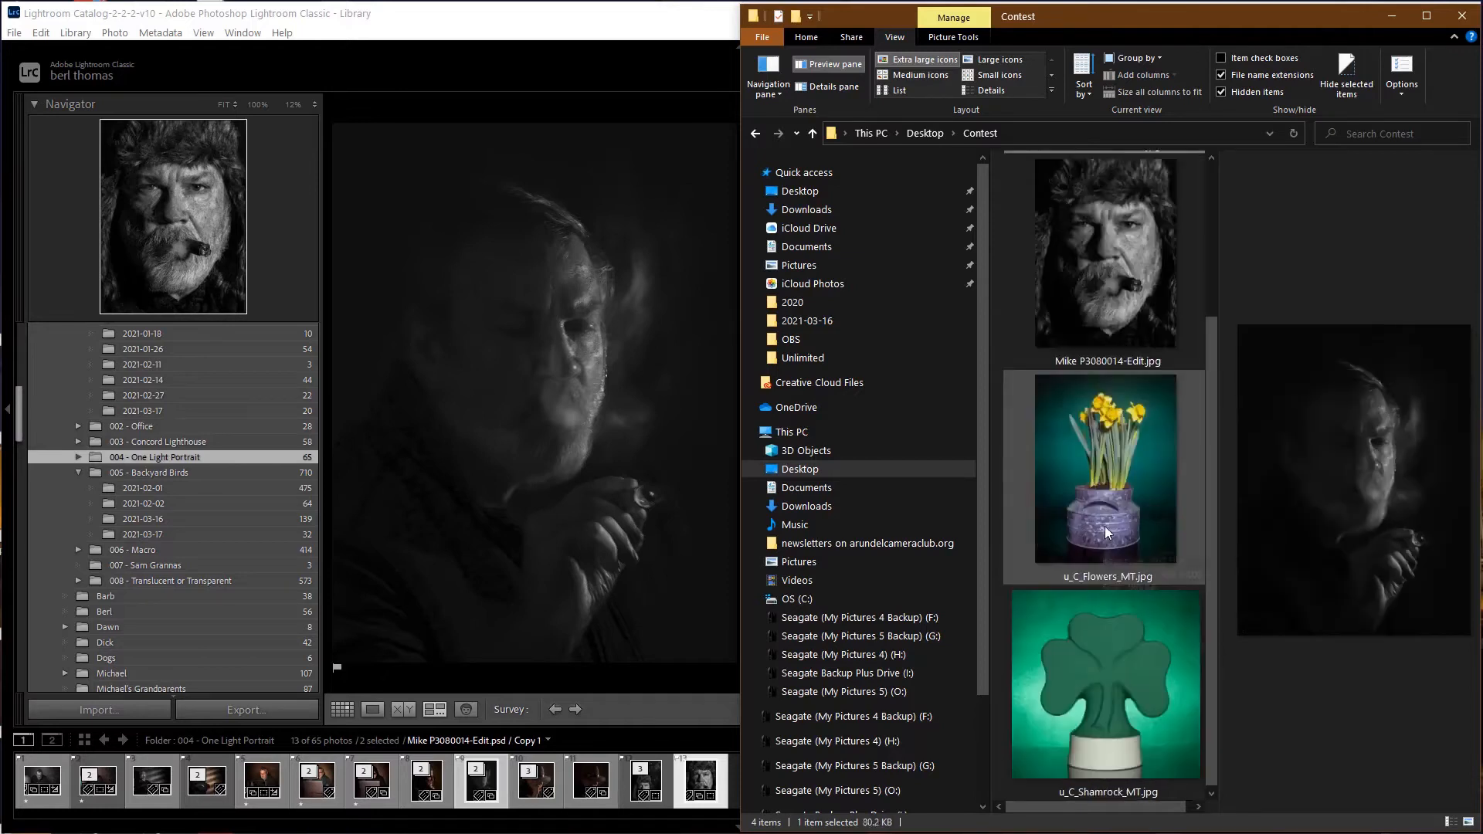
Step: Rename the dark smoke portrait JPEG as u_M_Cigar_MT, keeping the .jpg extension
scroll(1119, 479, "up", 2)
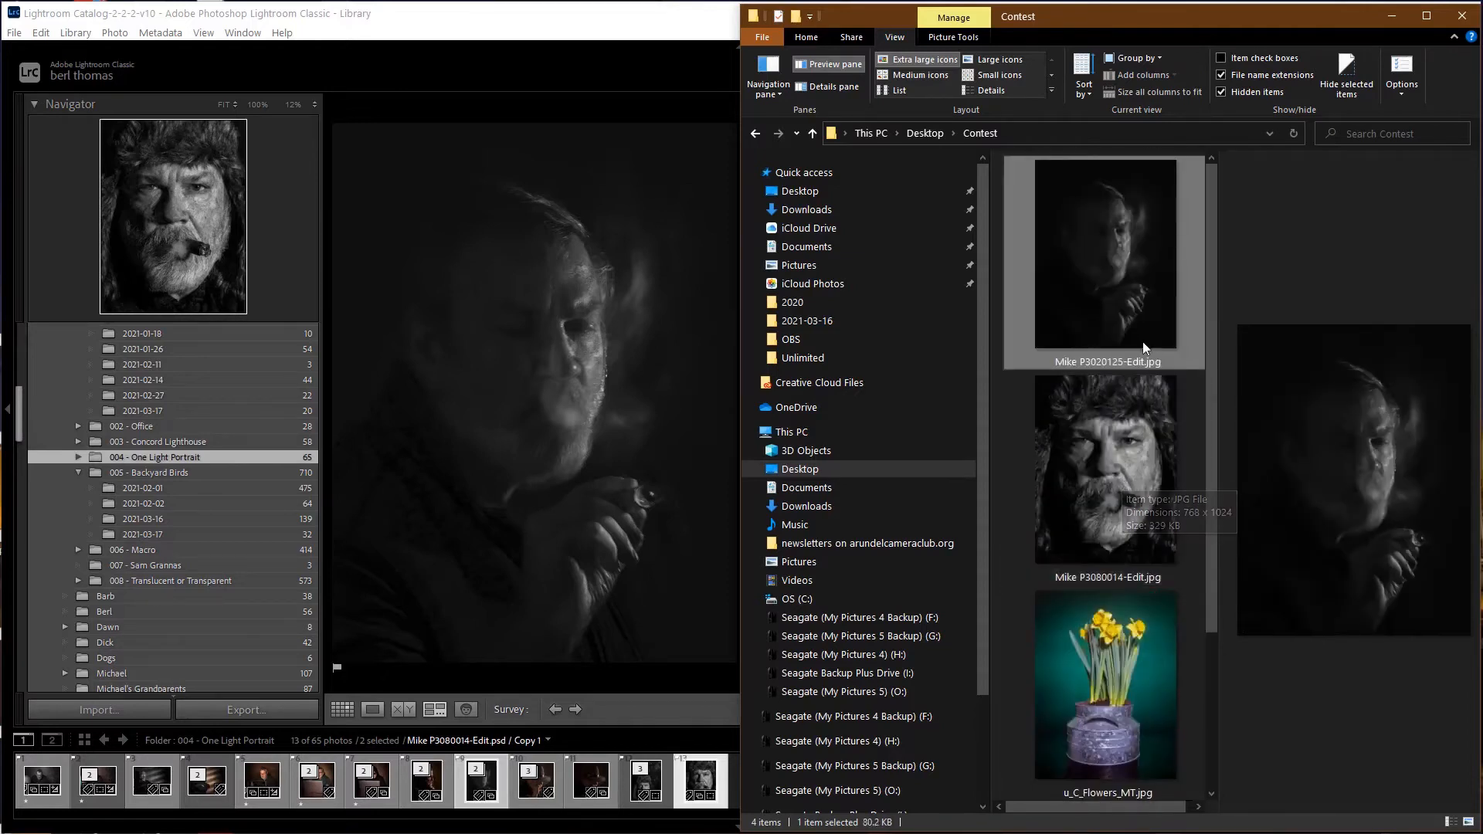
left_click(1097, 361)
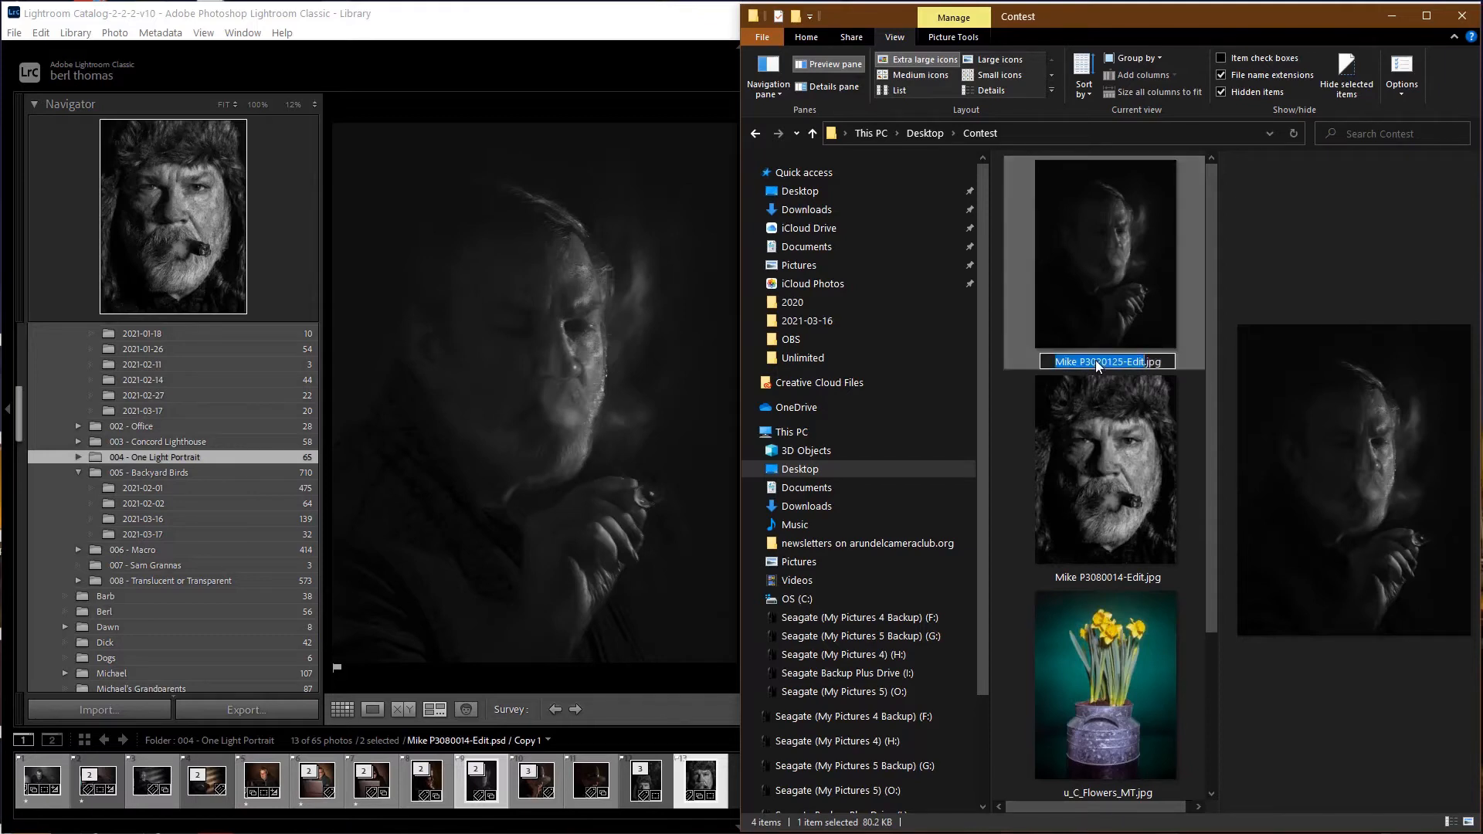
key("BackSpace")
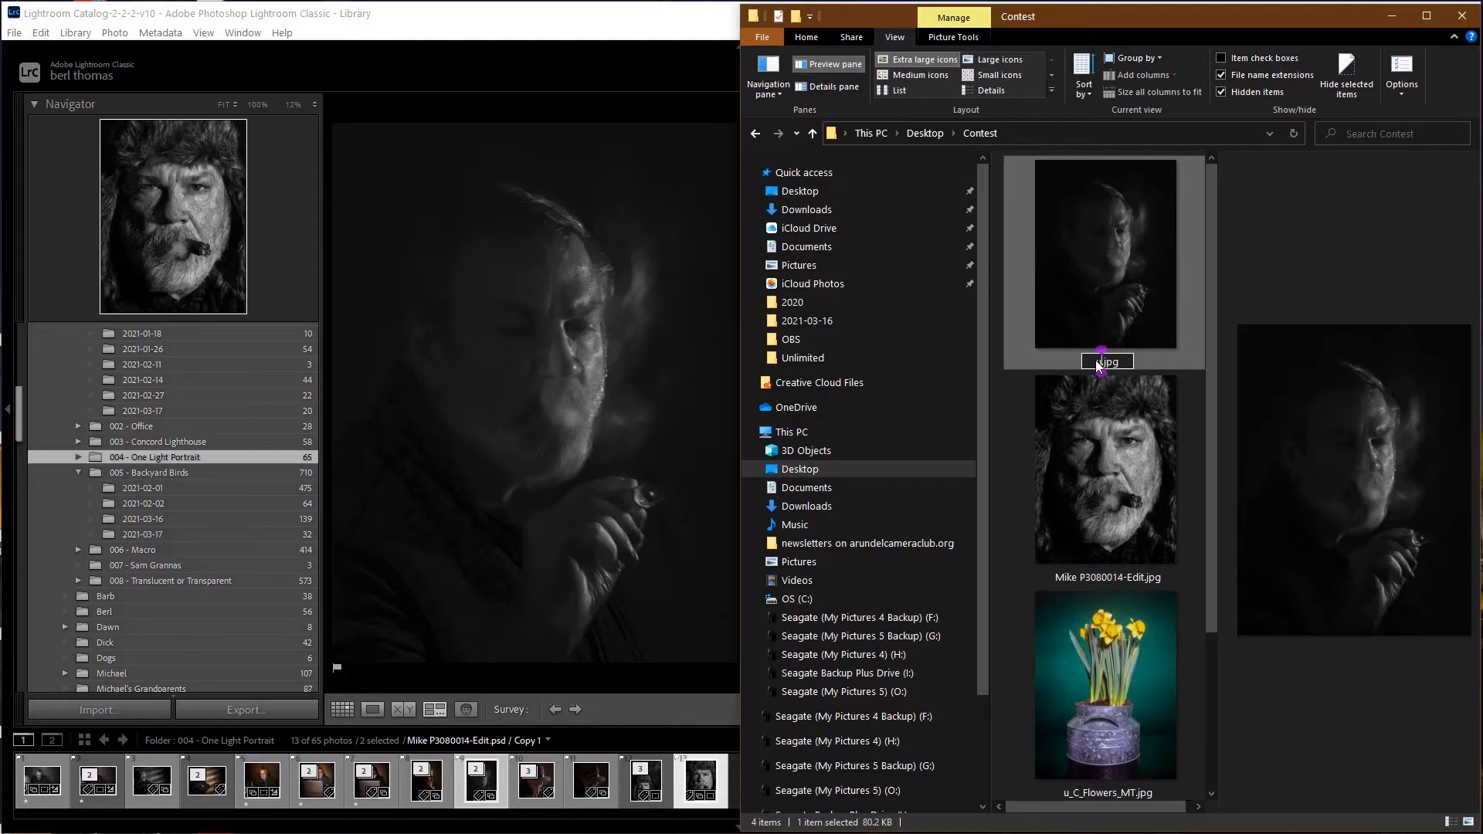
type("u_M_Cigar_")
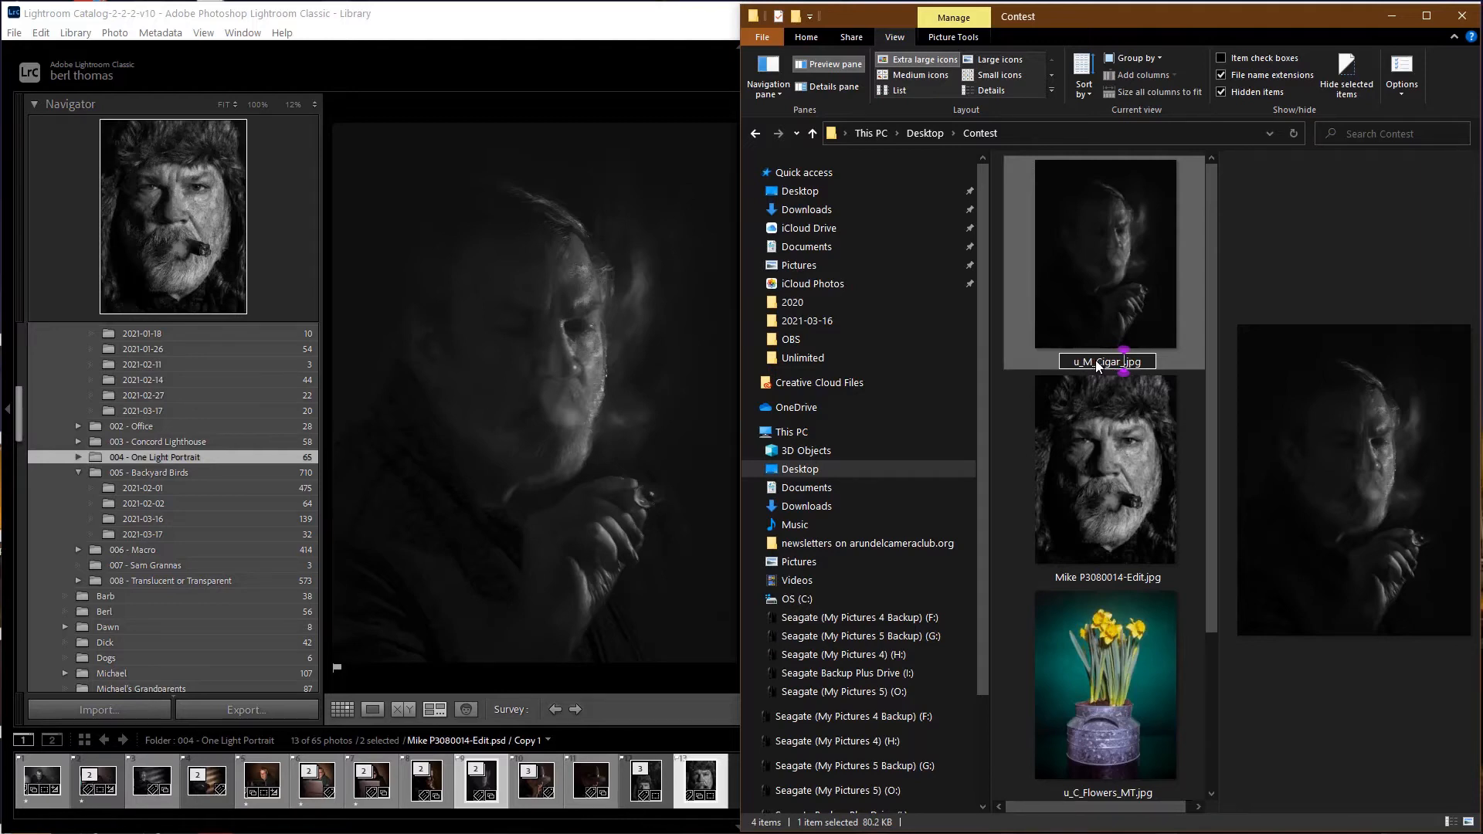
type("MT")
key("Return")
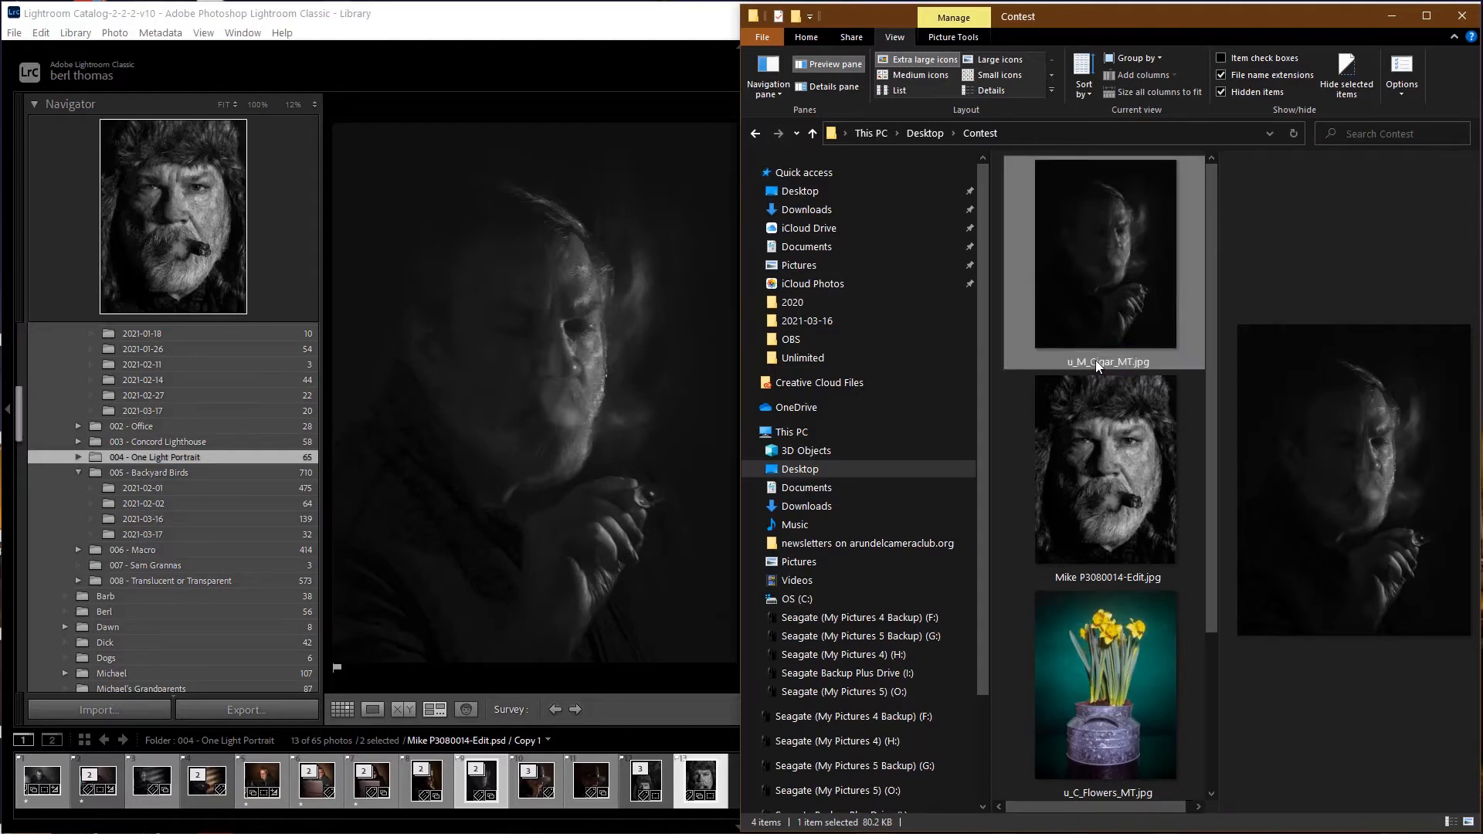
Step: Rename the fur-hat portrait JPEG as u_M_Self Portrait_MT, keeping the .jpg extension
left_click(1097, 581)
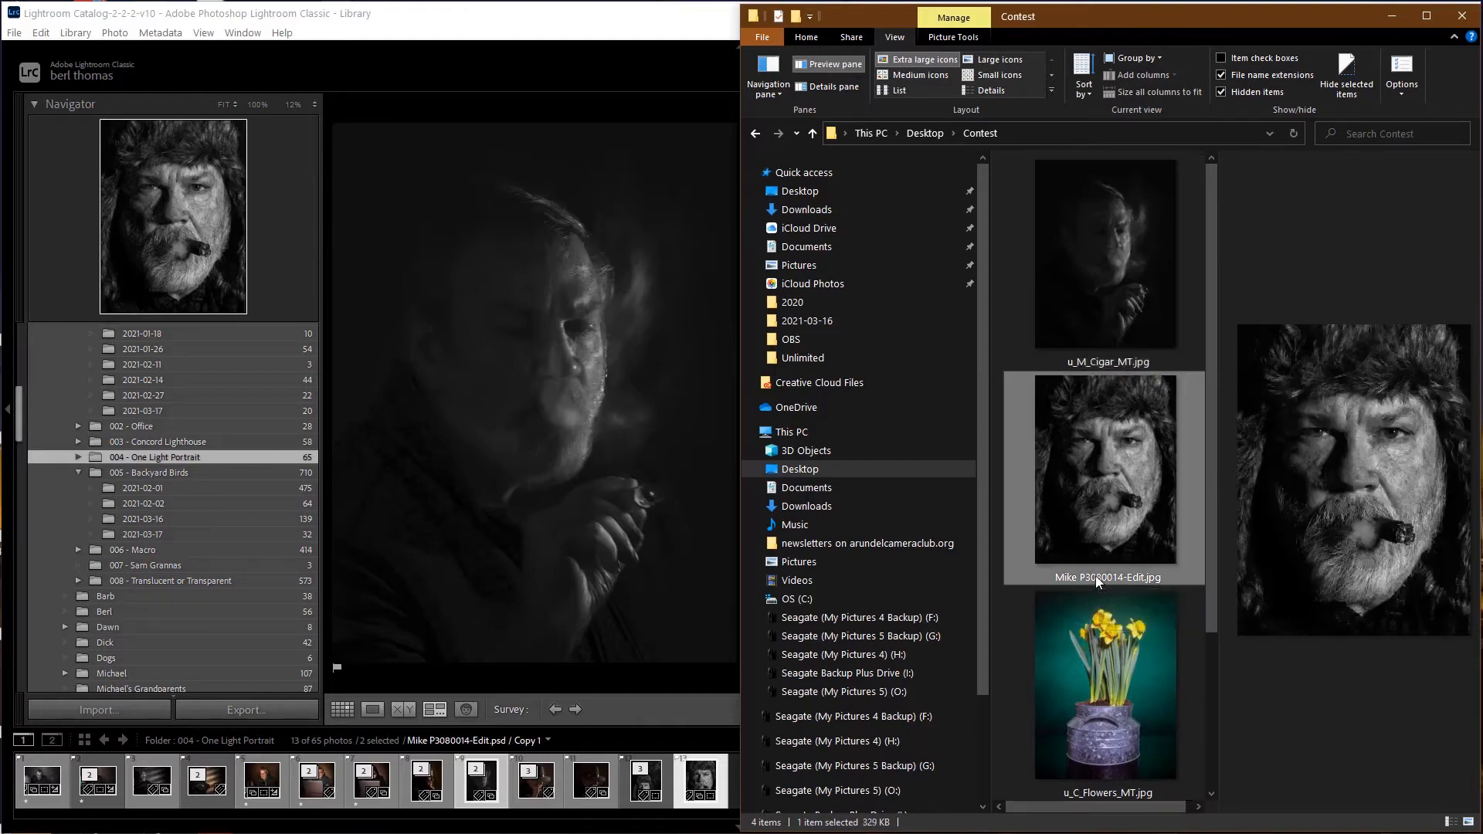
left_click(1096, 578)
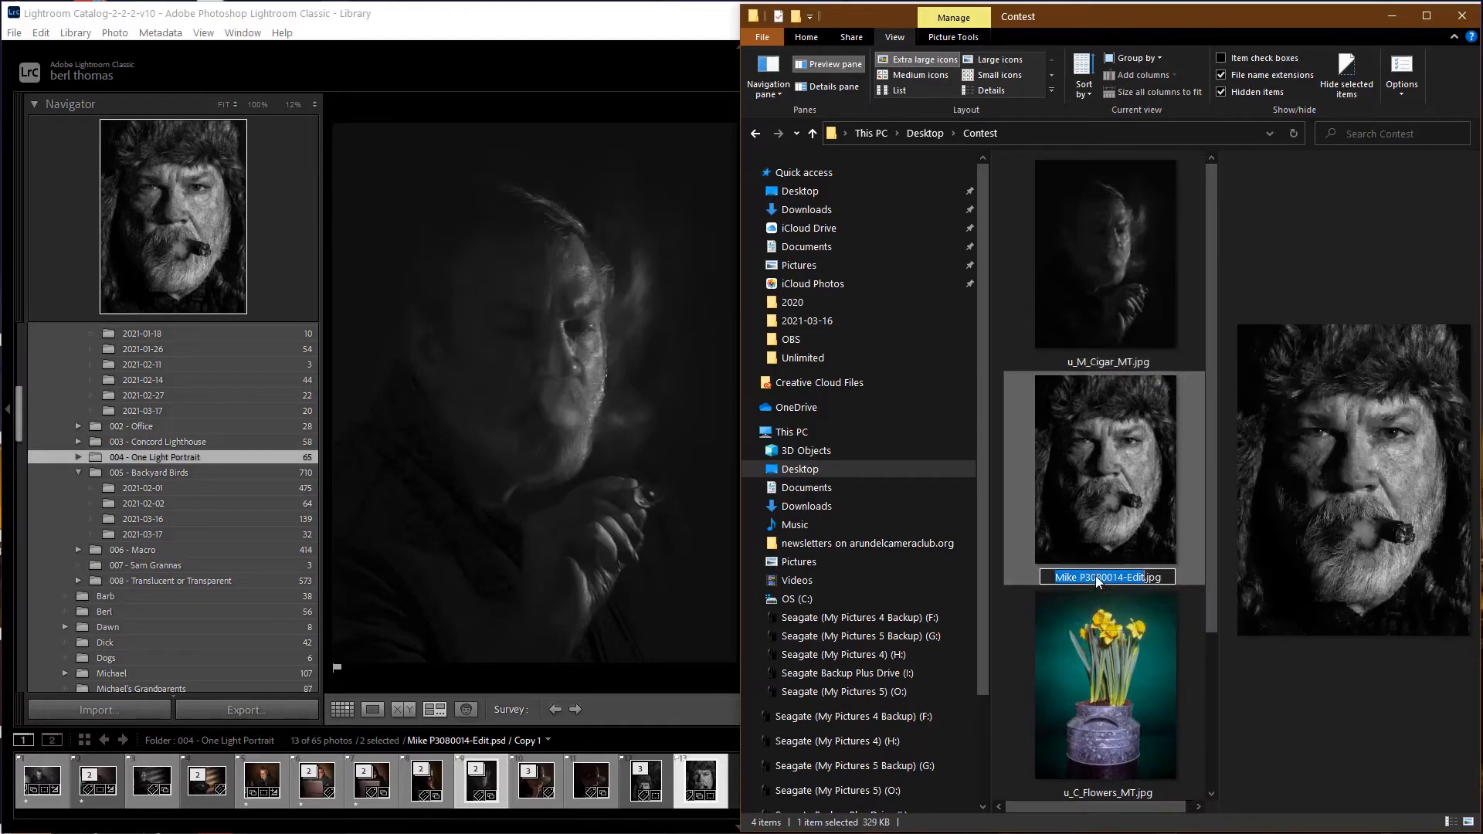
key("BackSpace")
type("l")
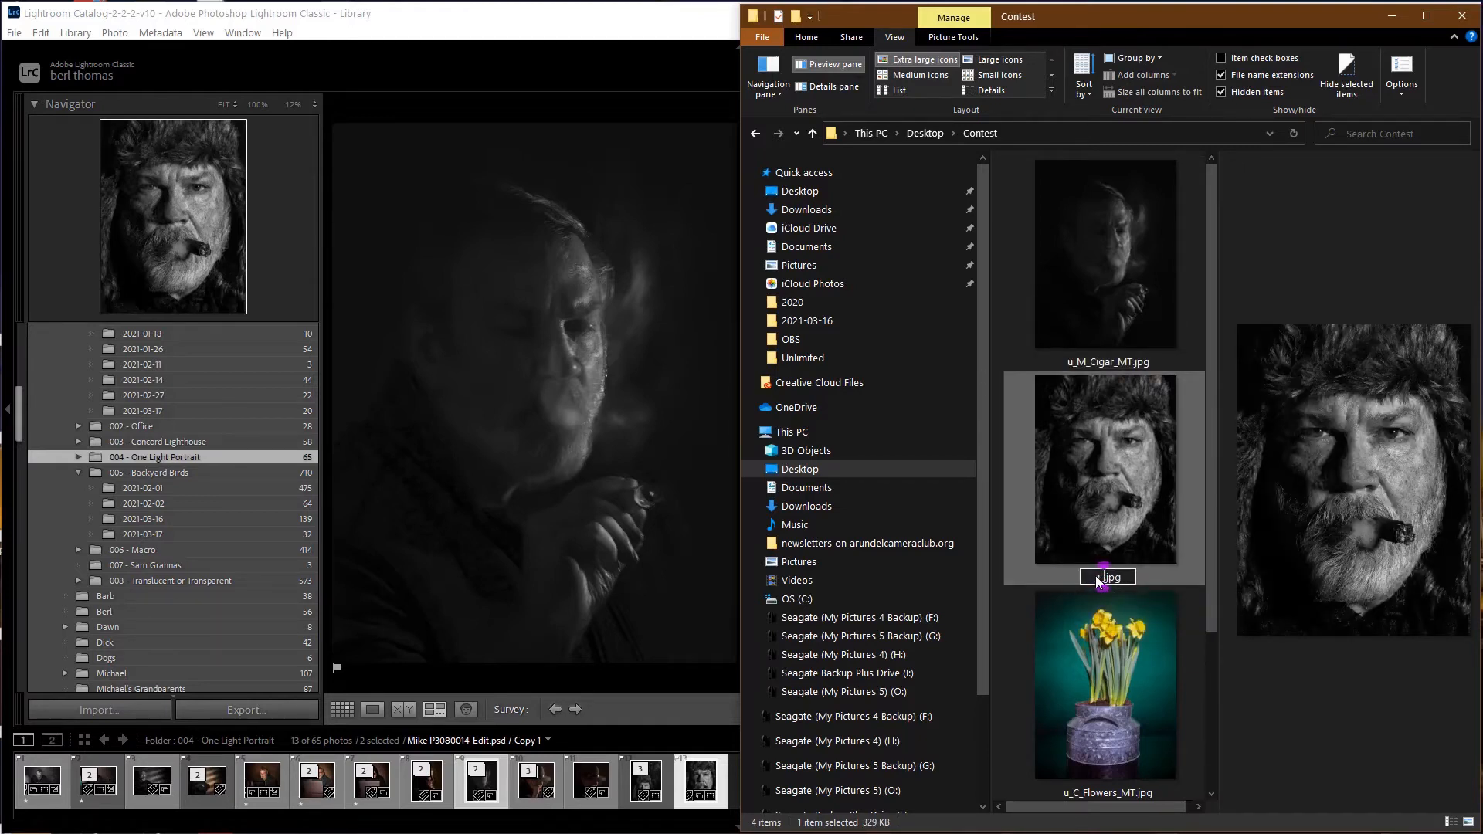
type("_M_")
type("Self Po")
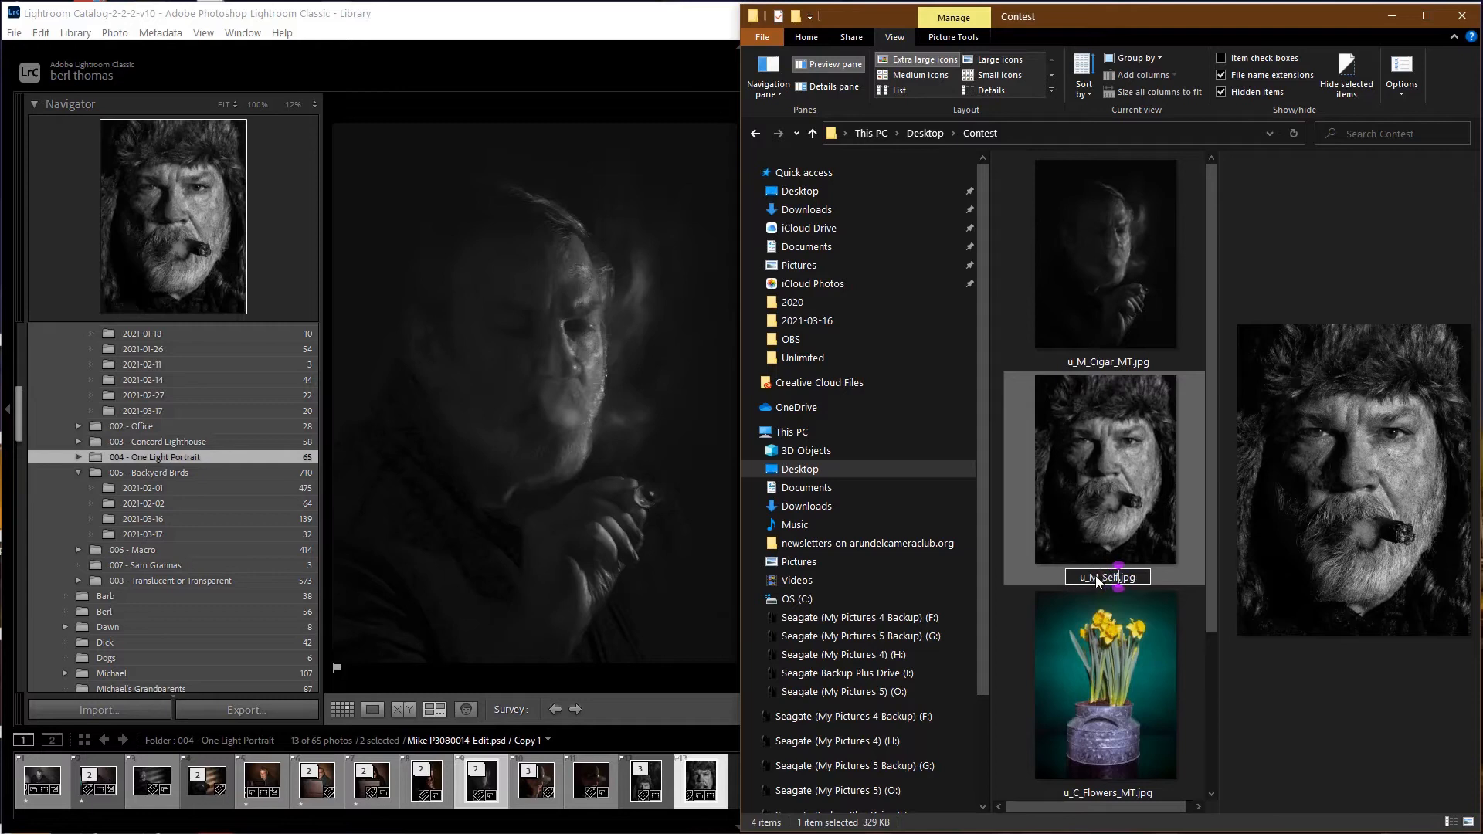
type("rtrait")
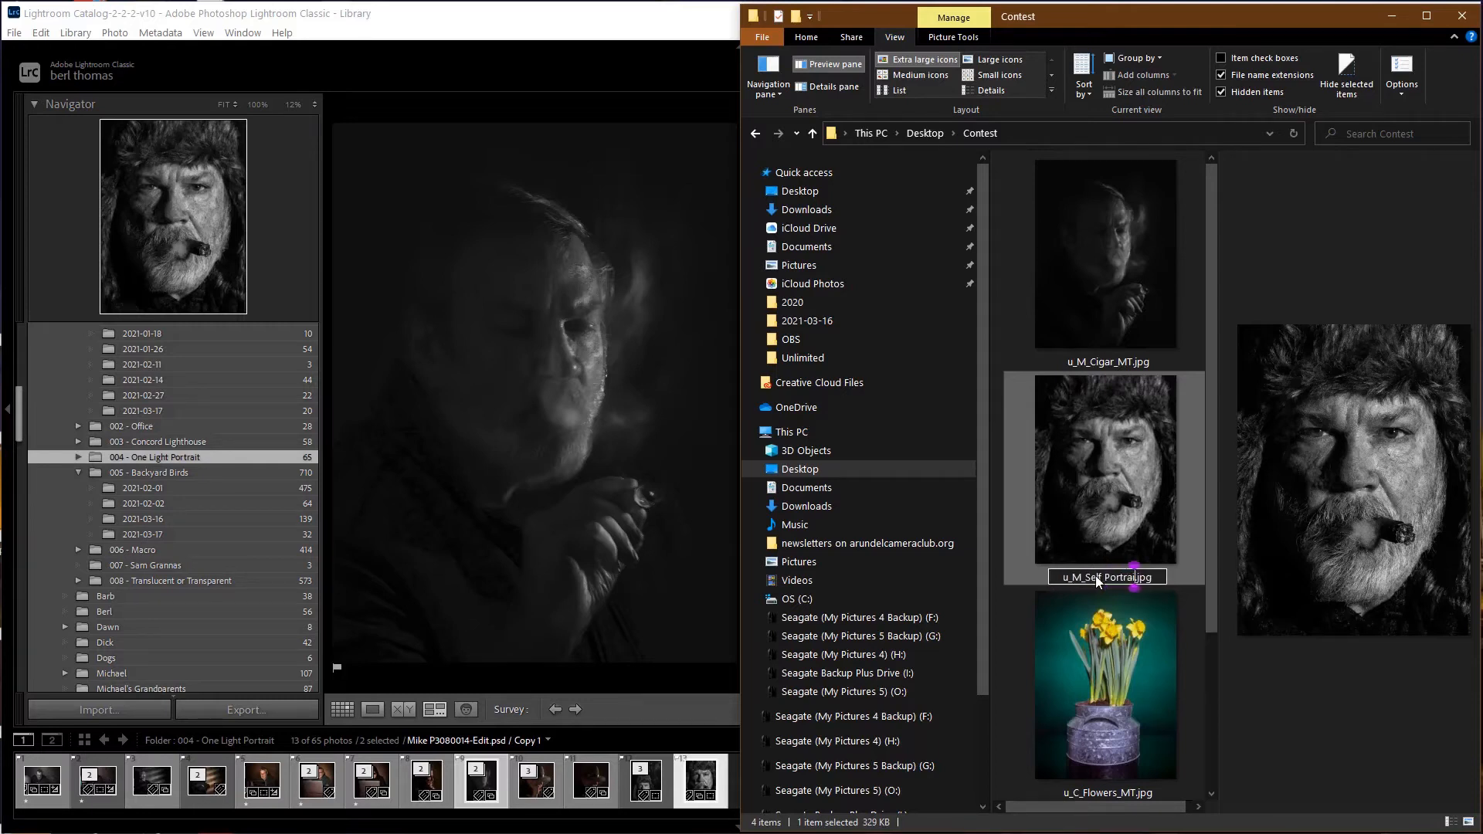
type("_MT")
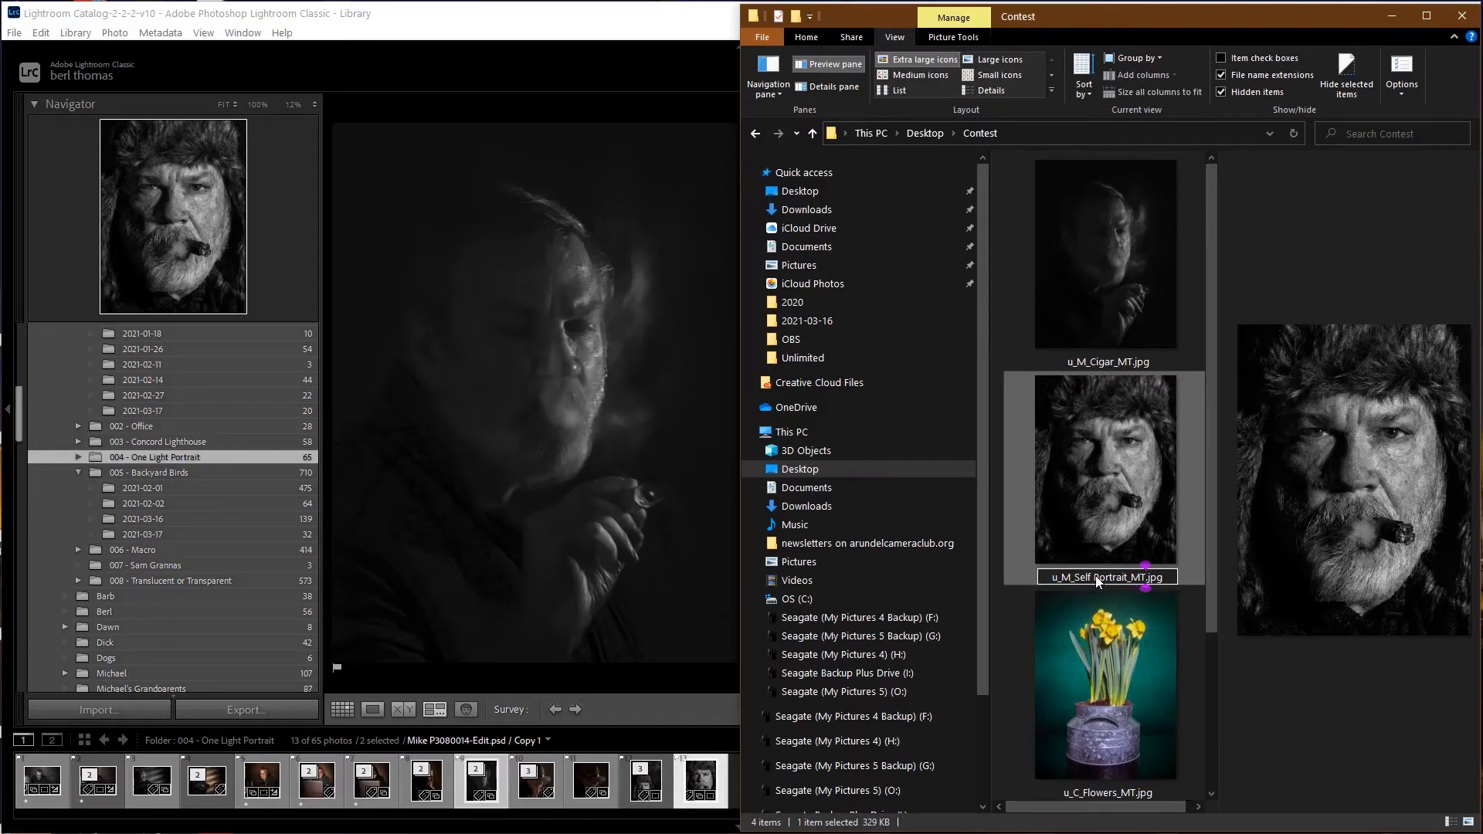
key("Return")
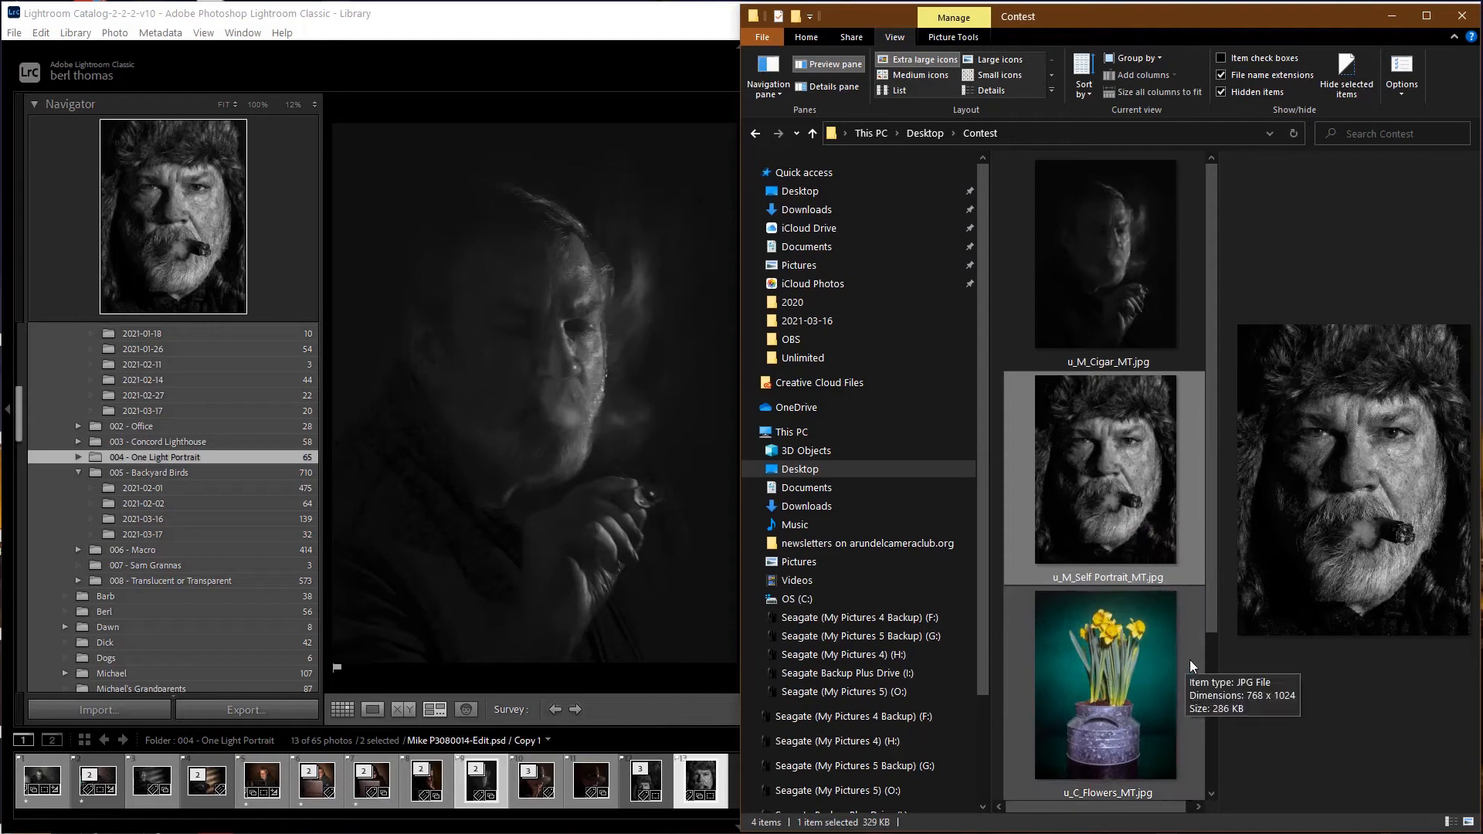
Step: Show the Contest folder's files as large icons and switch to the blank Outlook e-mail message
left_click(997, 60)
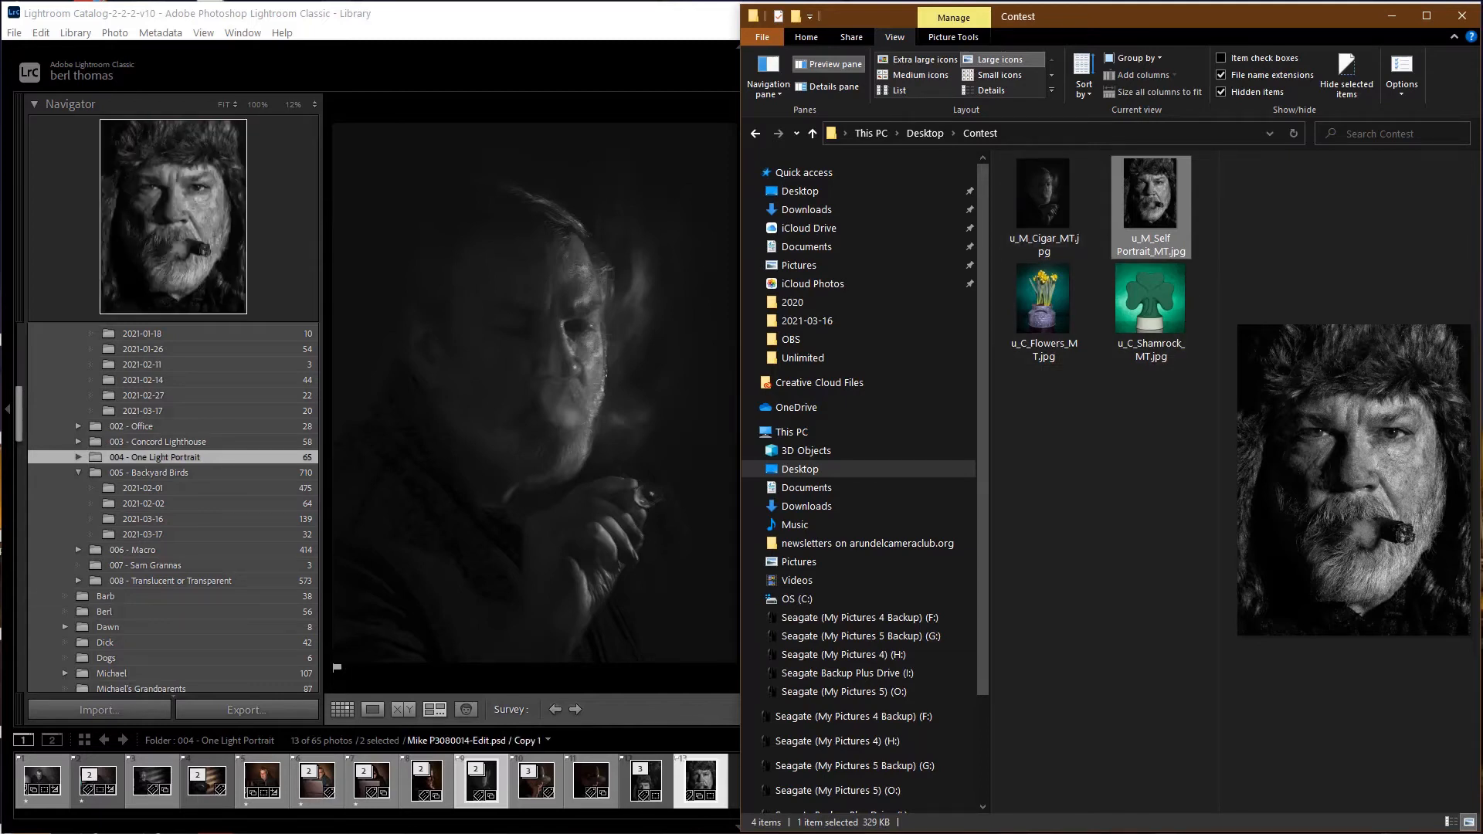
key("alt+Tab")
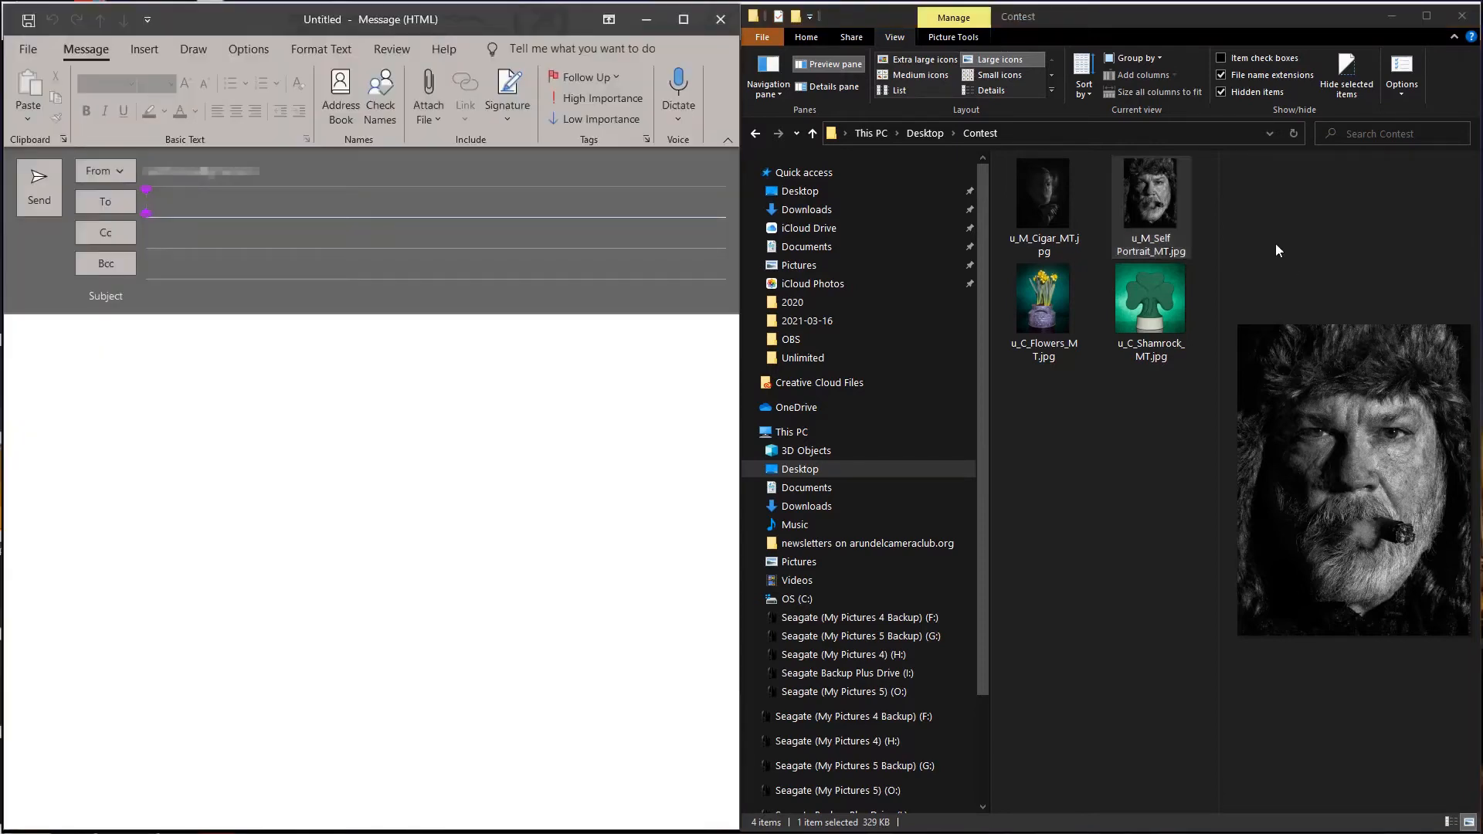
Step: Address the message to the camera club's contest e-mail and add the suggested contact's address as the Cc recipient
left_click(194, 206)
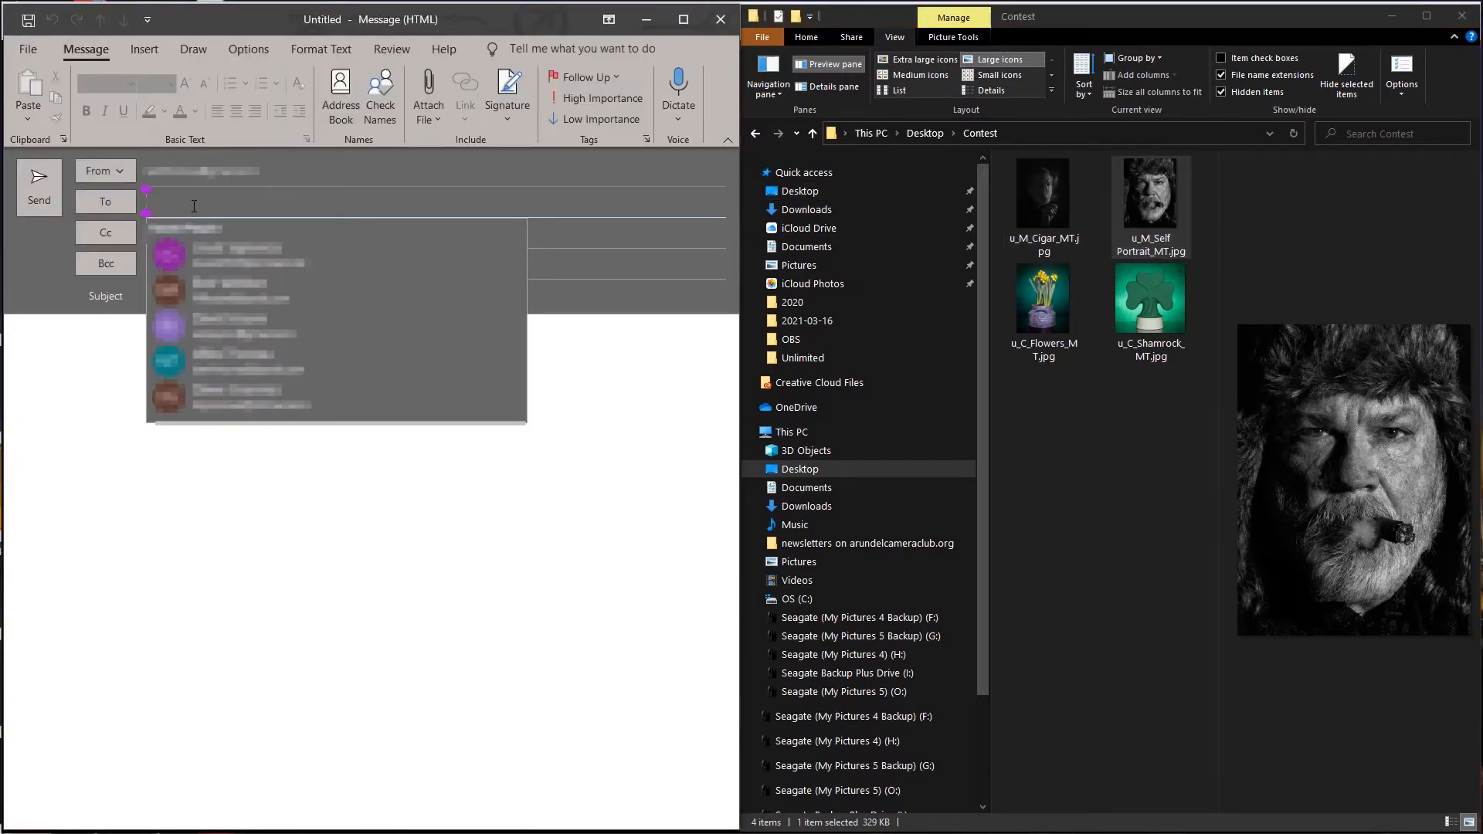
type("conte")
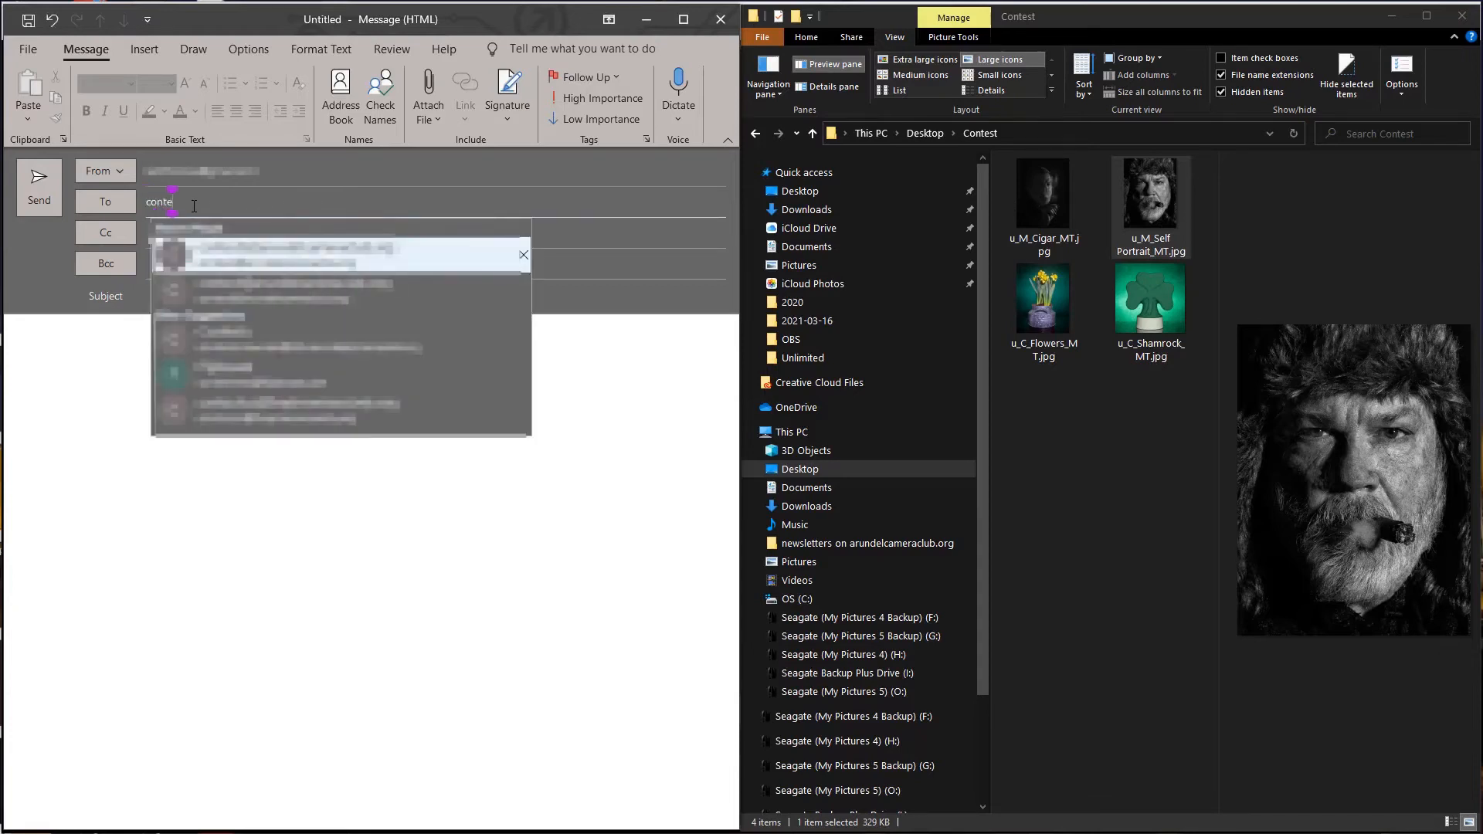
key("Return")
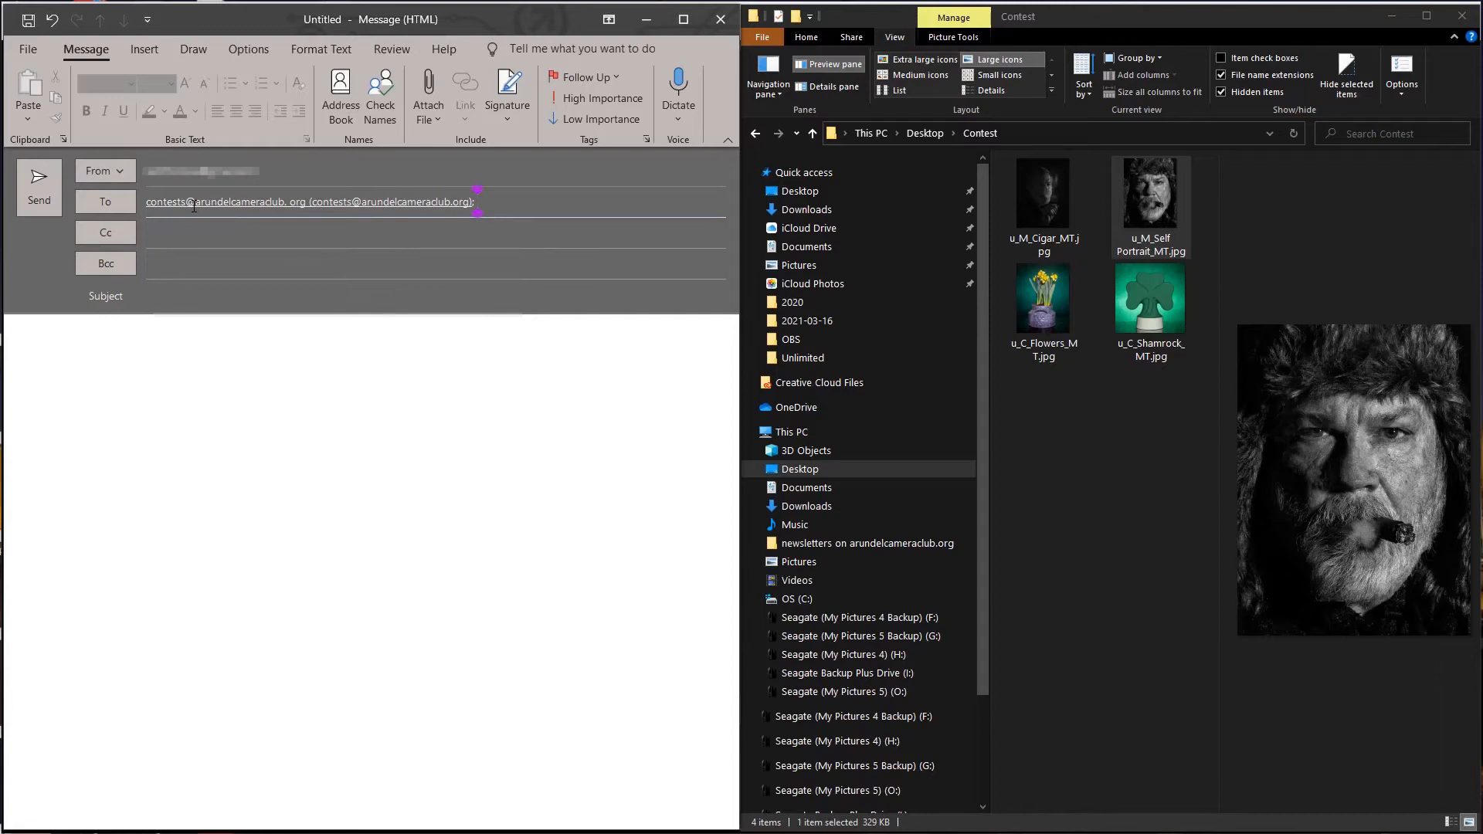
key("Tab")
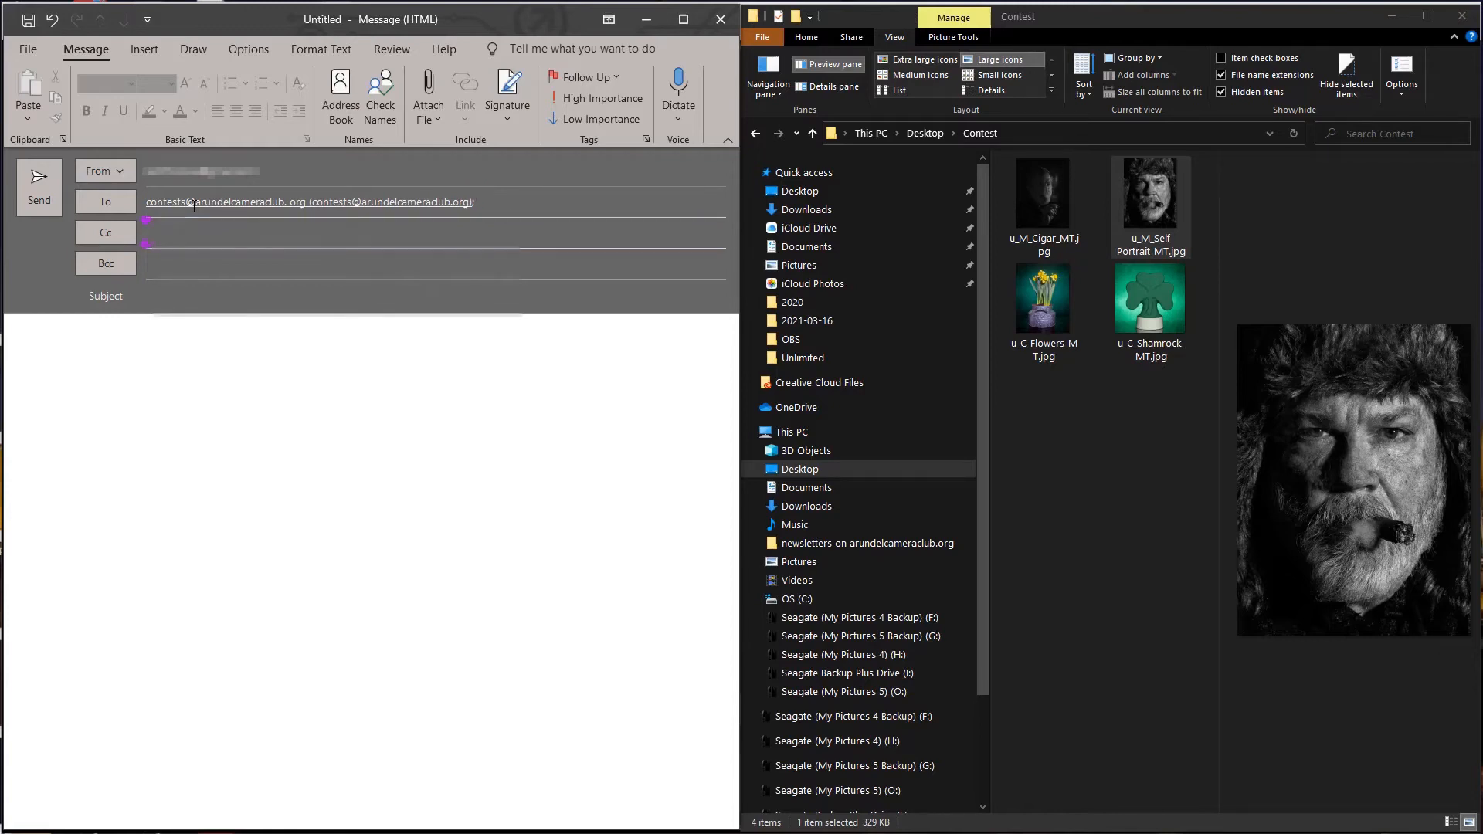
type("bert")
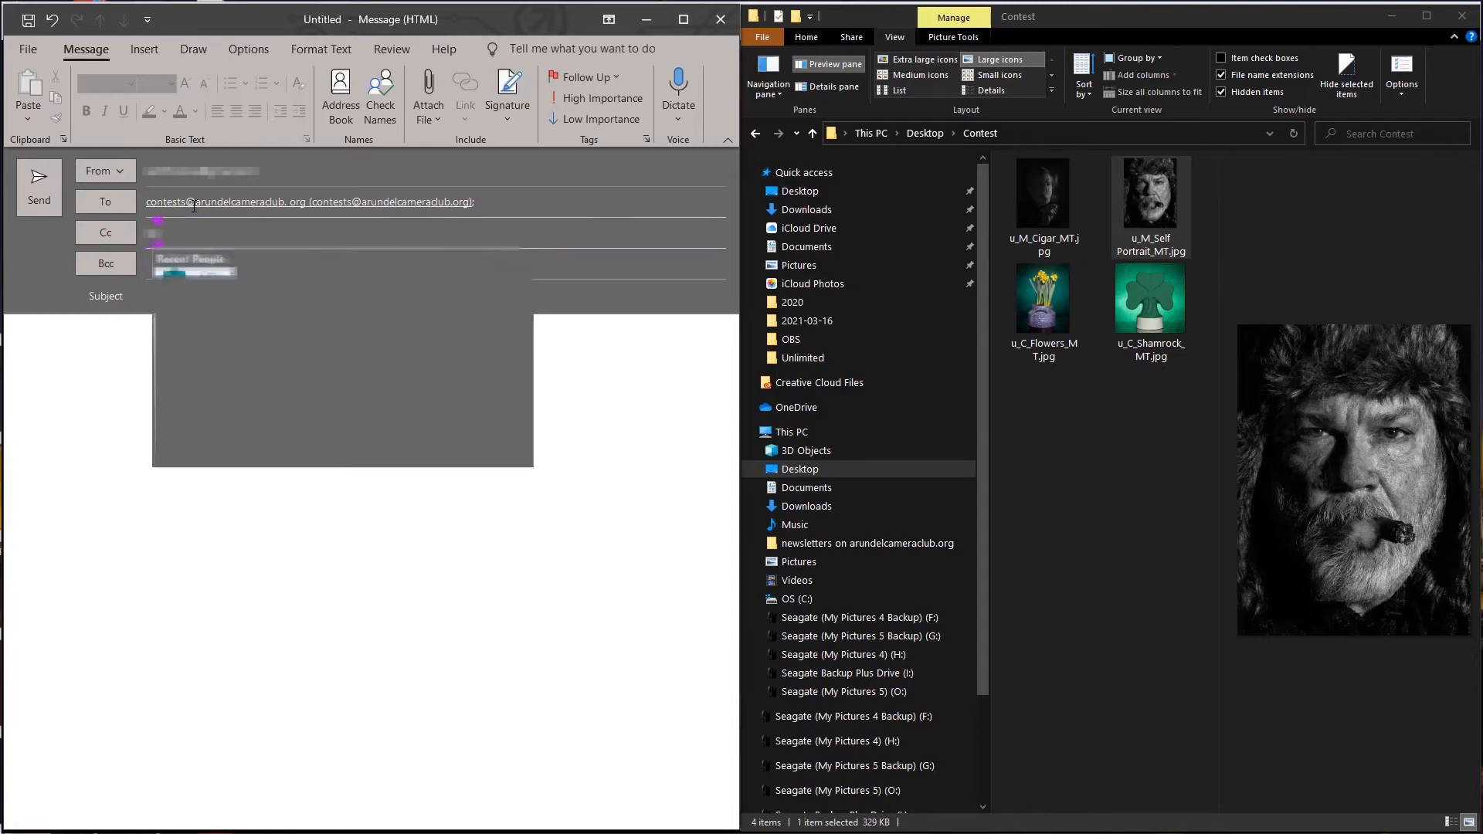
key("Return")
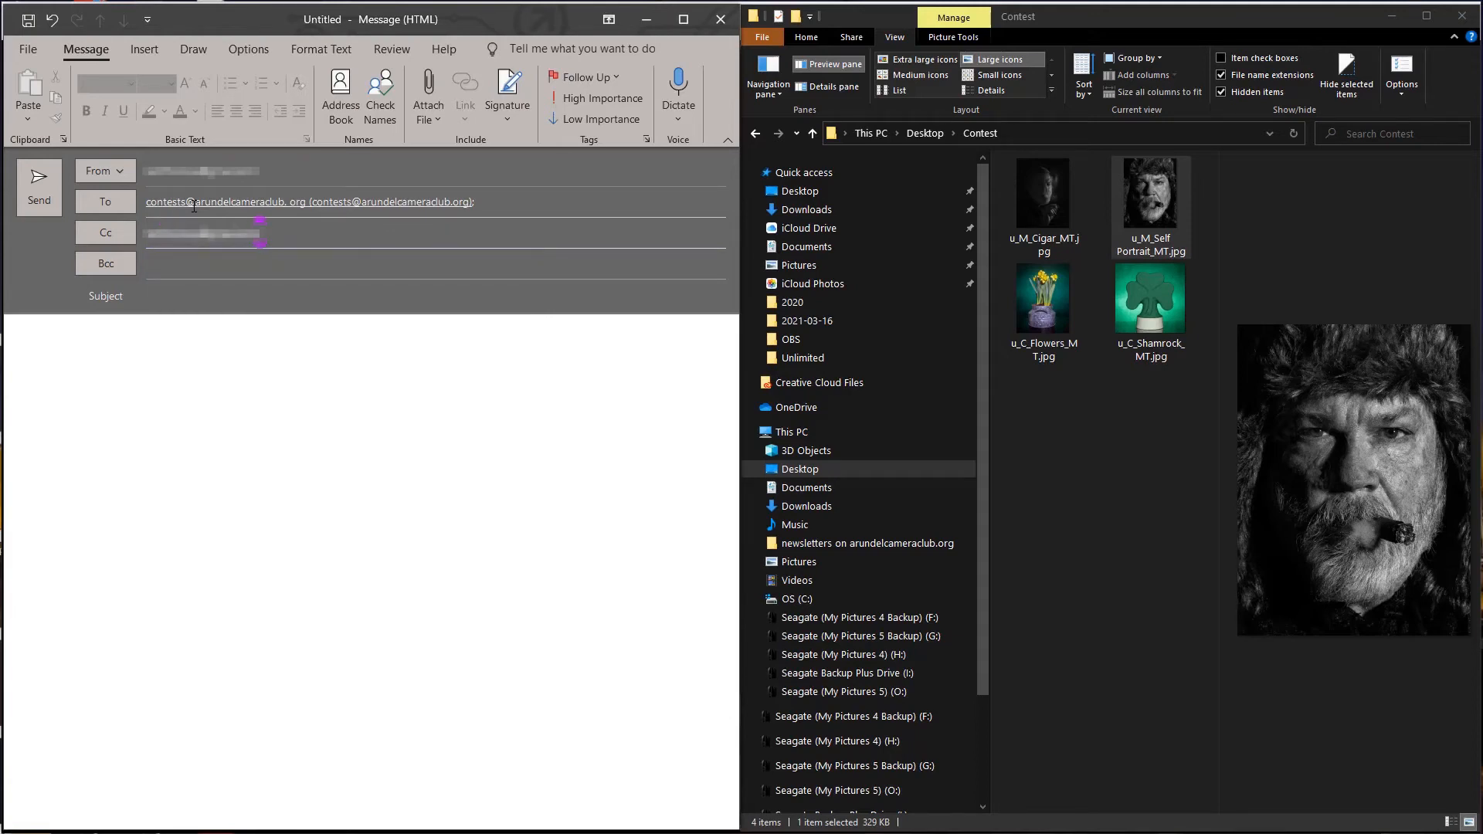
key("Tab")
key("Tab")
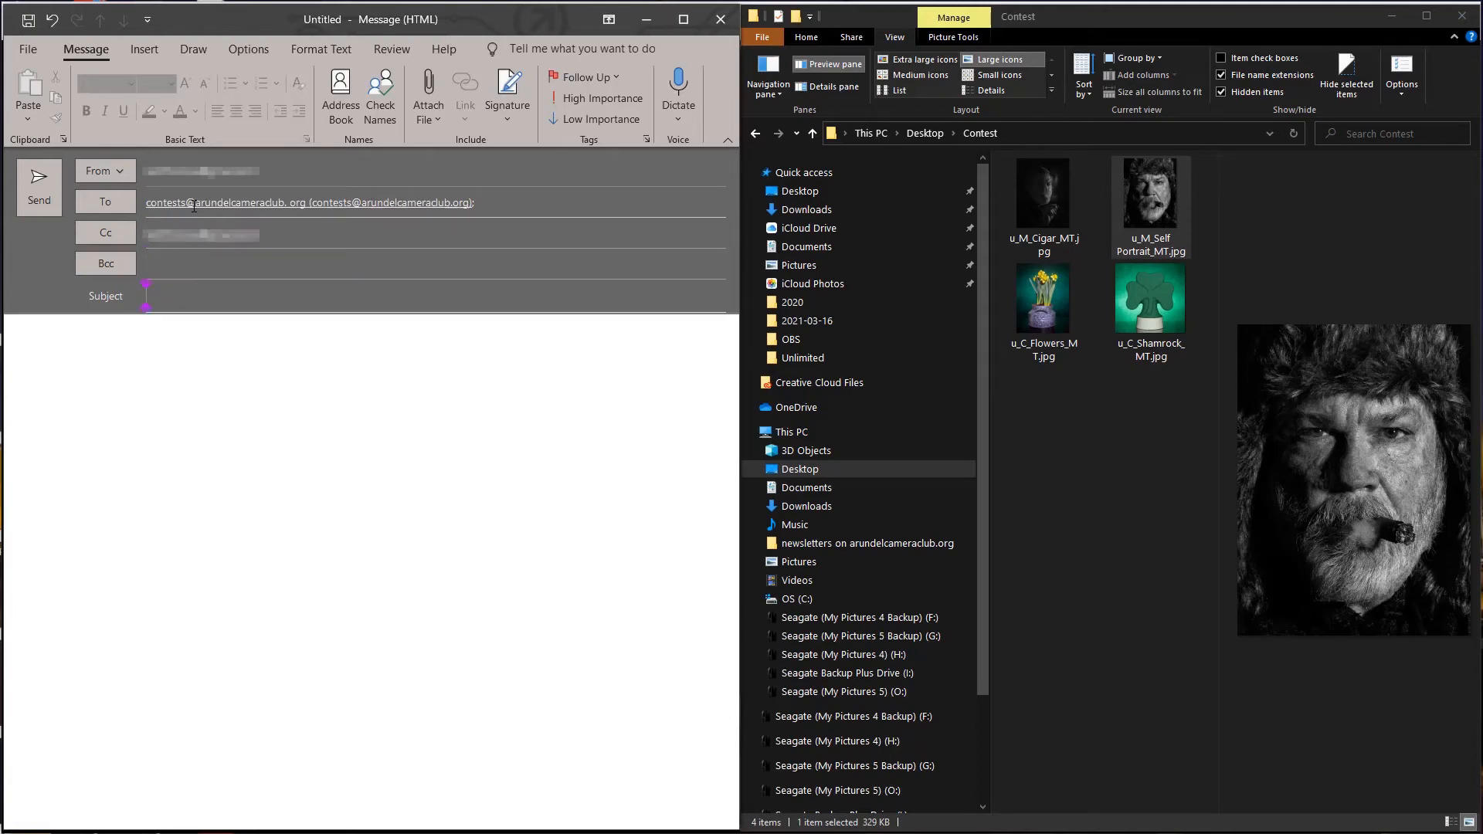
Step: Give the e-mail the subject "March Contest Entries"
type("Contes")
type("t Entries")
type("March")
key("Tab")
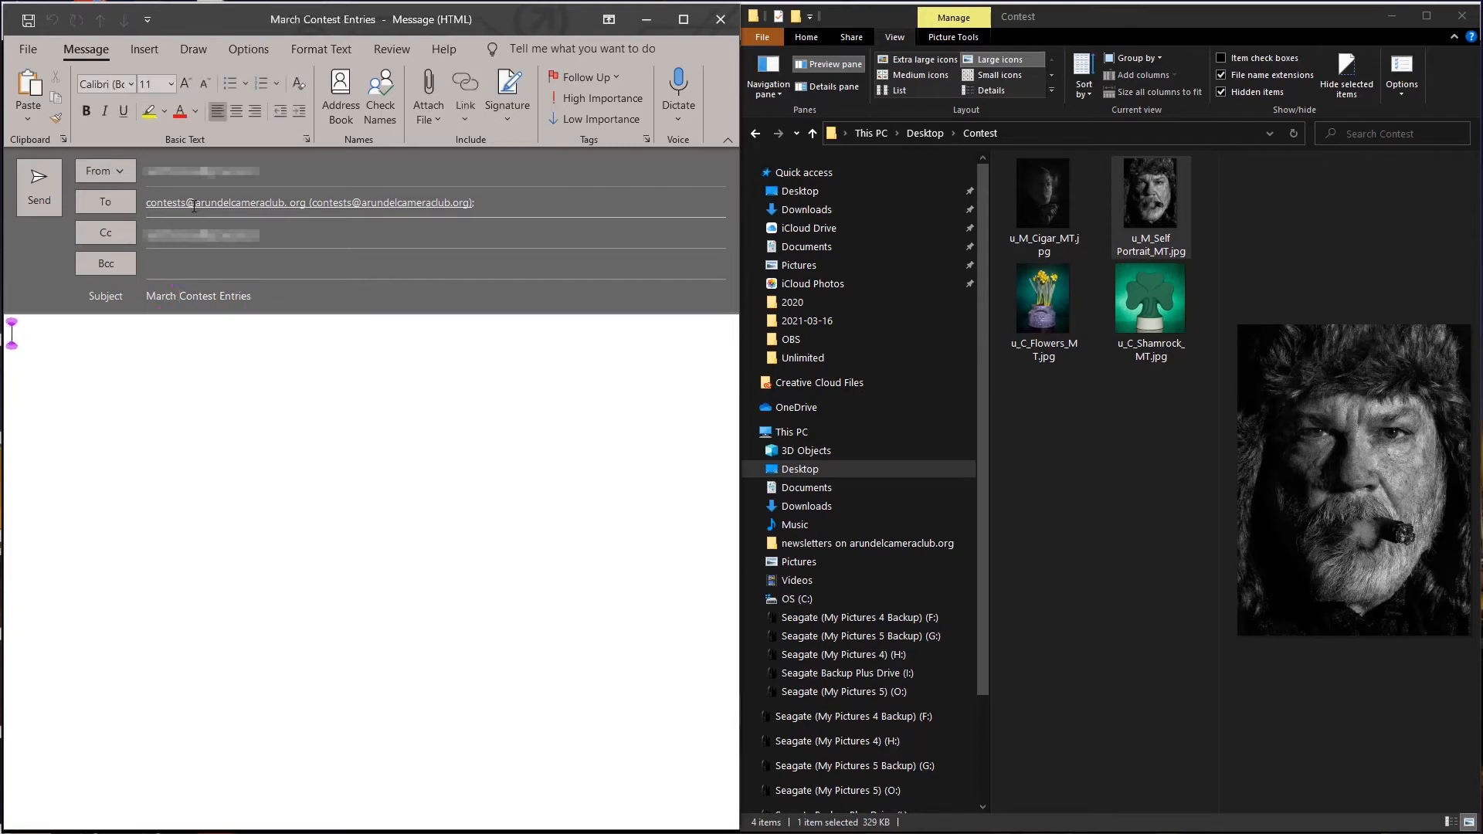
Step: Begin the message body with a greeting to the two recipients and the sentence "Here are my March contest entries."
type("Louis & Bob,")
key("Return")
key("Return")
type("Here")
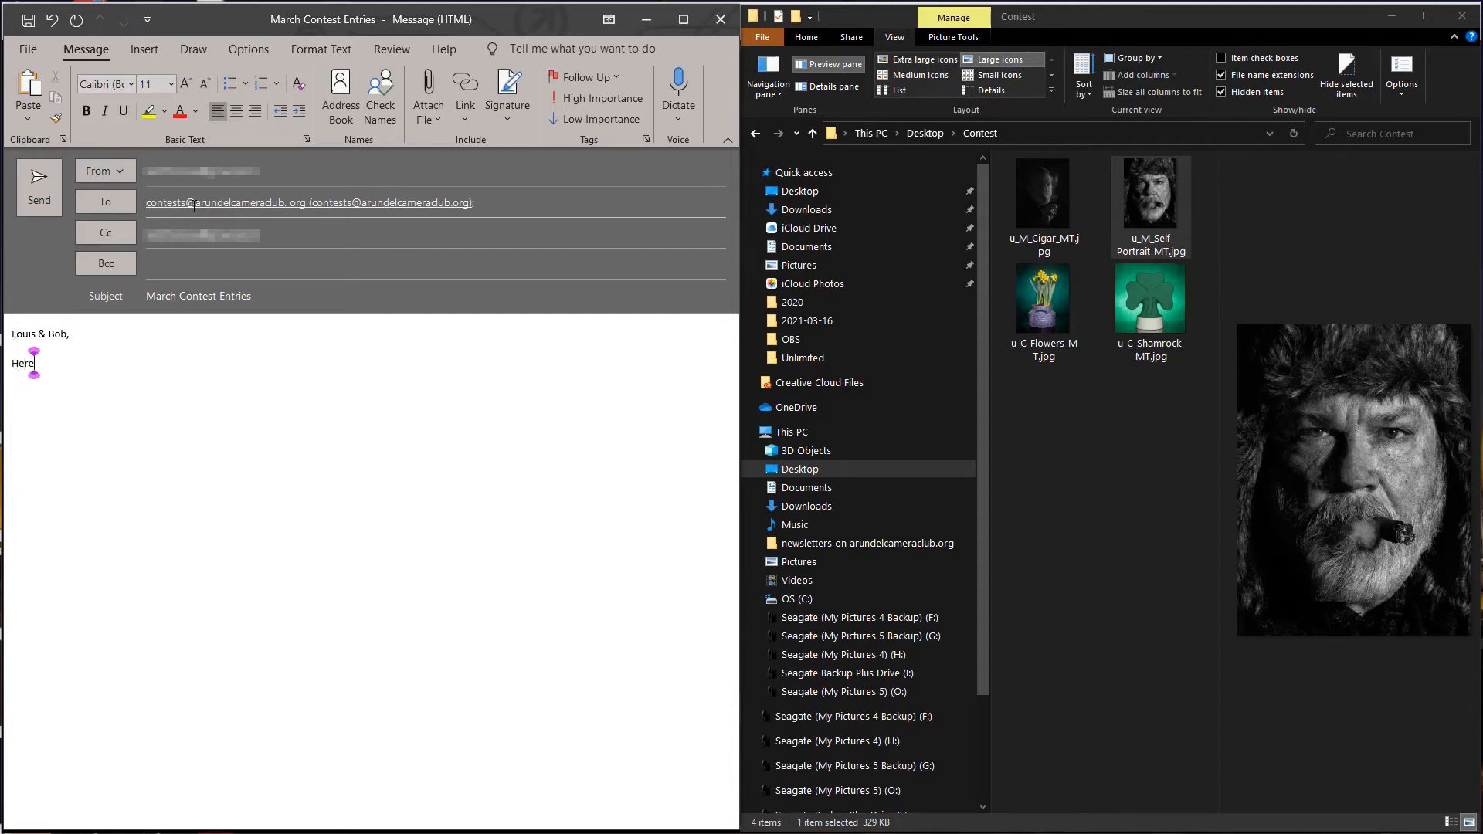
type(" are my March contest ne")
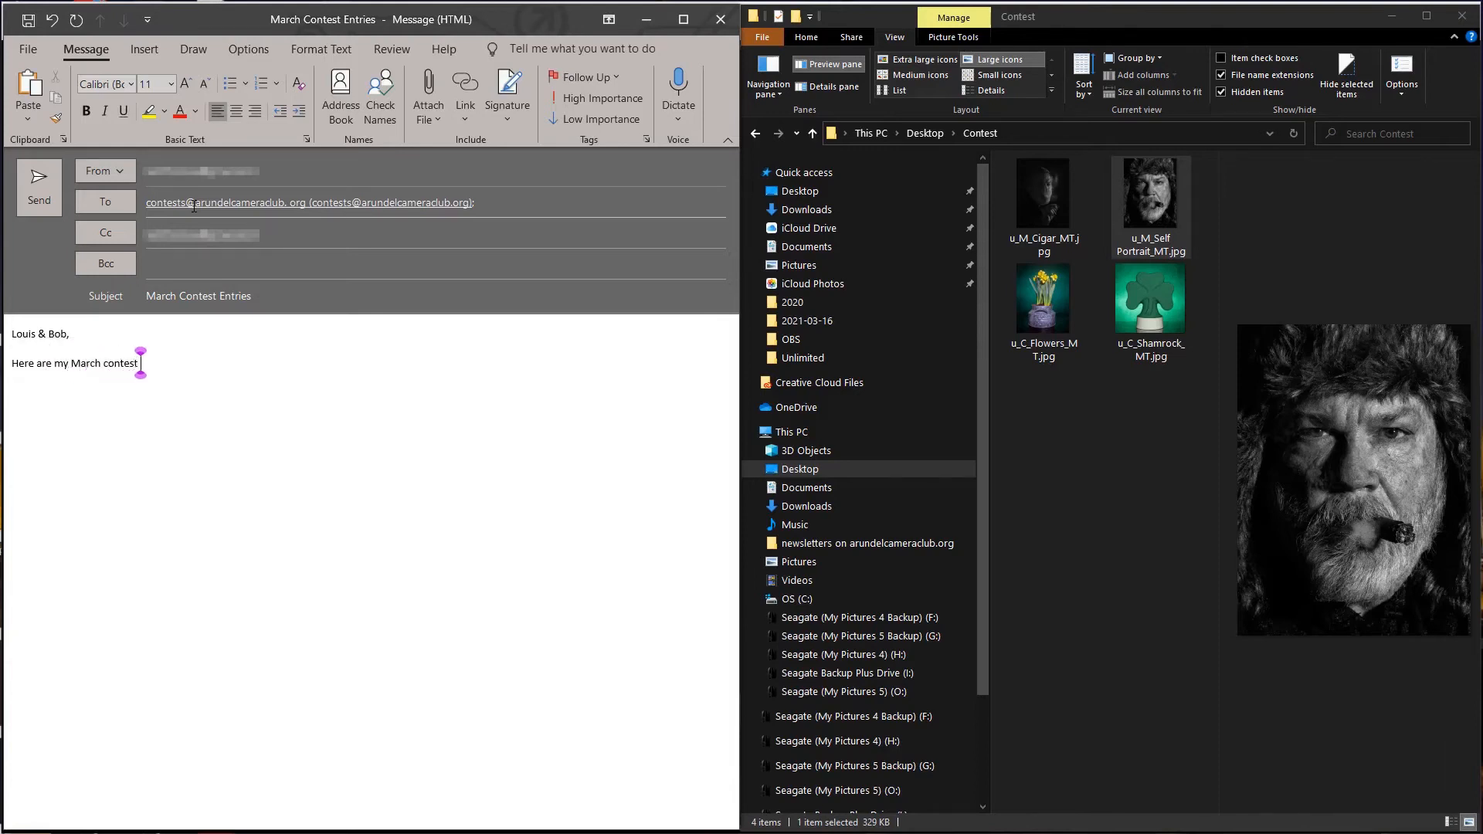
key("BackSpace")
key("BackSpace")
type("entries.")
Step: Add the line "This is a TEST." and close the message with "Thanks," and the sender's first name
key("Return")
type("This is a TEST.")
key("Return")
key("Return")
type("Thanks,")
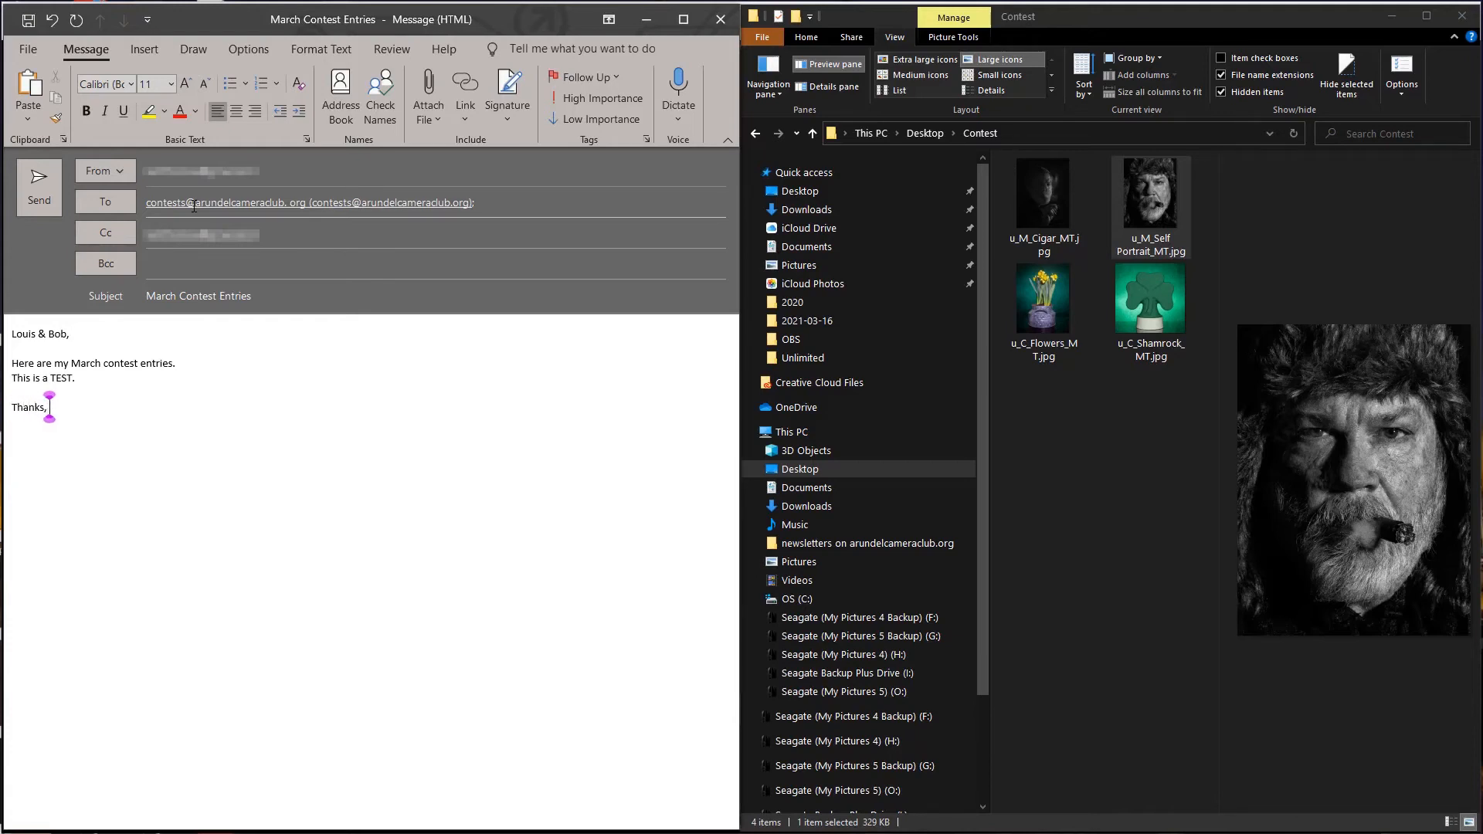
type(" Mike")
key("Left")
key("Left")
key("BackSpace")
type("i")
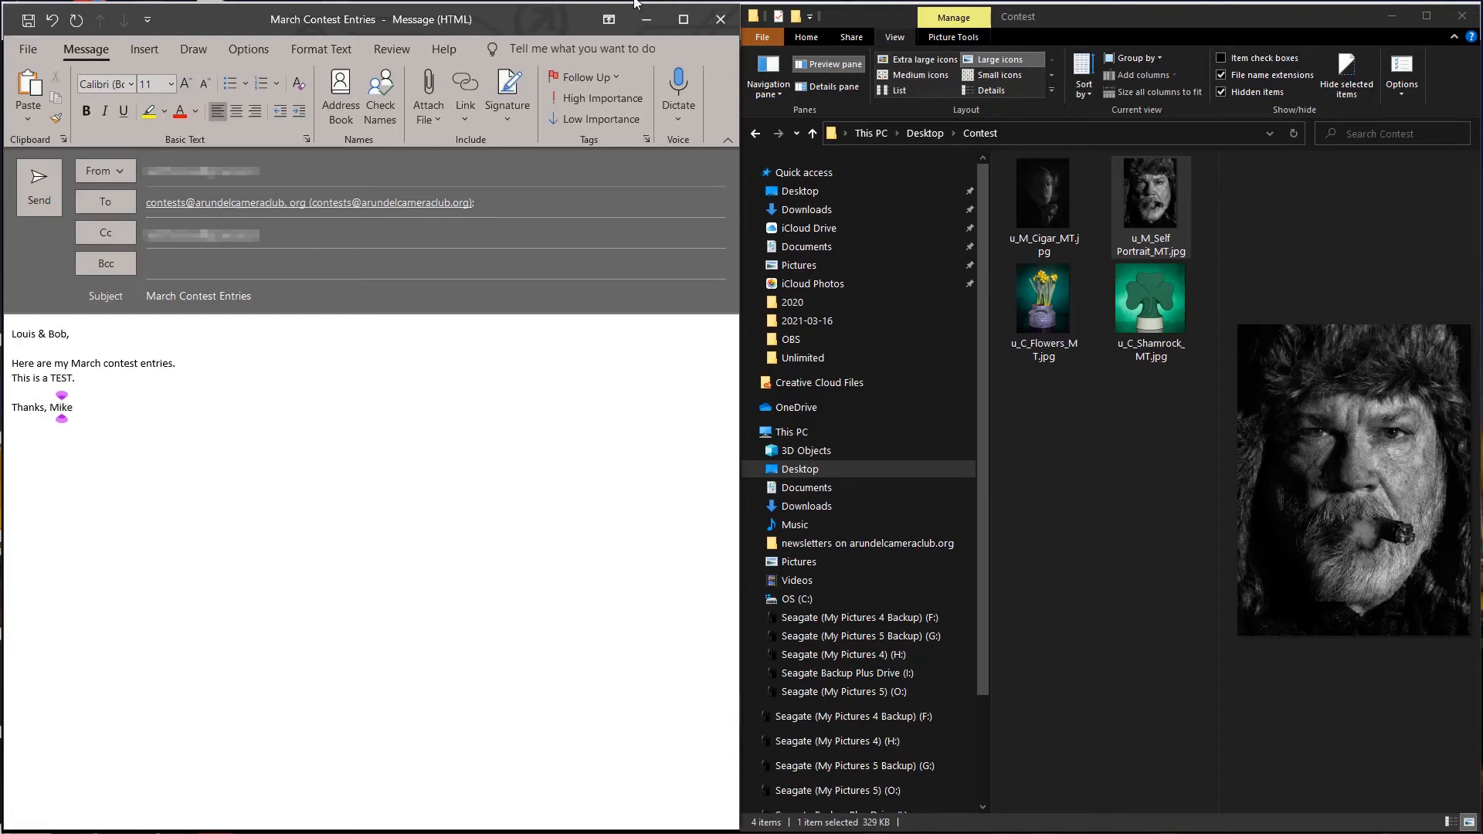
Step: Attach all four JPEGs from the Contest folder to the e-mail and check each attachment
left_click(1034, 207)
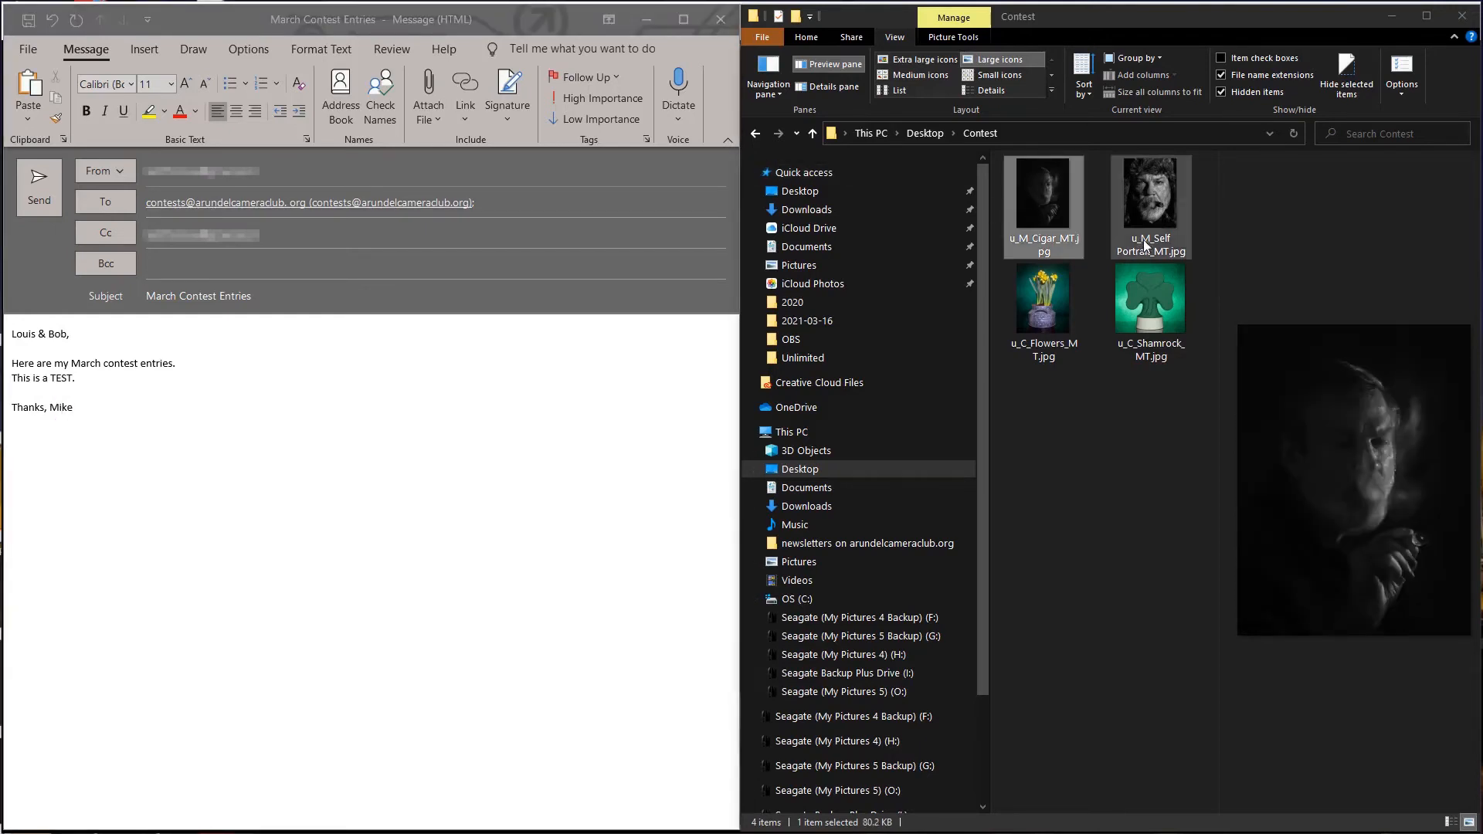
left_click(1153, 290, "shift")
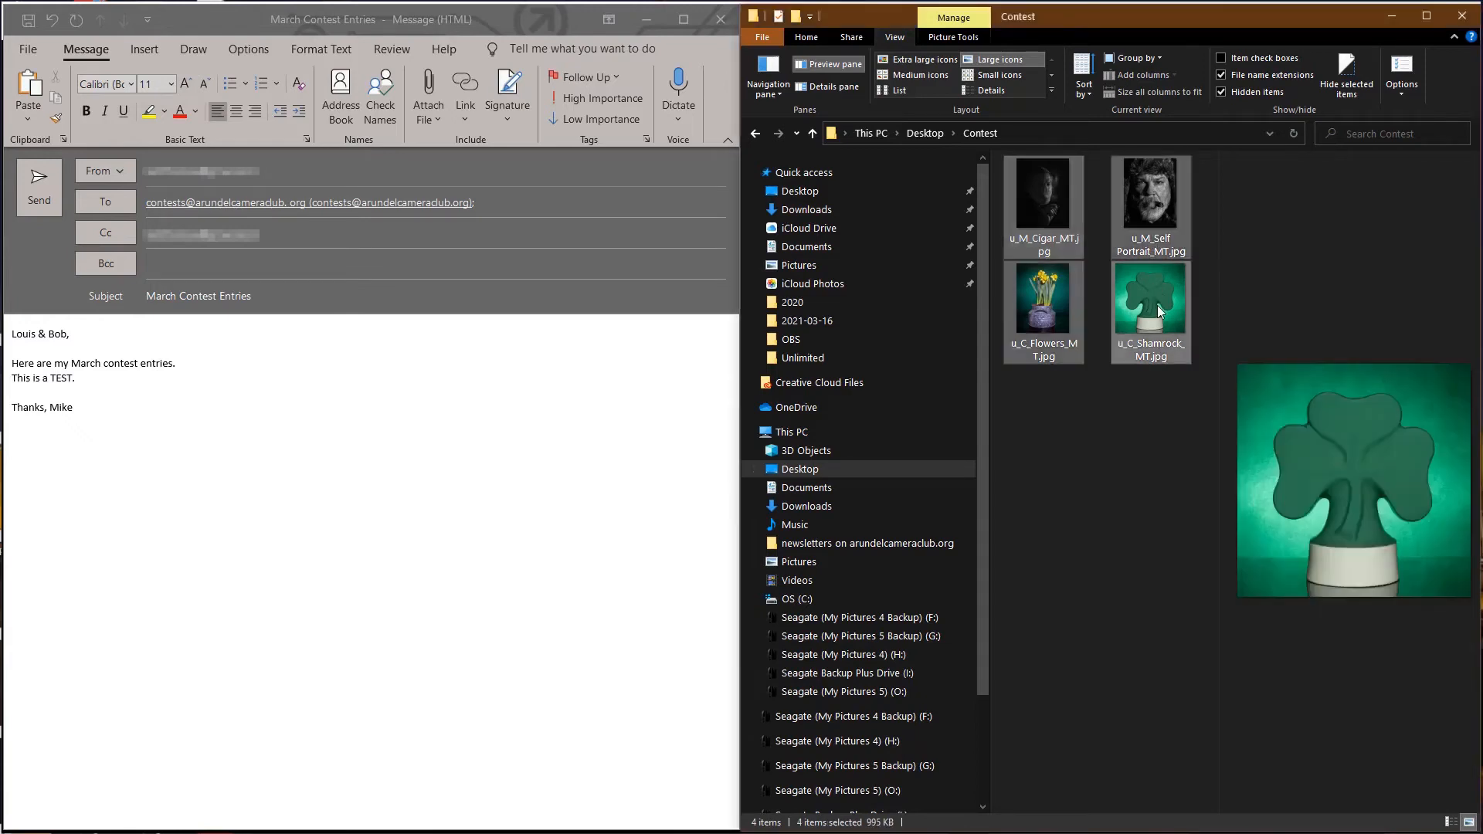
left_click_drag(1153, 291, 345, 497)
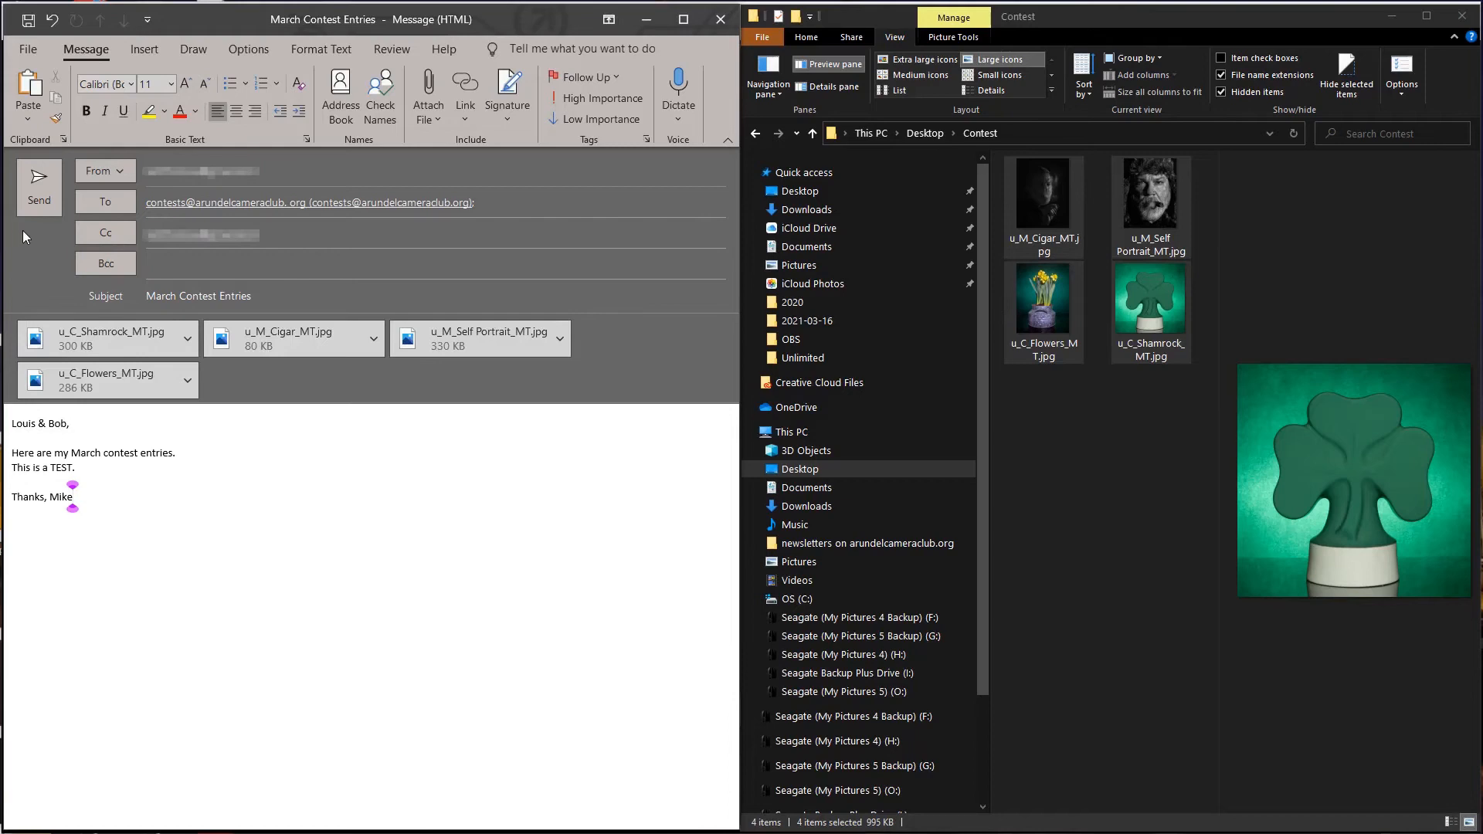
left_click(102, 341)
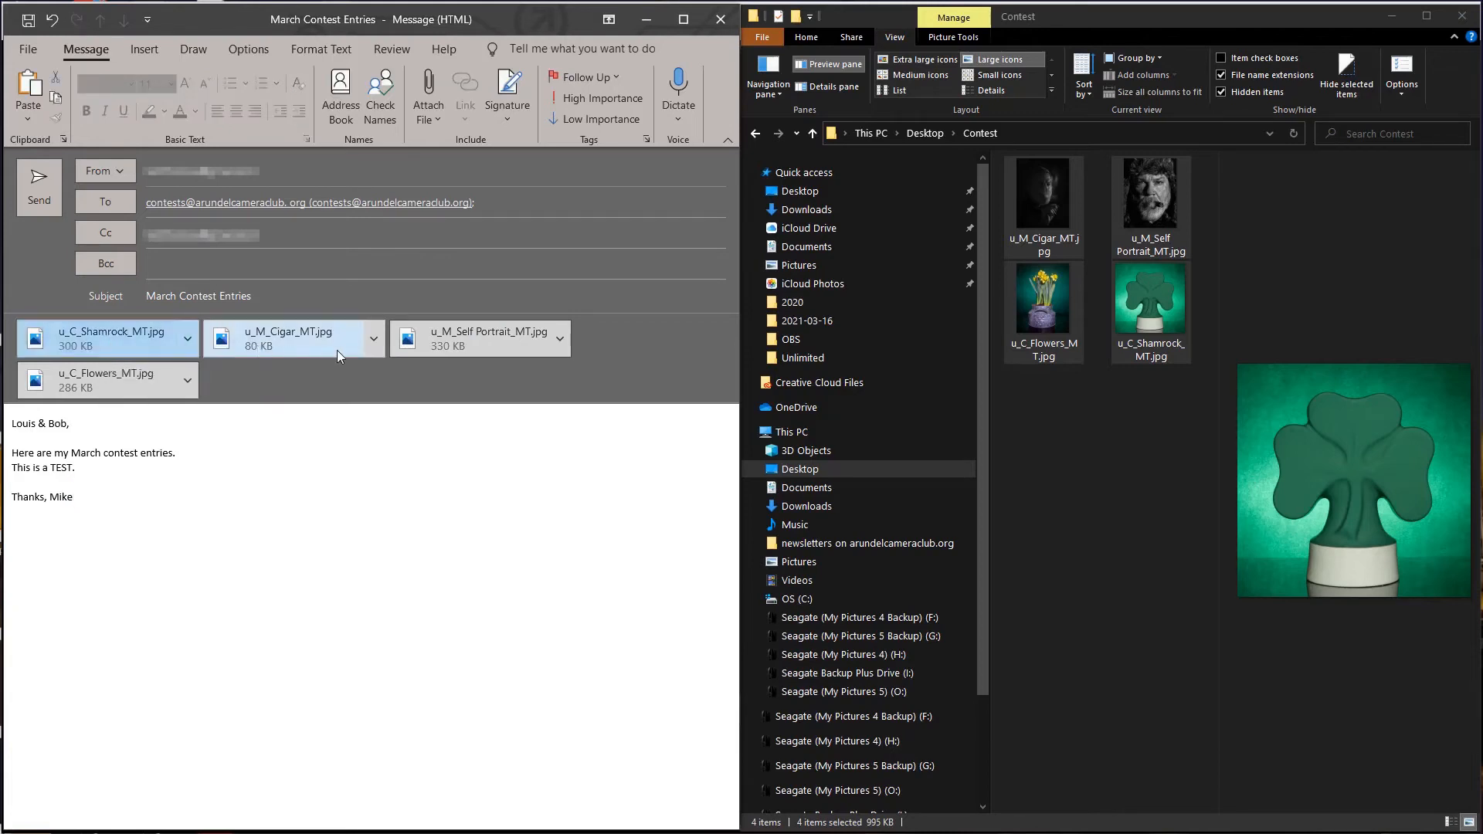
left_click(281, 341)
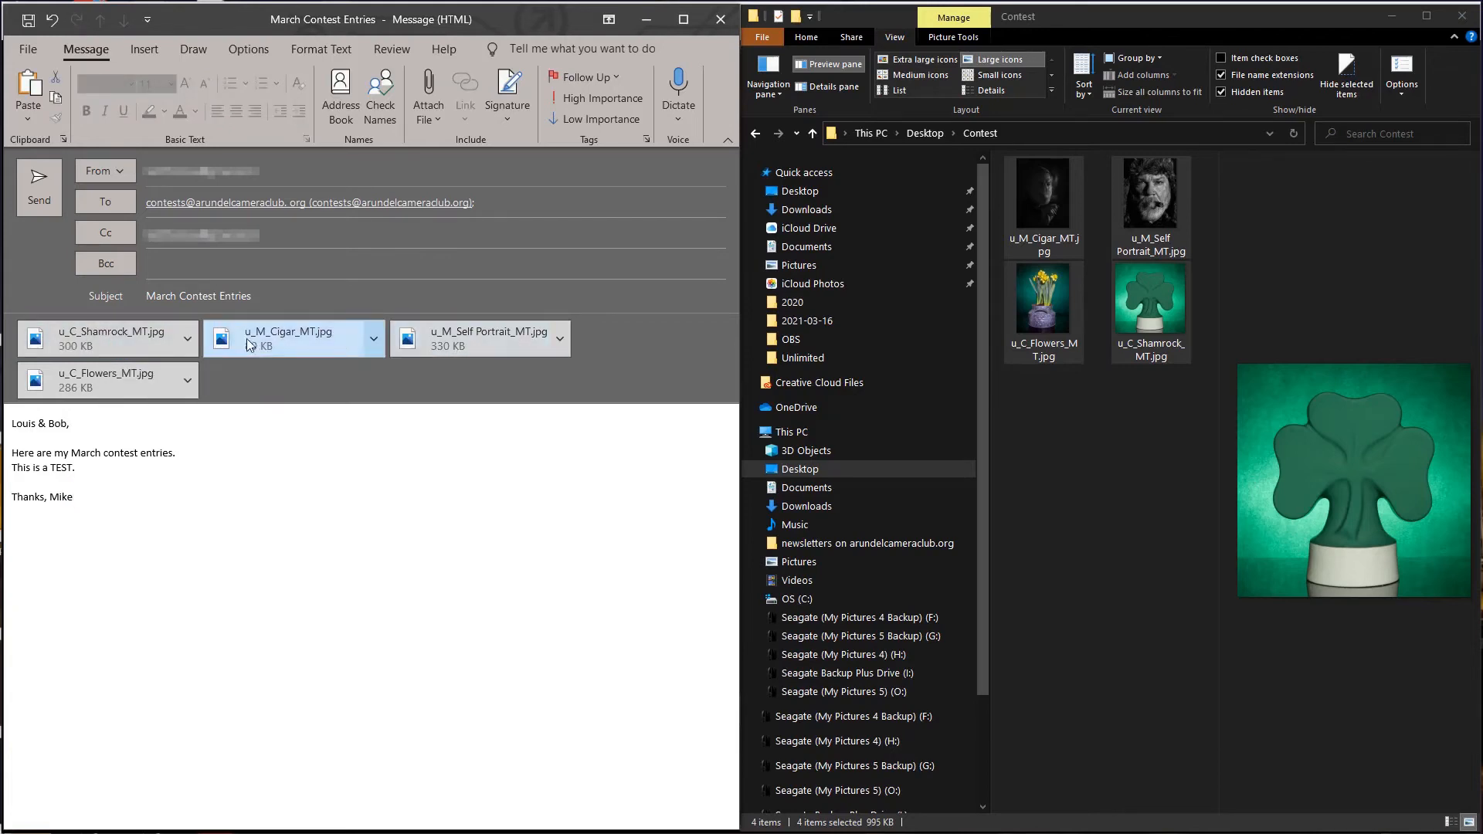
left_click(468, 344)
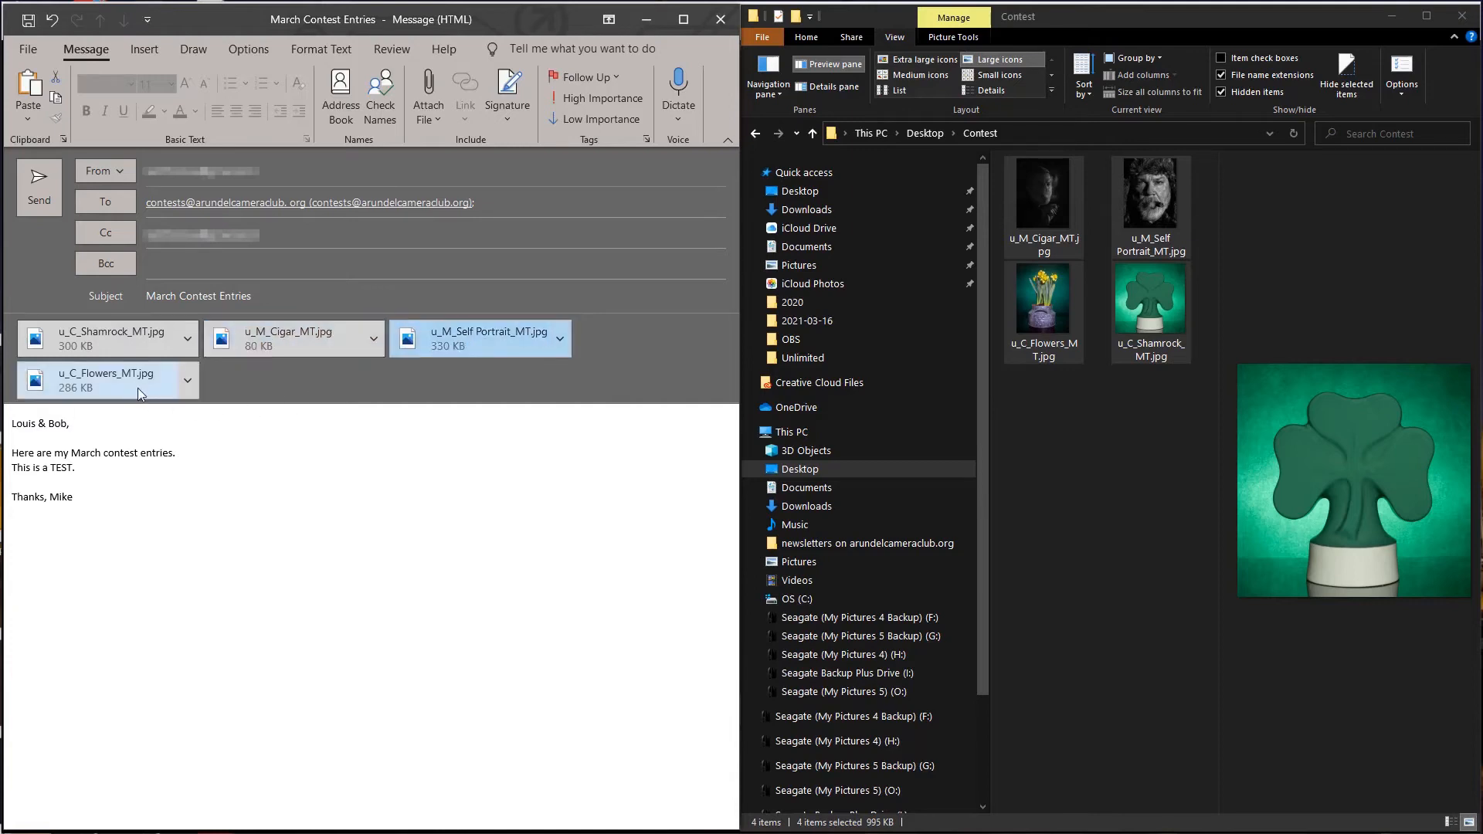
left_click(124, 382, "ctrl")
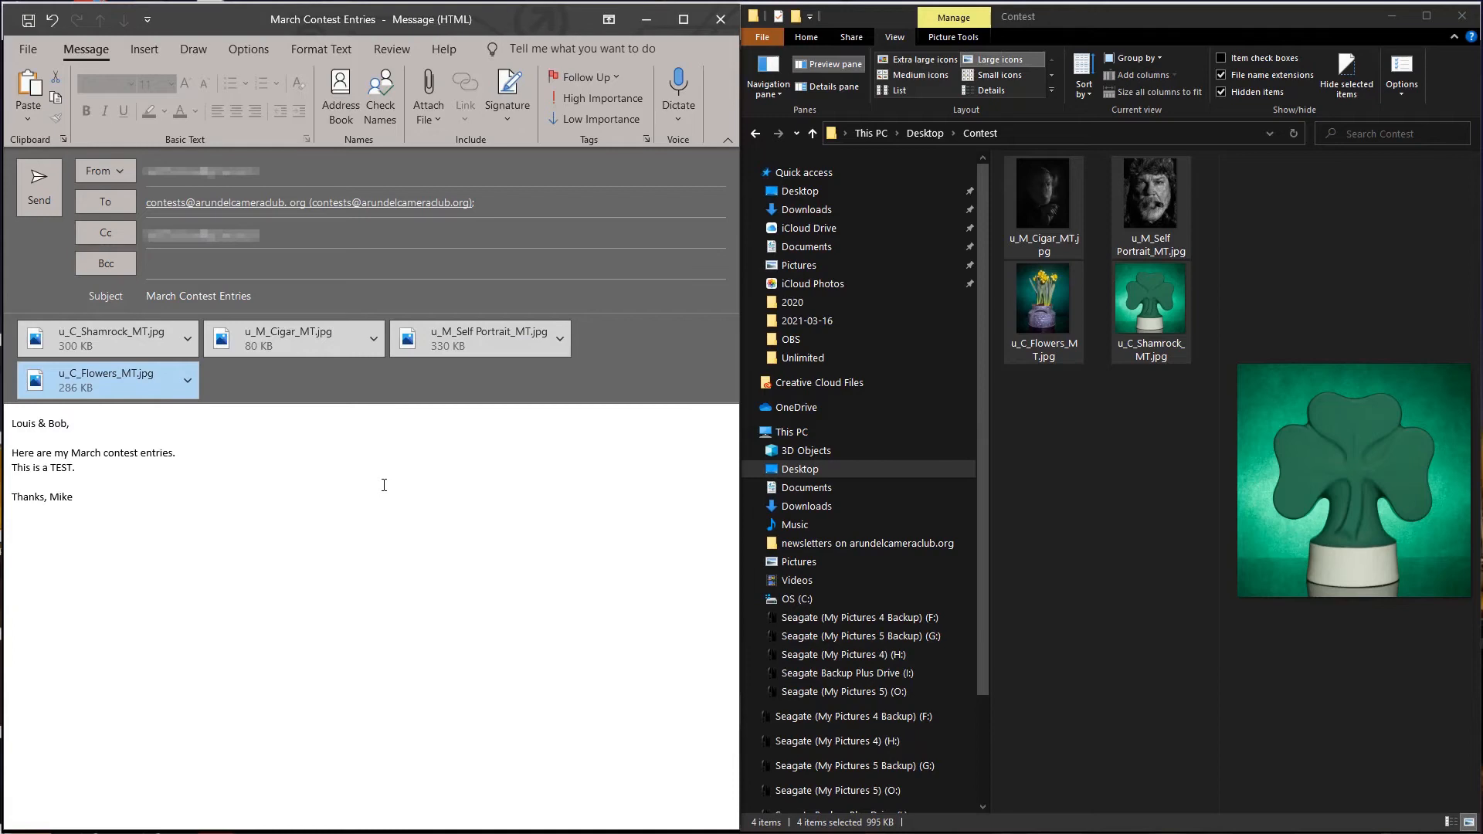
Step: Compress the four JPEGs in the Contest folder into one zipped folder, keeping its default name
left_click(1086, 522)
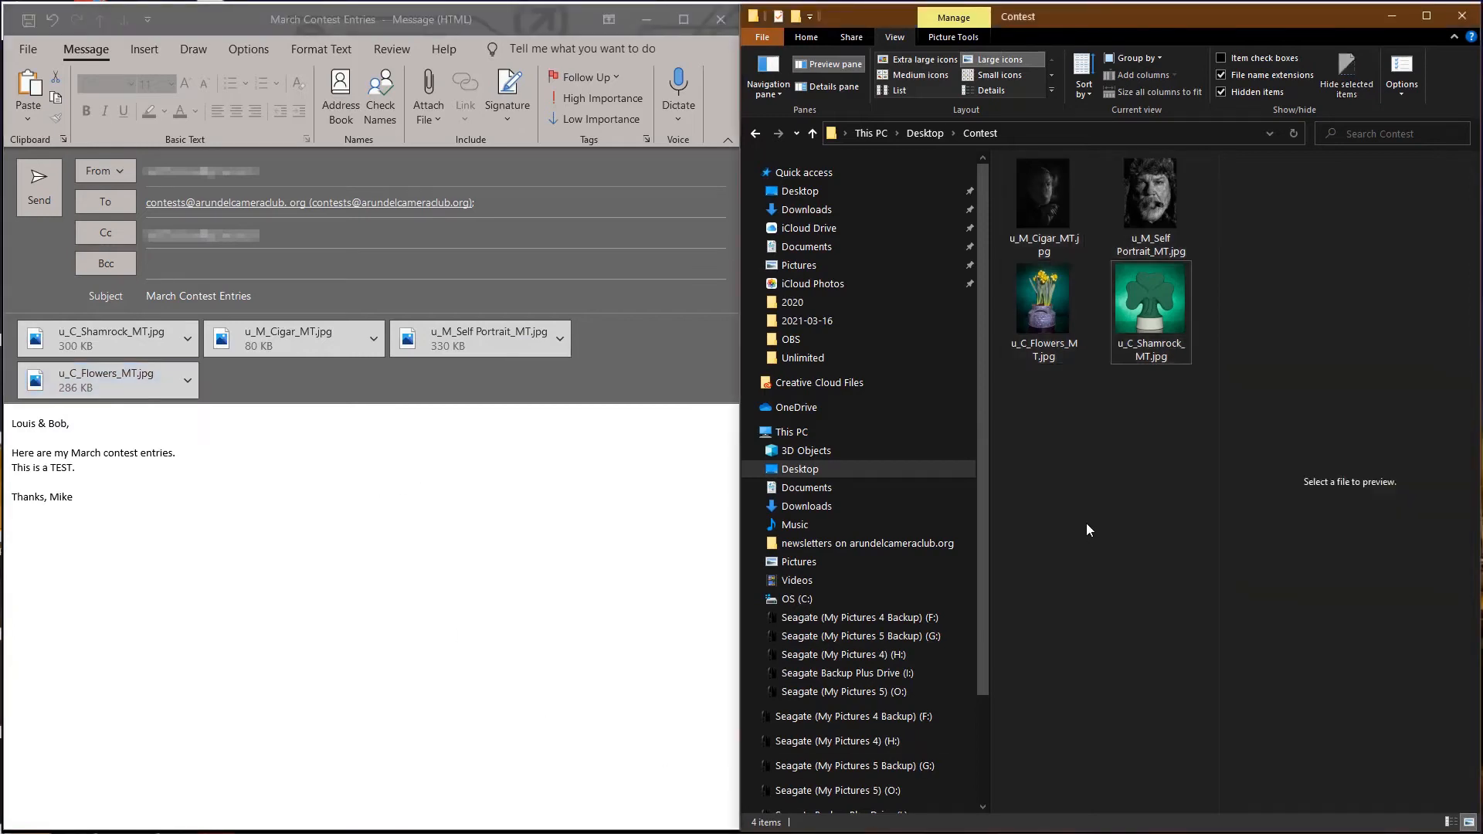
left_click(1068, 216)
left_click(1133, 293, "shift")
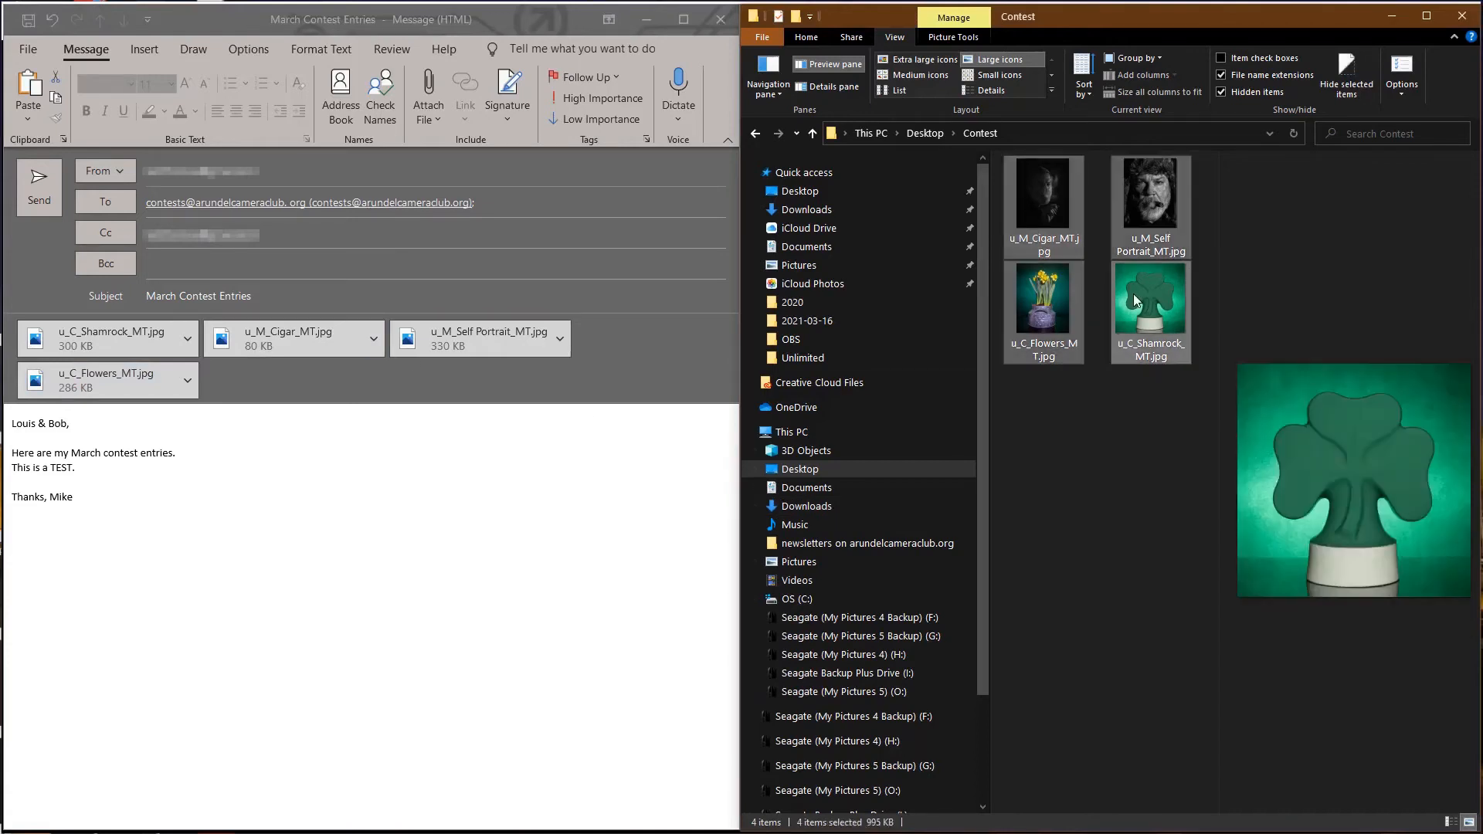
right_click(1132, 293)
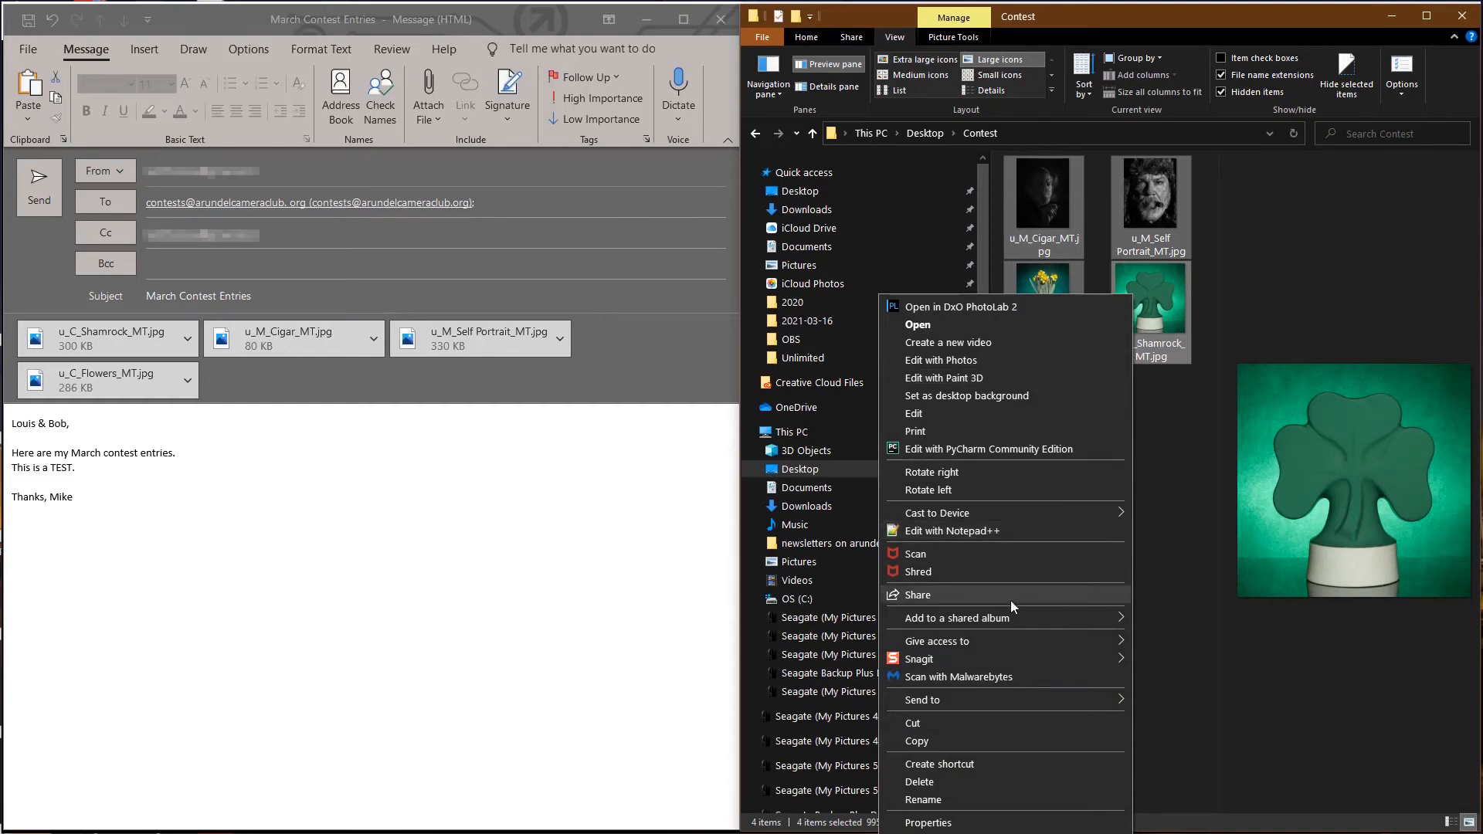
mouse_move(1048, 703)
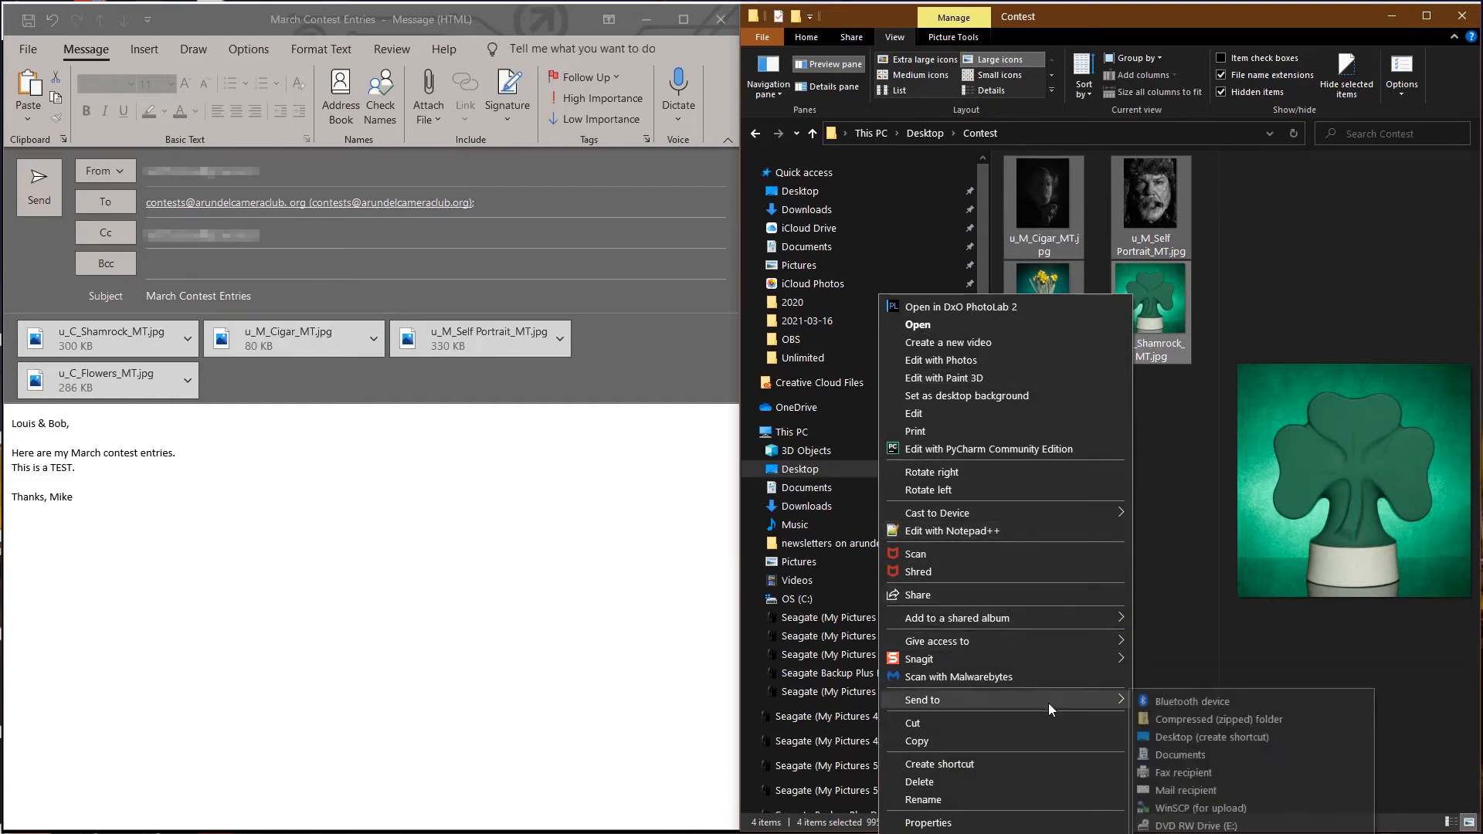
left_click(1202, 720)
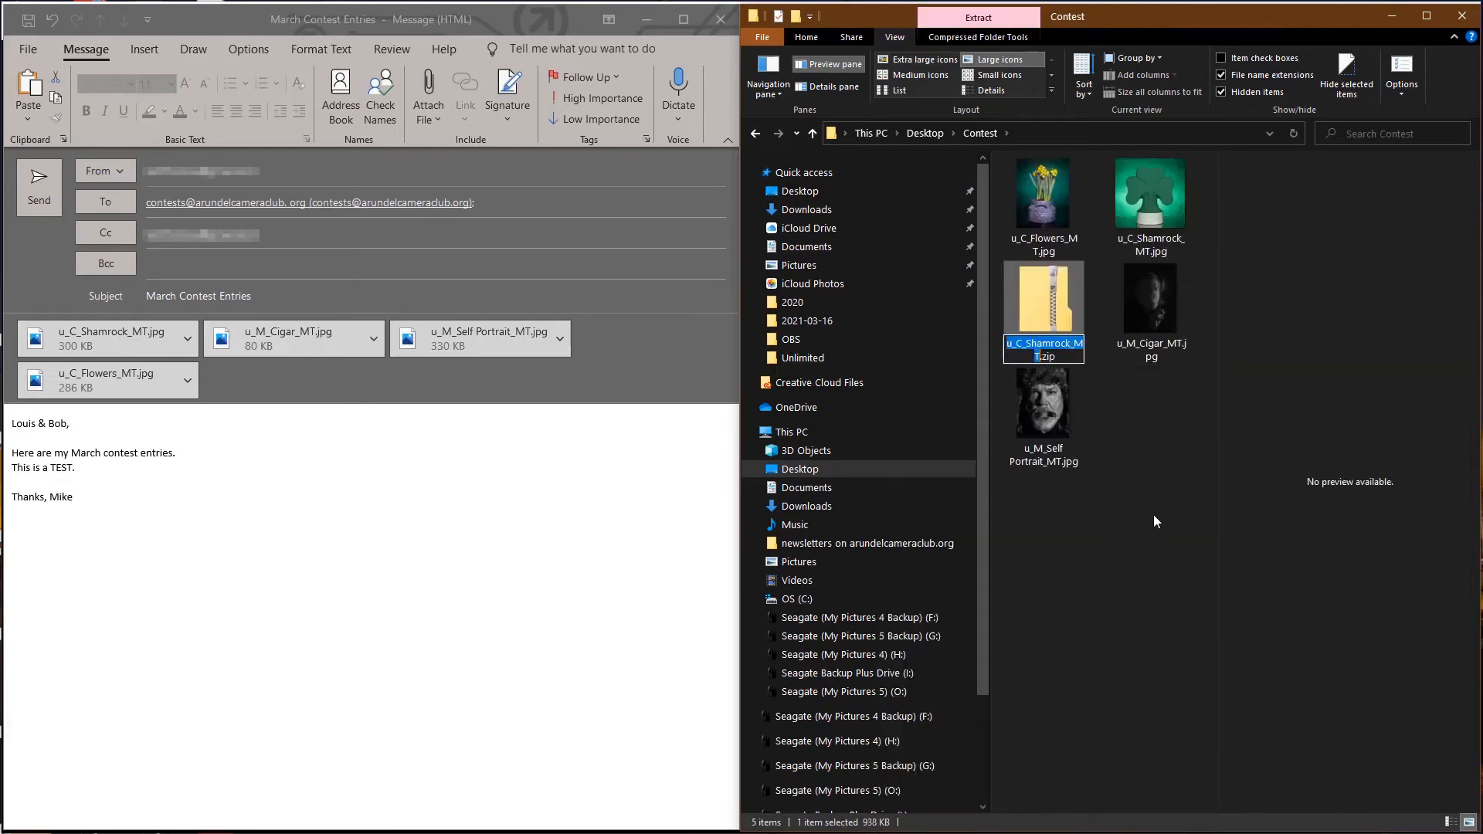
type("Mar")
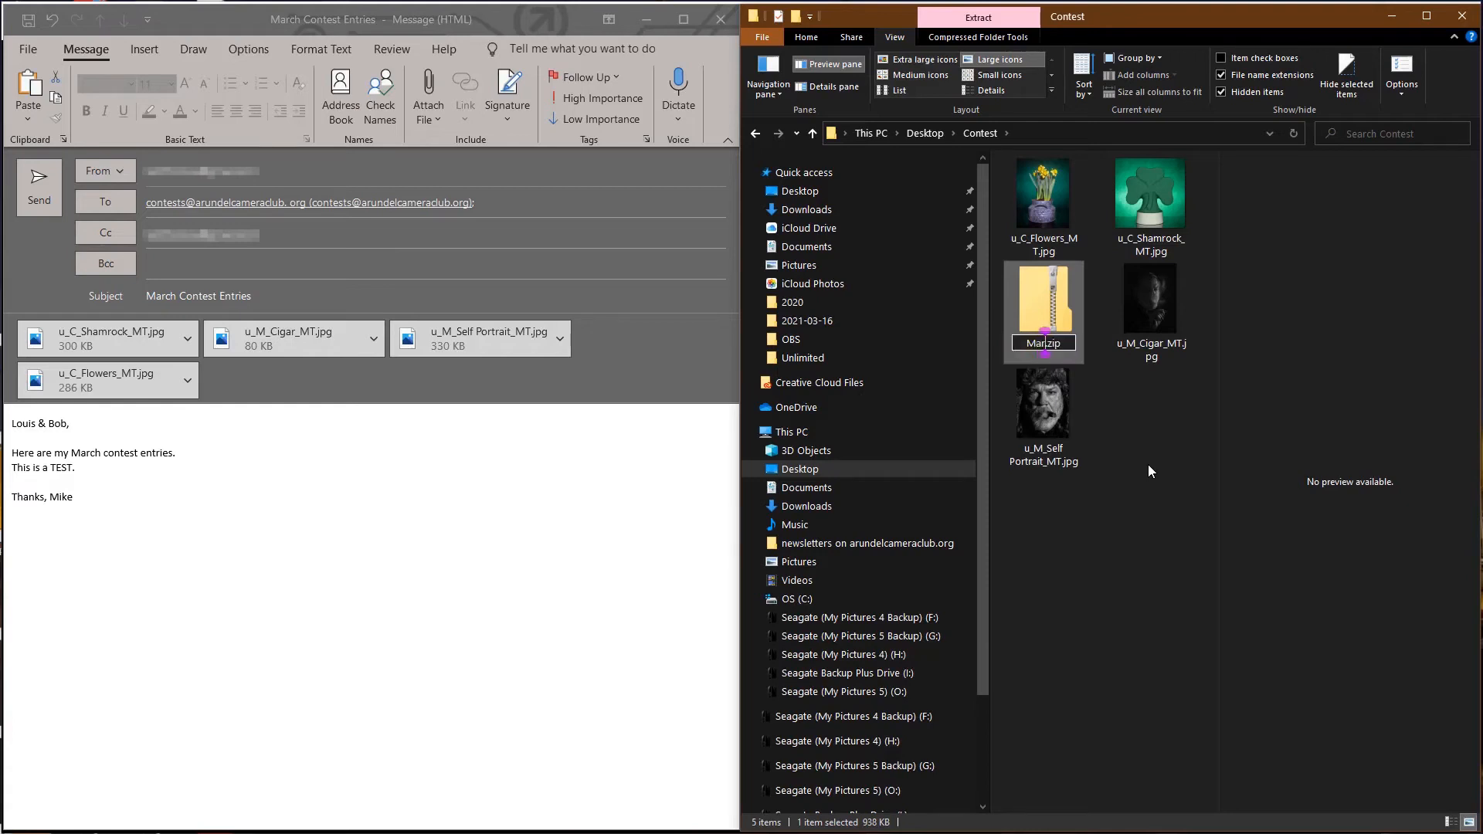
key("Escape")
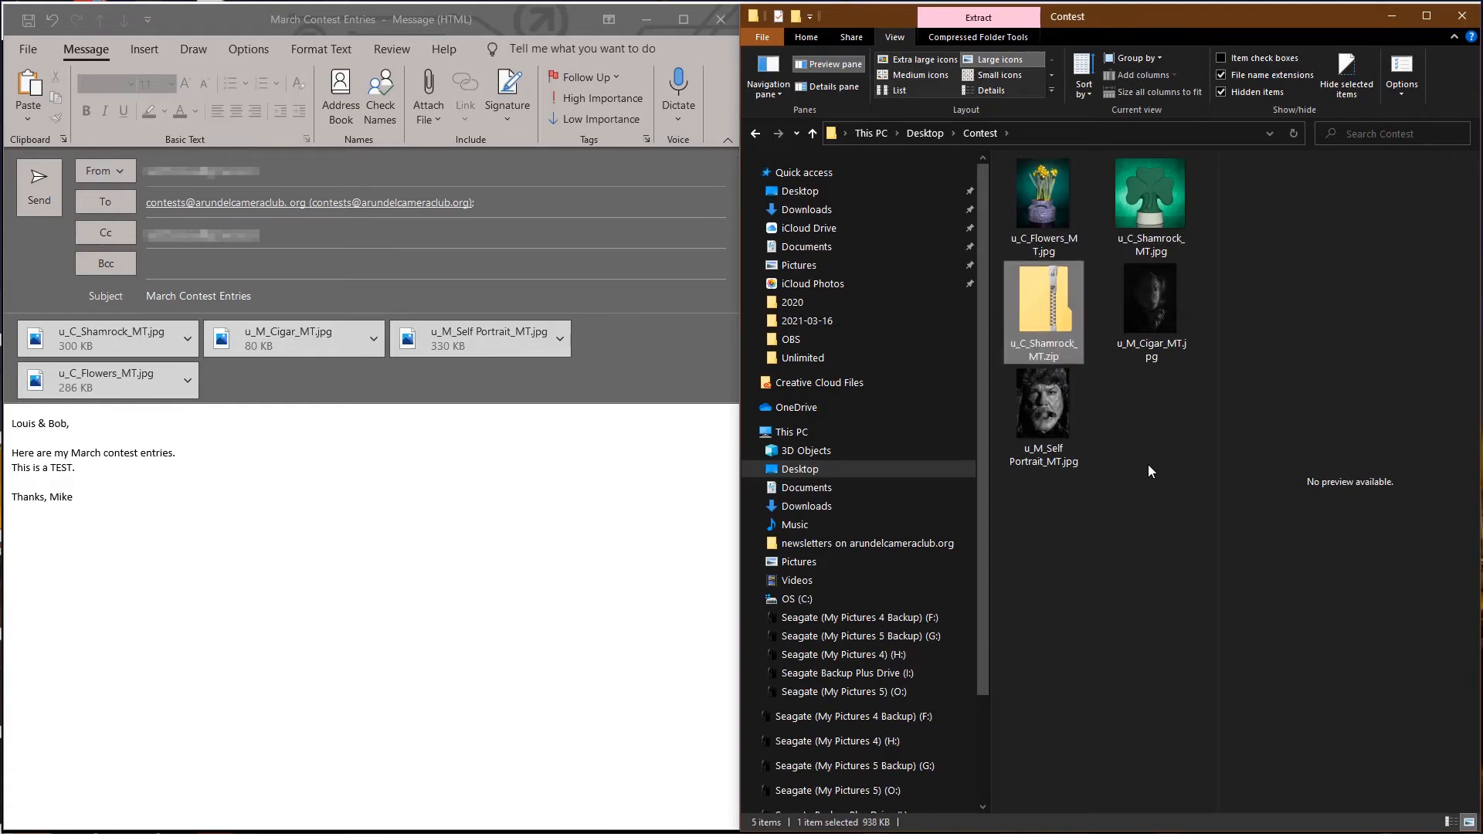
Step: Examine the contents of u_C_Shamrock_MT.zip and compare them with the loose JPEGs in the Contest folder
key("Return")
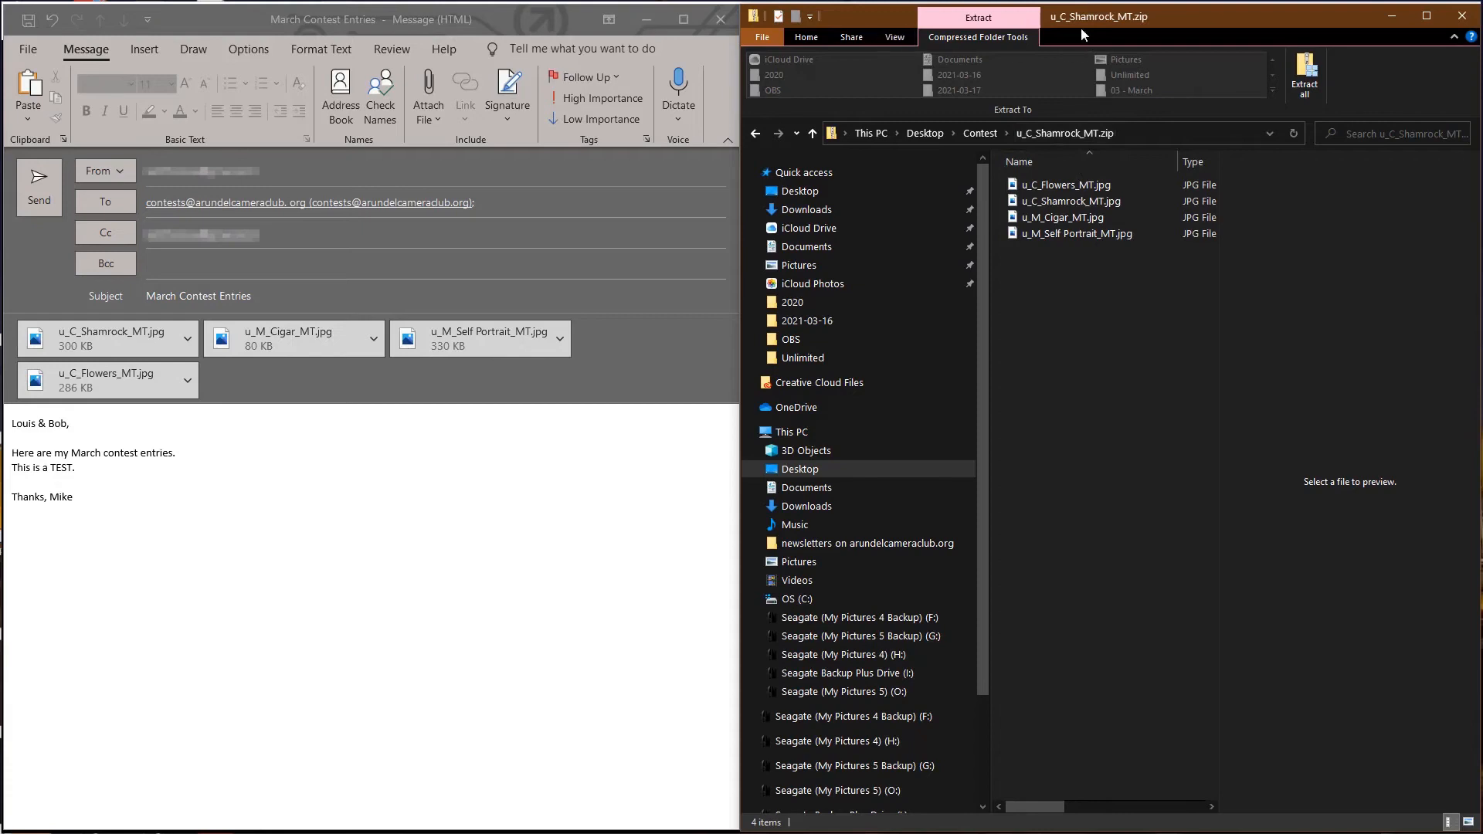
left_click(980, 133)
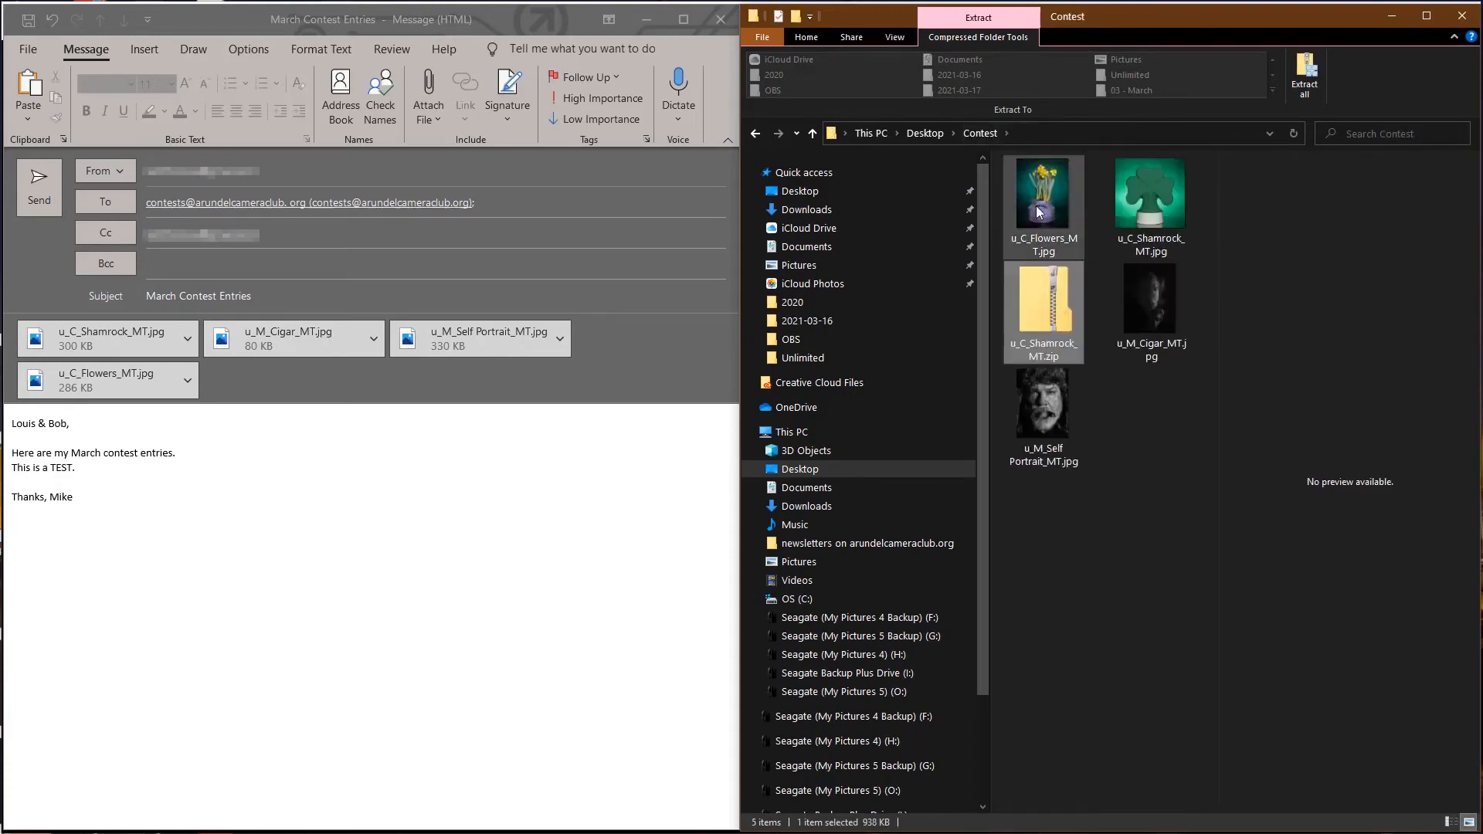
left_click(1035, 205)
left_click(1123, 204)
left_click(1120, 309)
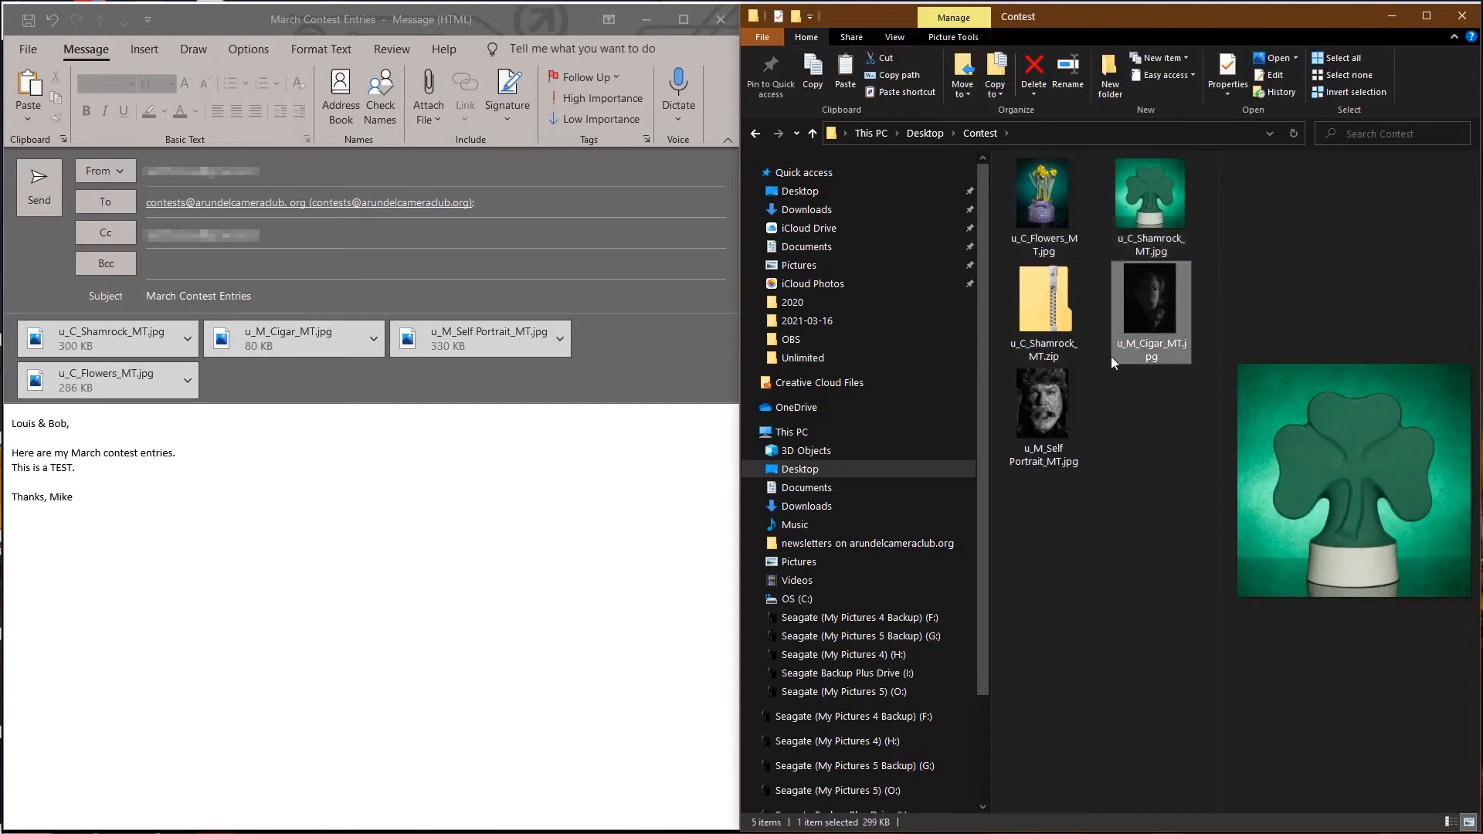
left_click(1042, 410)
left_click(1049, 301)
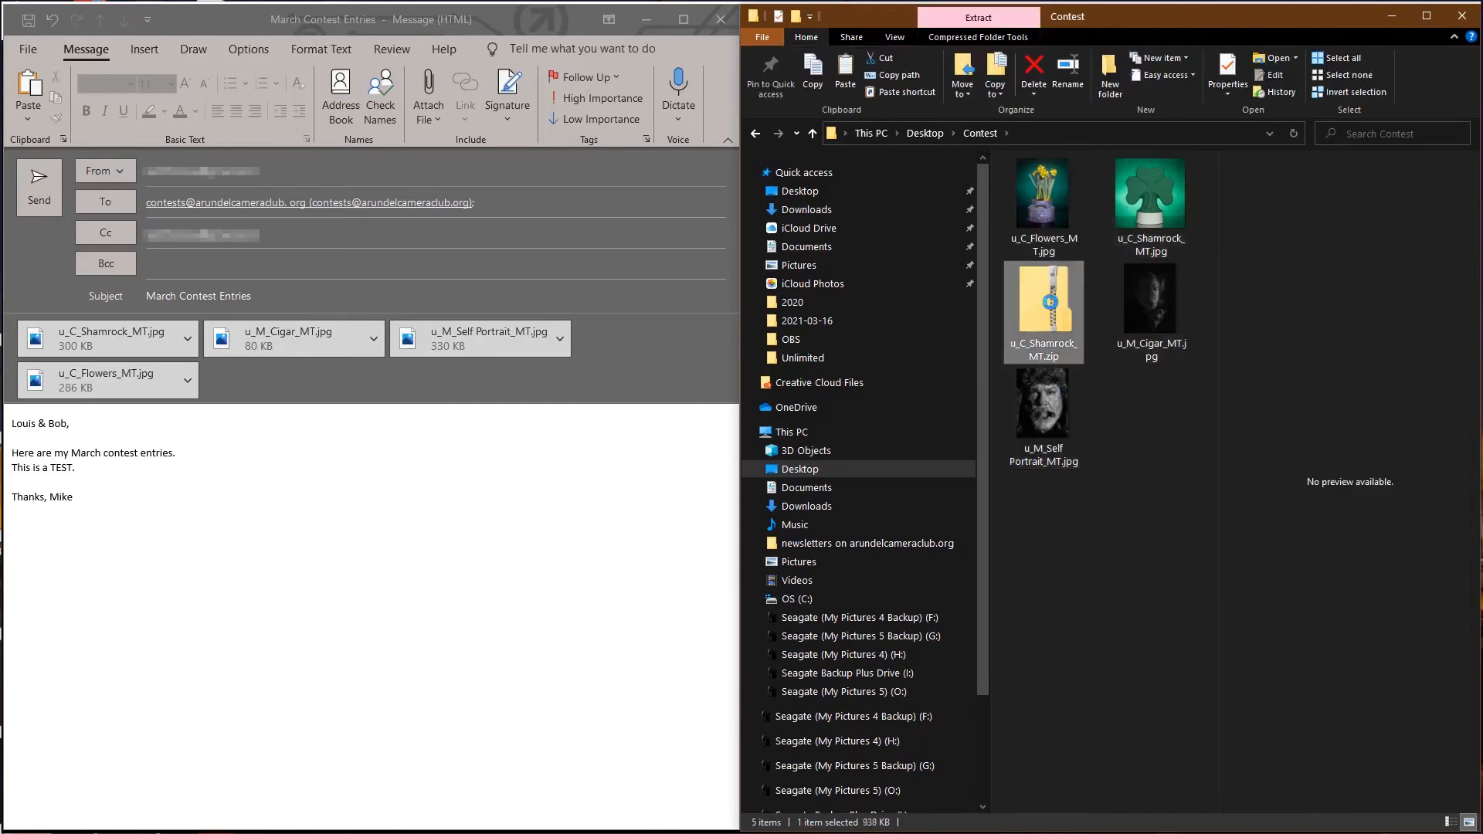
double_click(1050, 303)
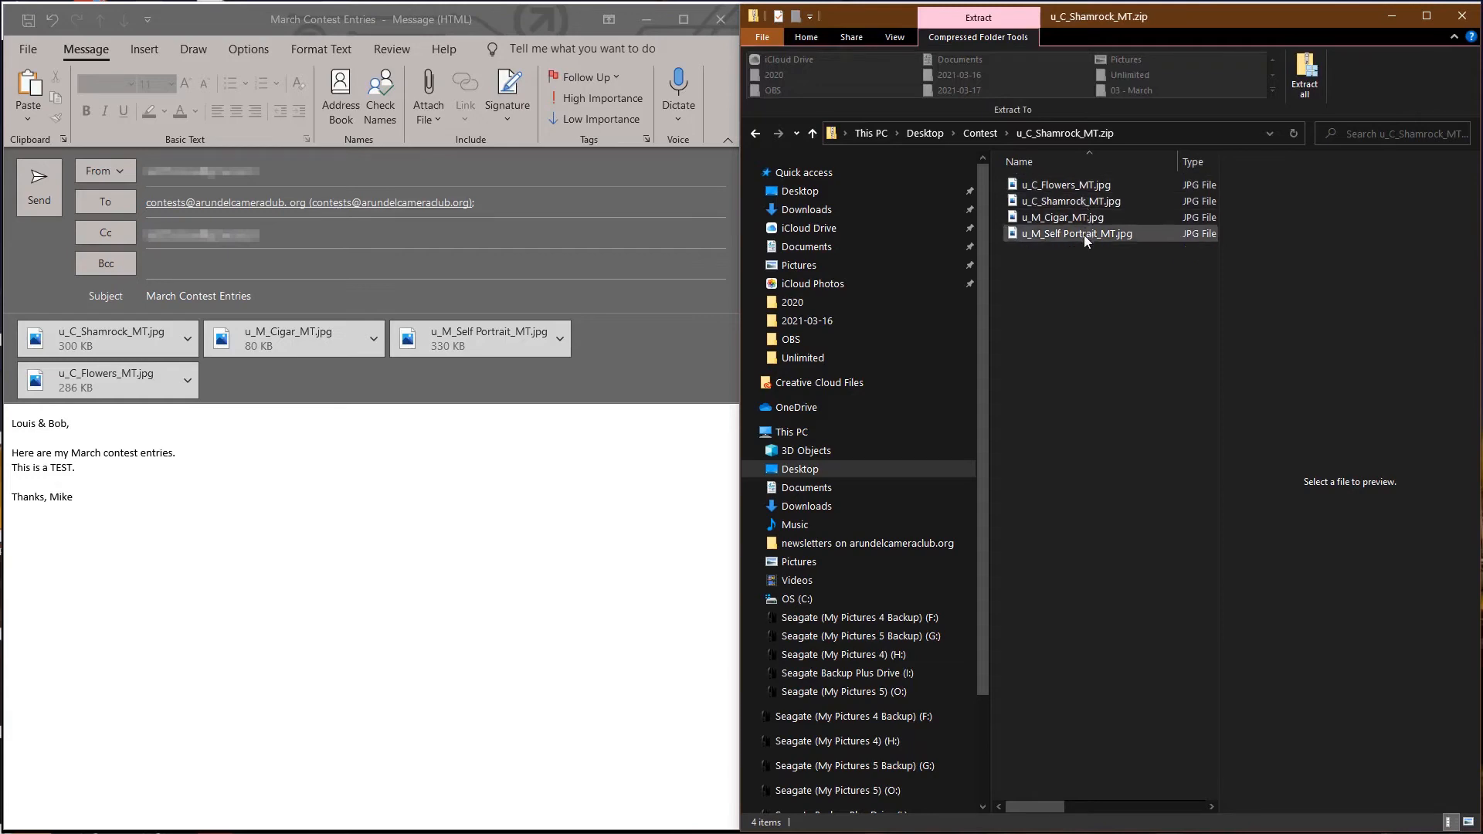
left_click(985, 138)
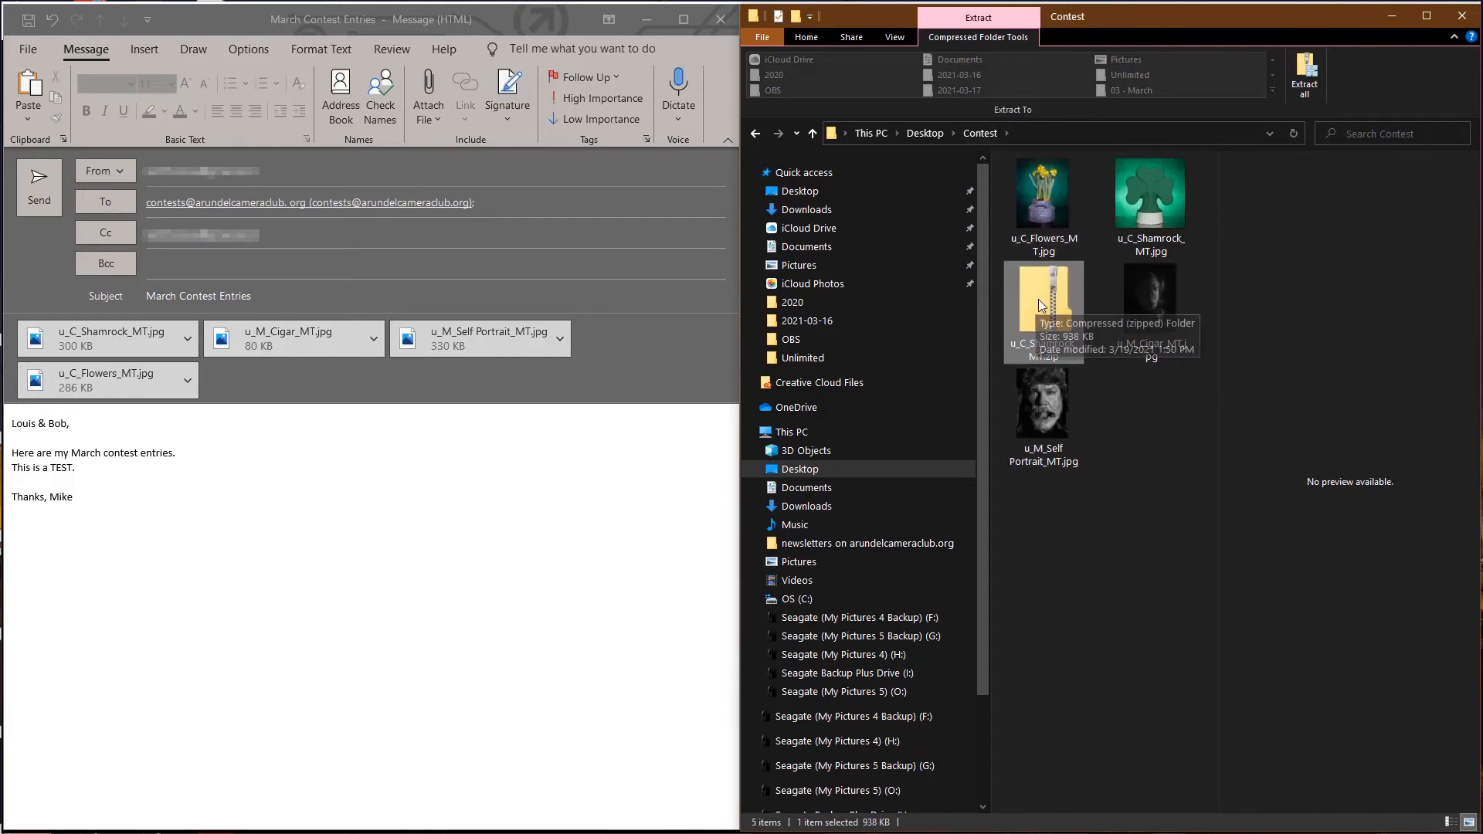
Step: Attach u_C_Shamrock_MT.zip to the March Contest Entries e-mail alongside the four JPEGs
left_click(484, 514)
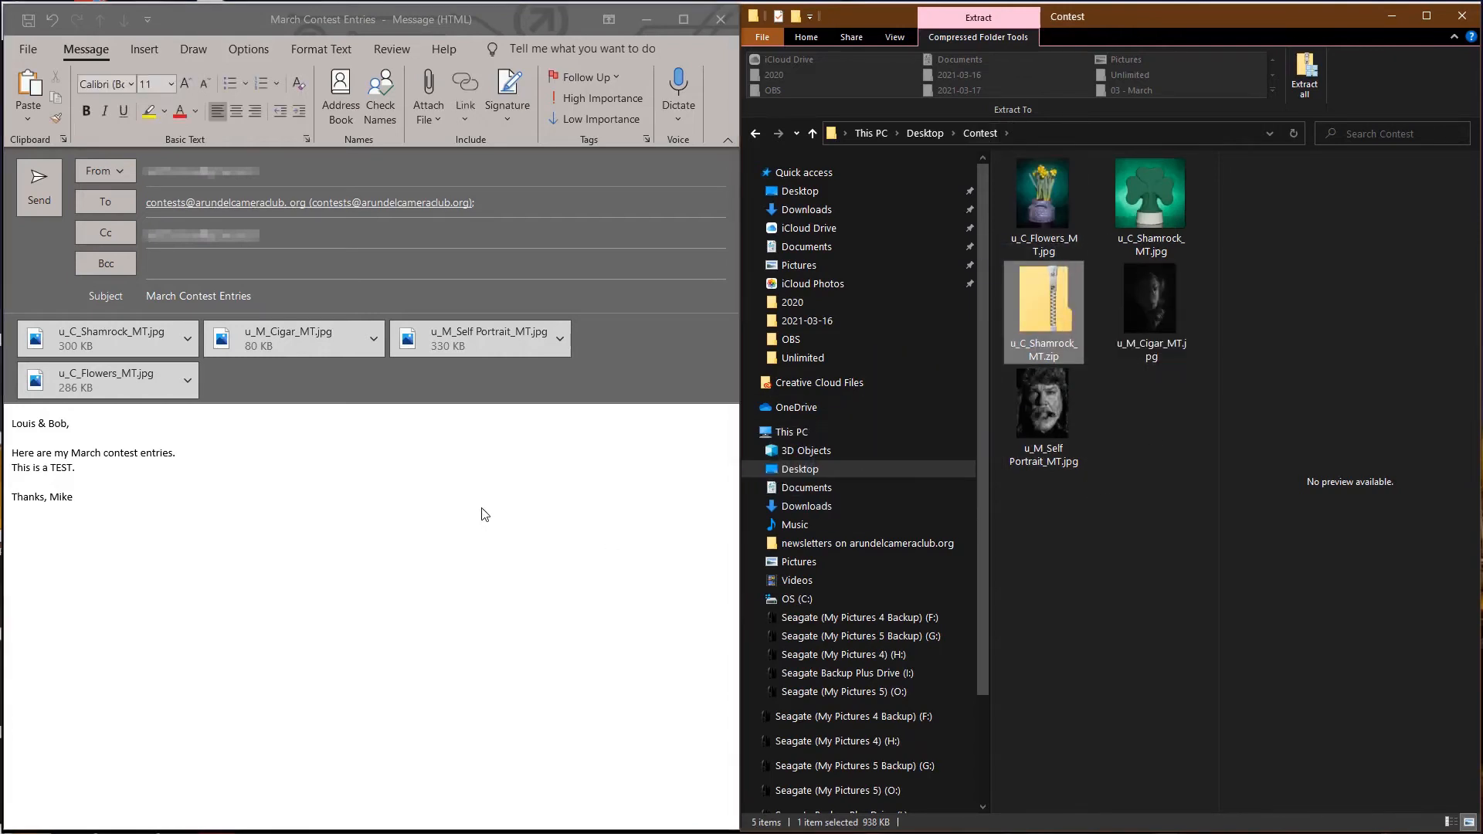
key("ctrl+v")
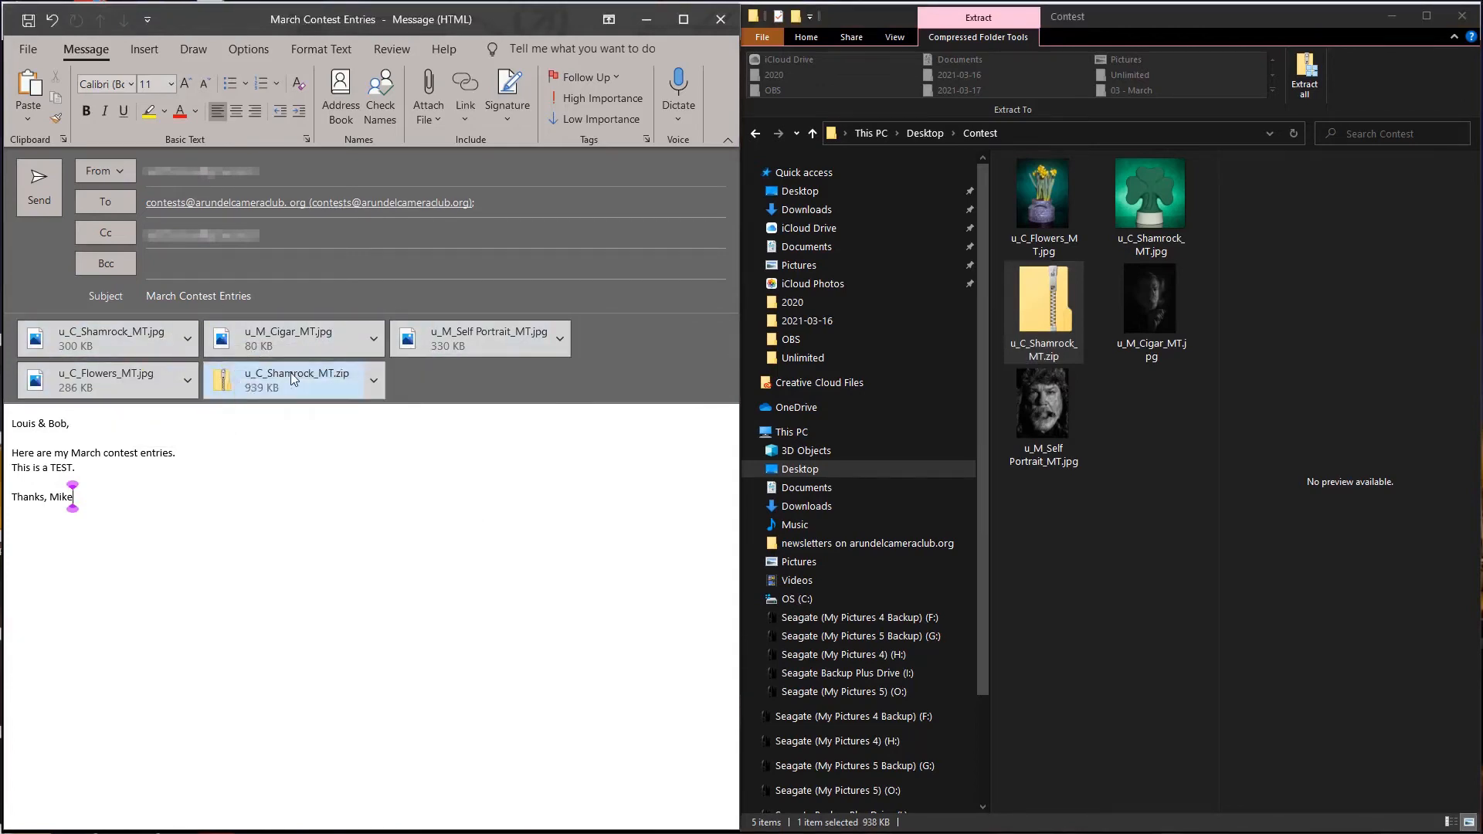
left_click_drag(263, 386, 308, 415)
left_click(434, 387)
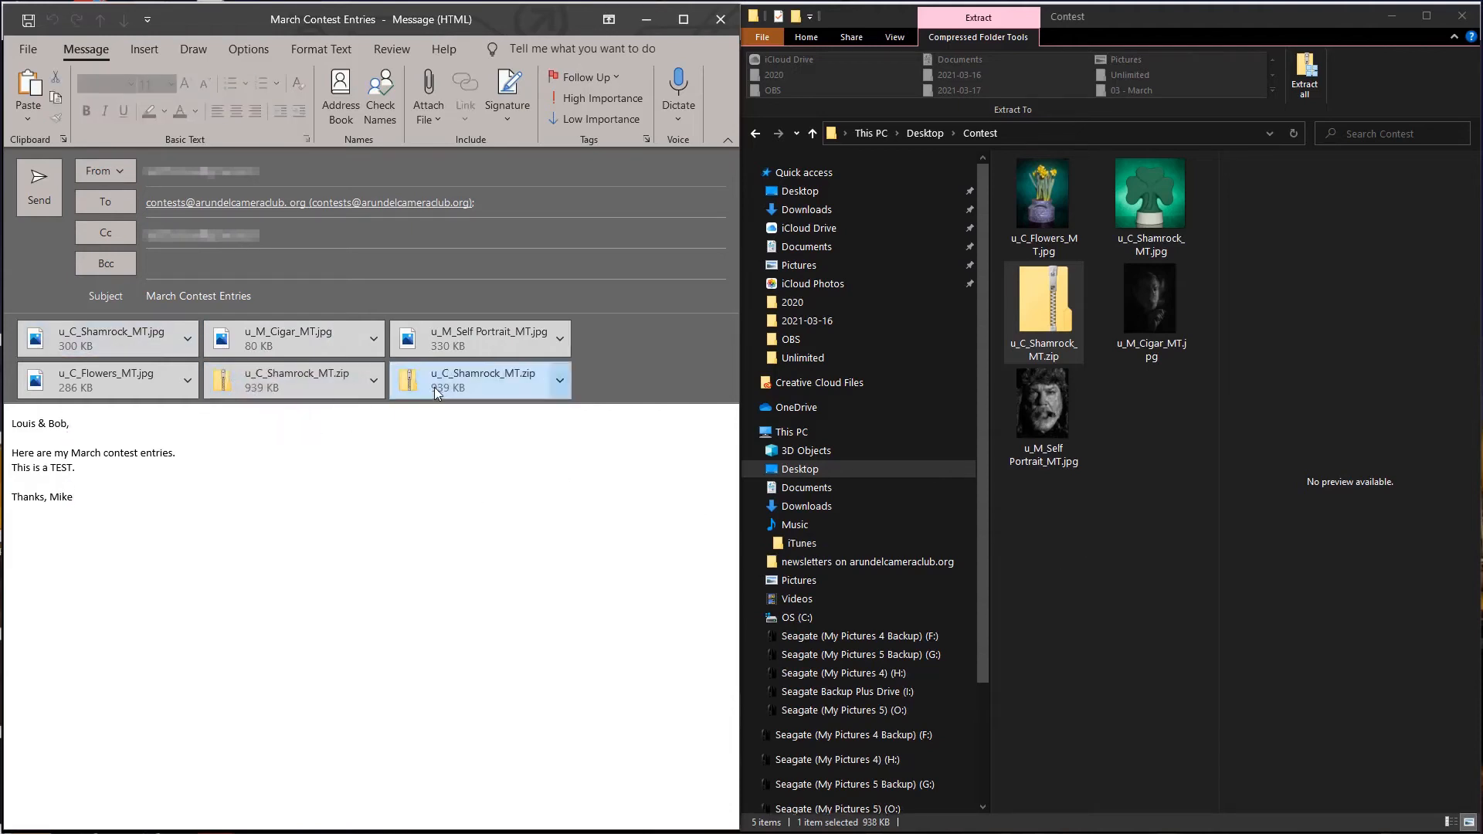
Step: Remove both copies of u_C_Shamrock_MT.zip from the e-mail's attachments, keeping the four JPEGs
key("Delete")
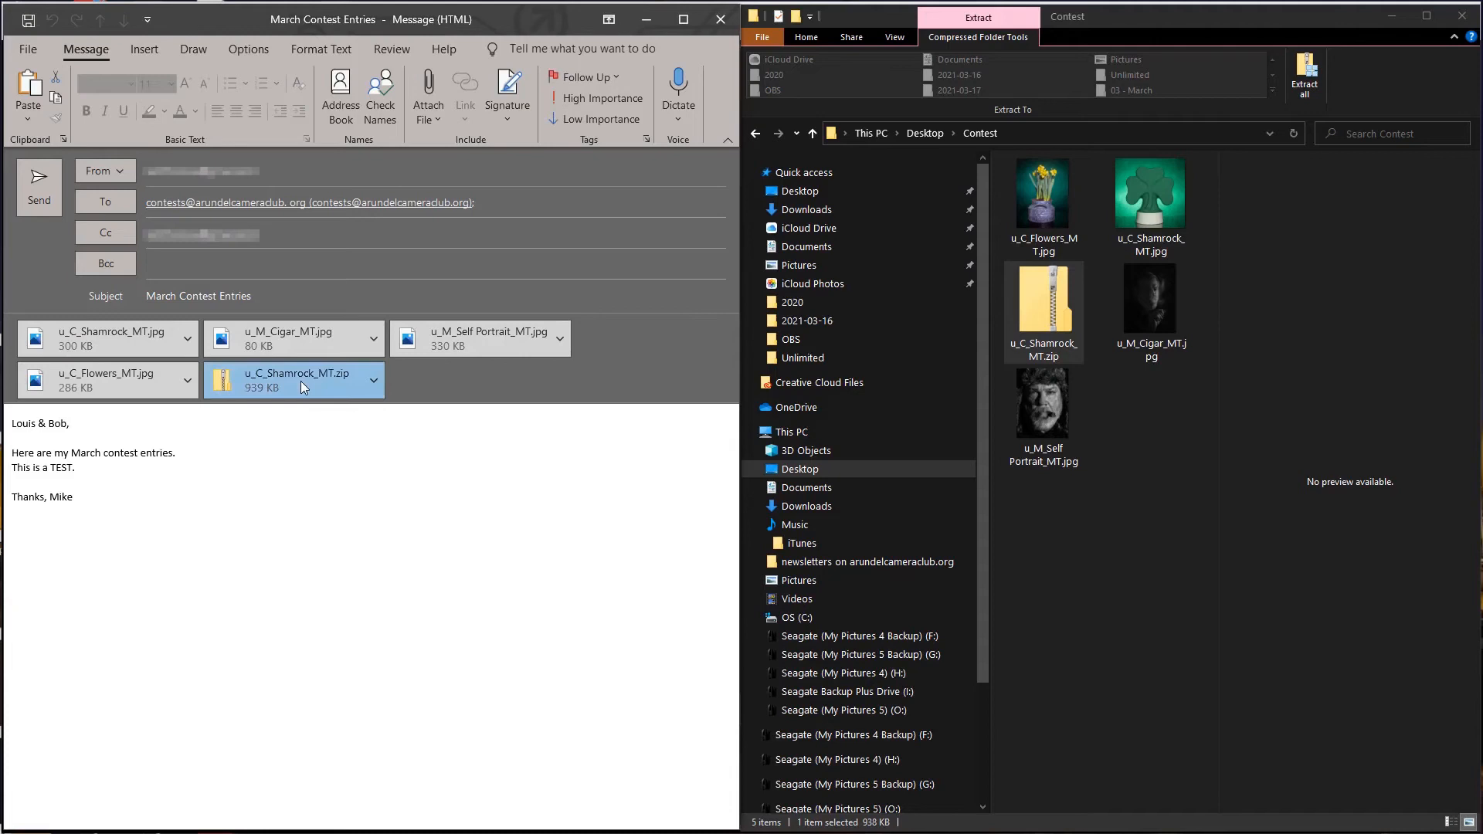
key("Delete")
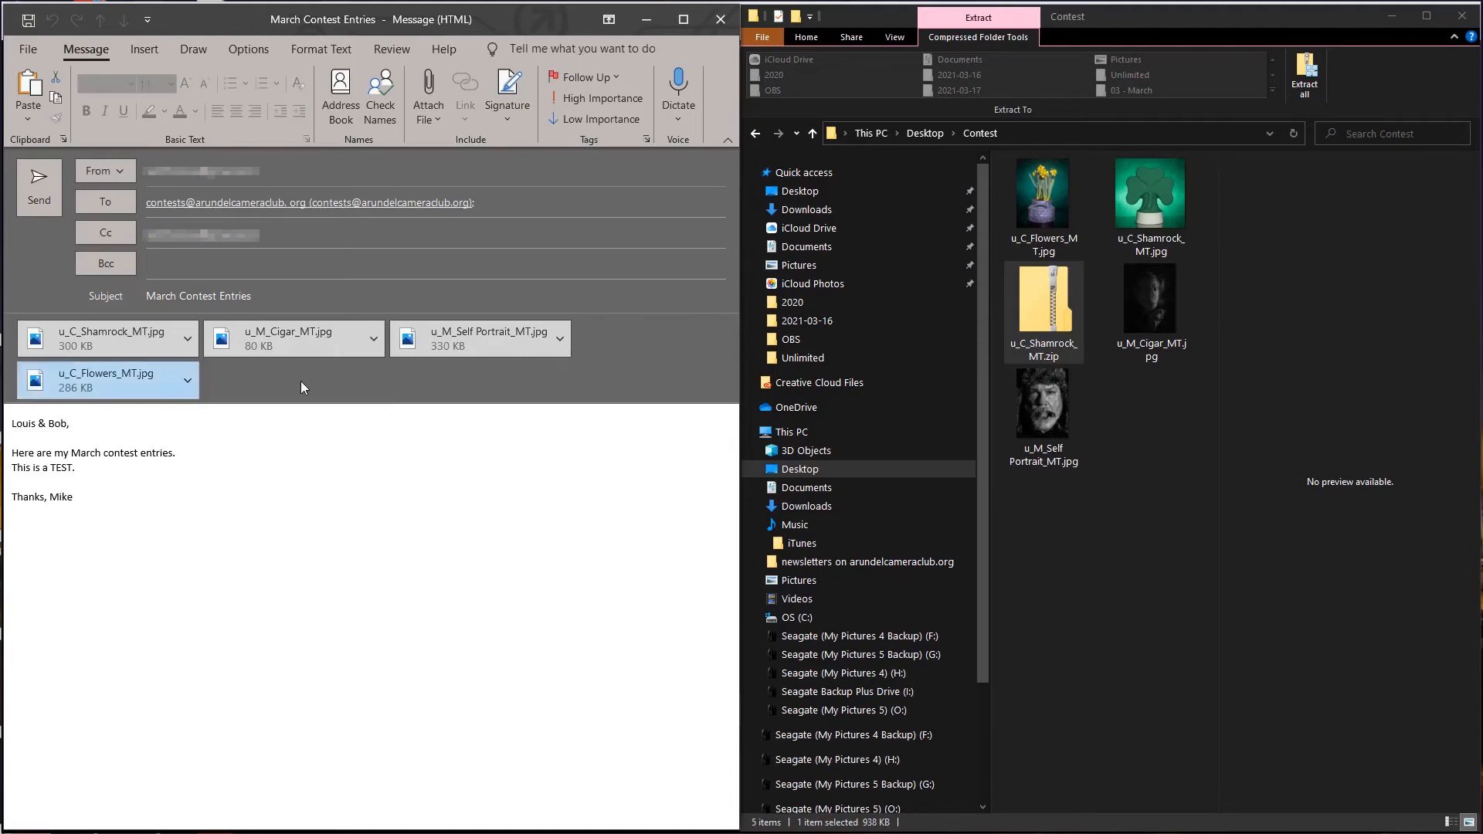
left_click(300, 382)
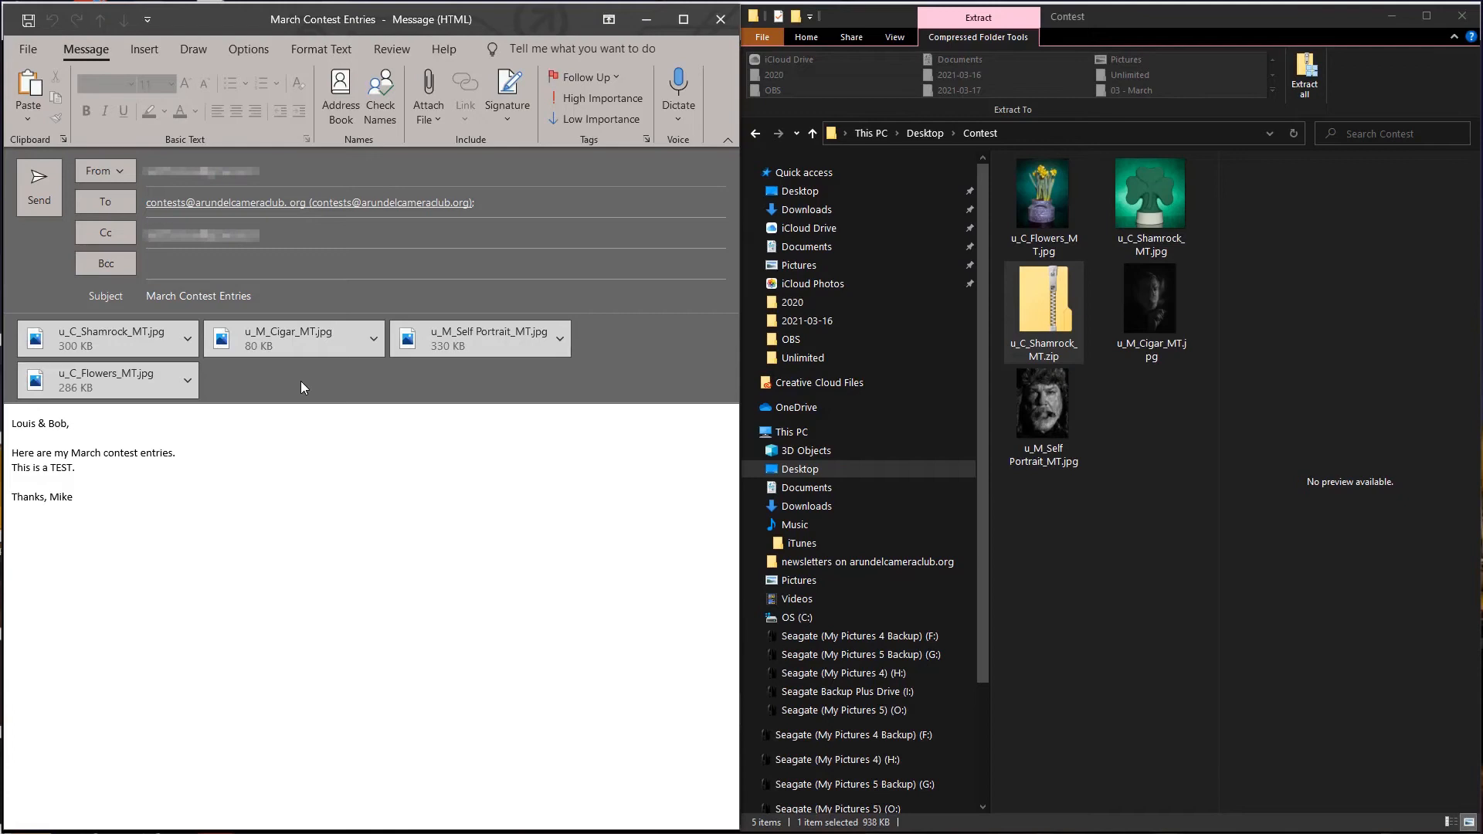
Step: Send the March Contest Entries e-mail with its four JPEG attachments and minimize the Lightroom Classic window
left_click(35, 190)
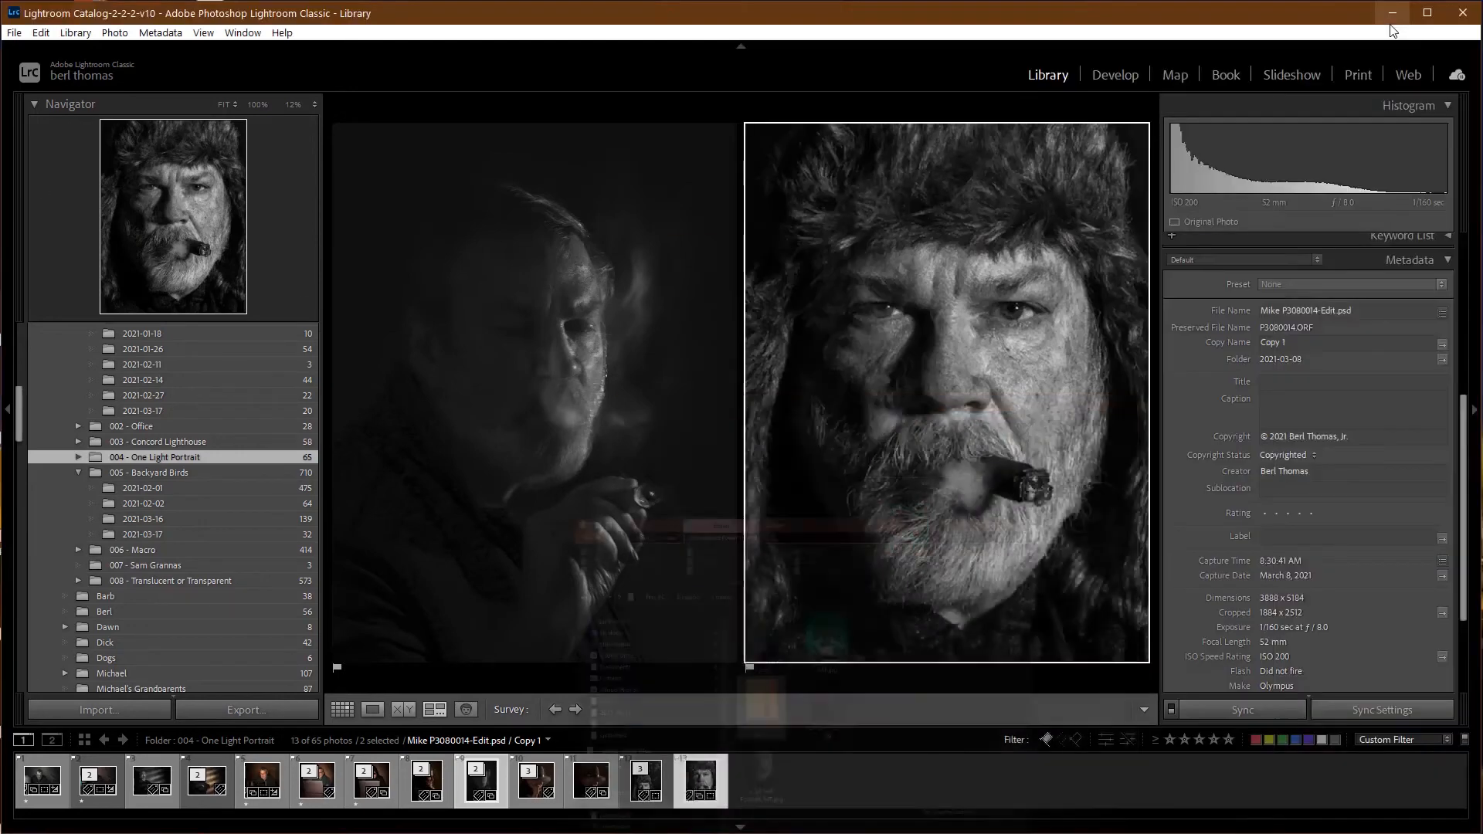
left_click(1391, 16)
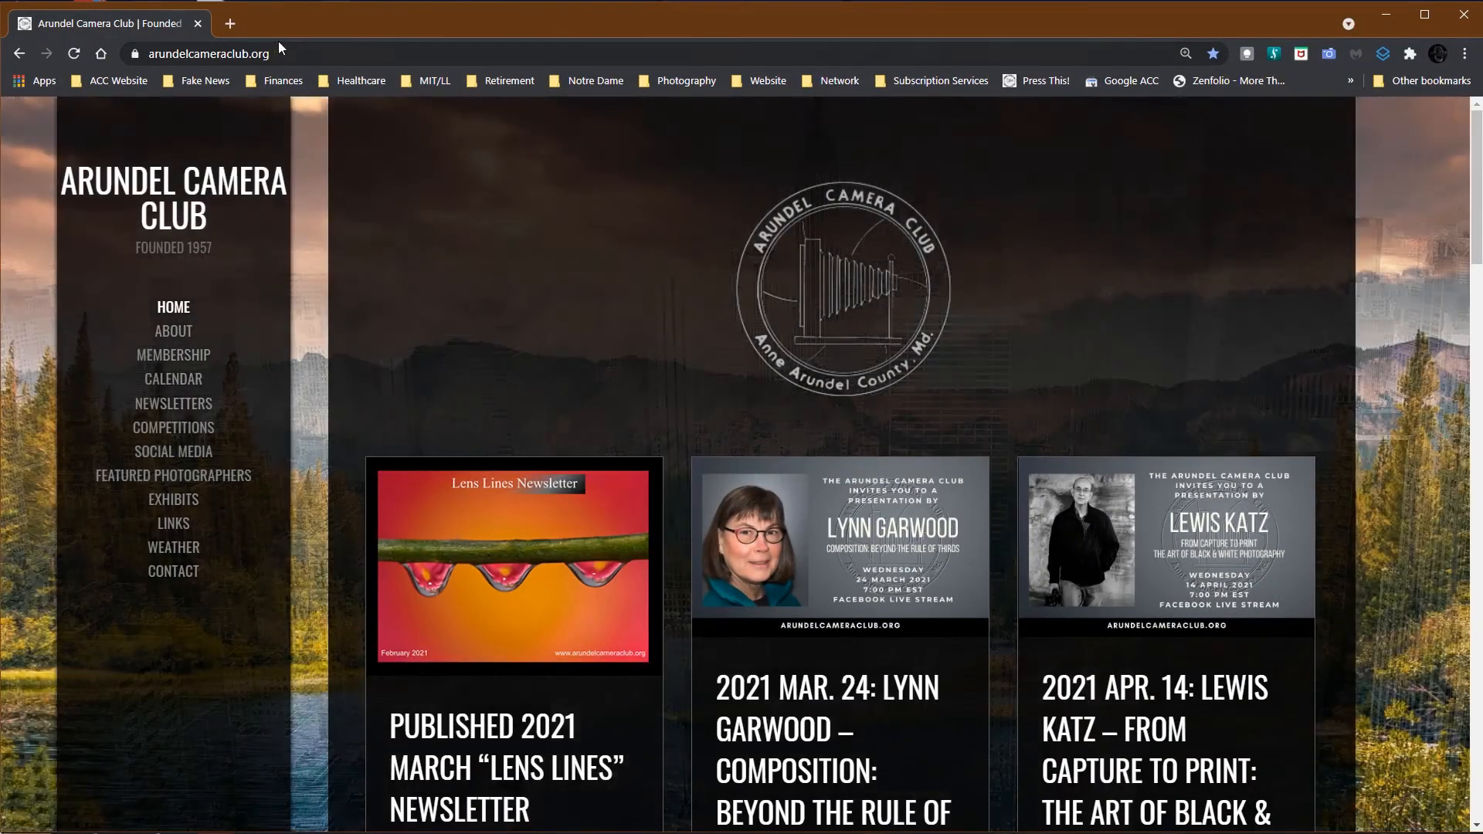
Step: Reload the home page of arundelcameraclub.org in Chrome and open the Monthly and Year-End Competition Rules
left_click(281, 53)
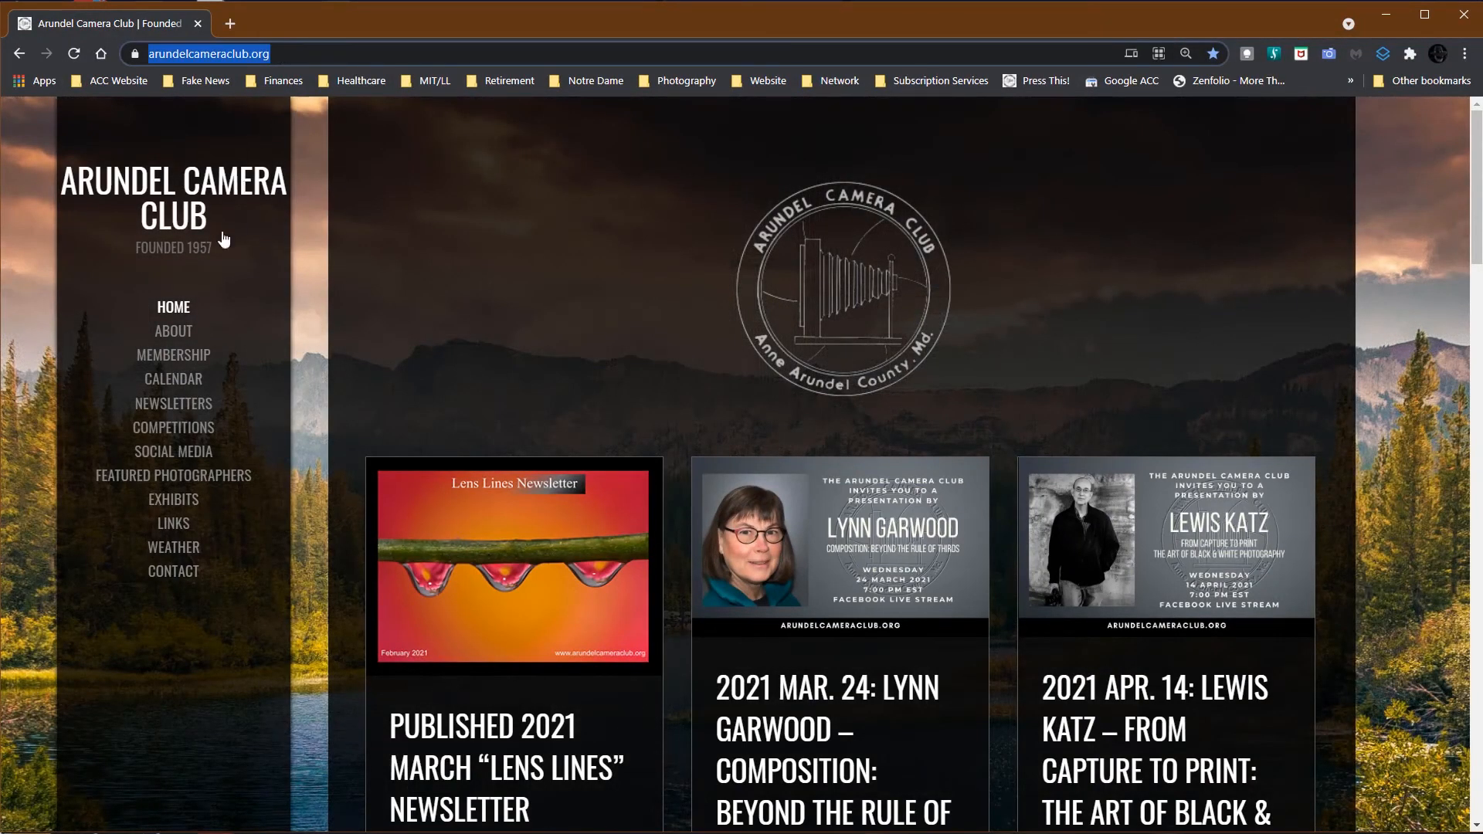
left_click(169, 309)
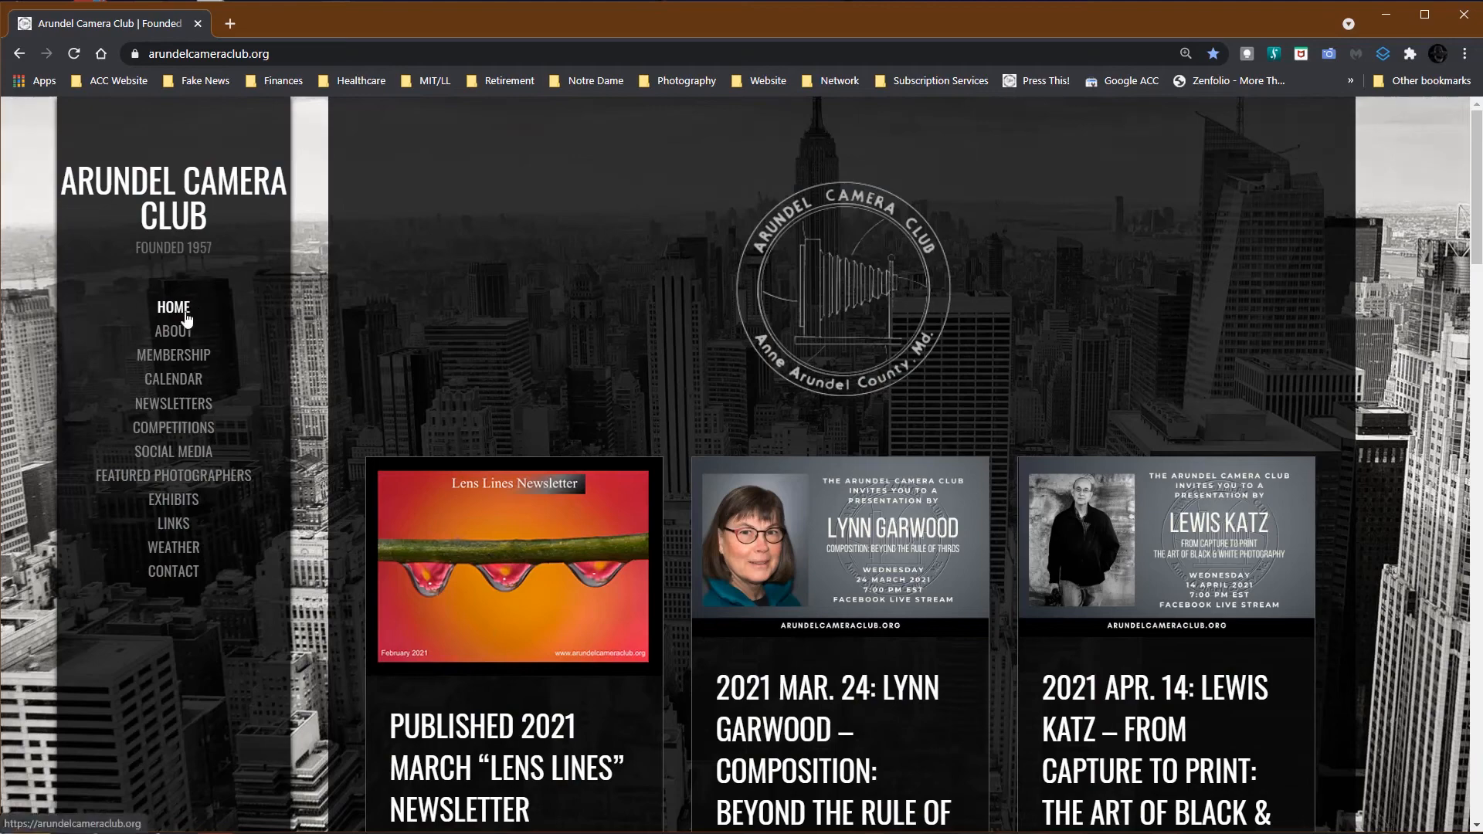
mouse_move(176, 343)
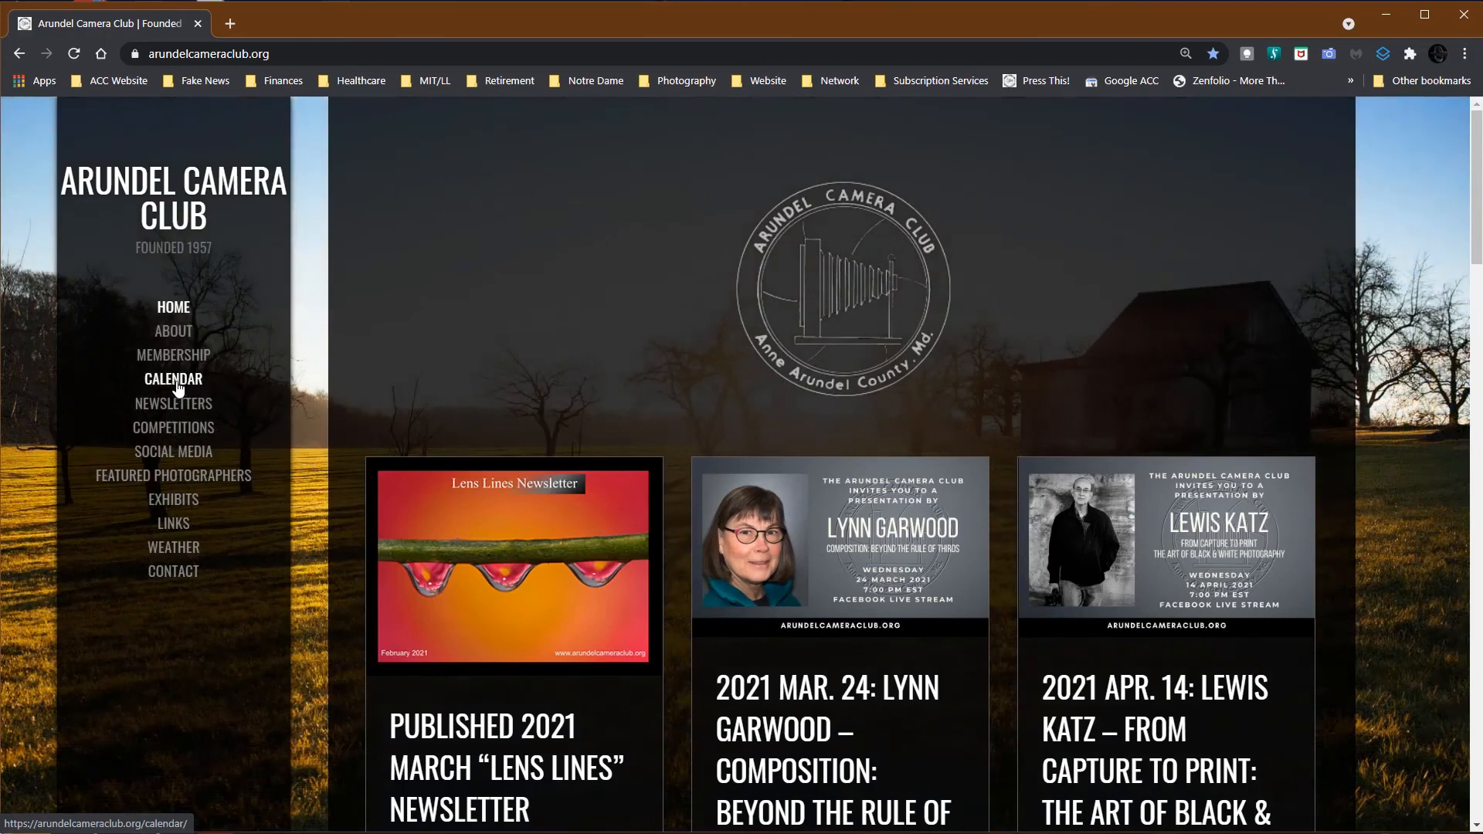
mouse_move(181, 432)
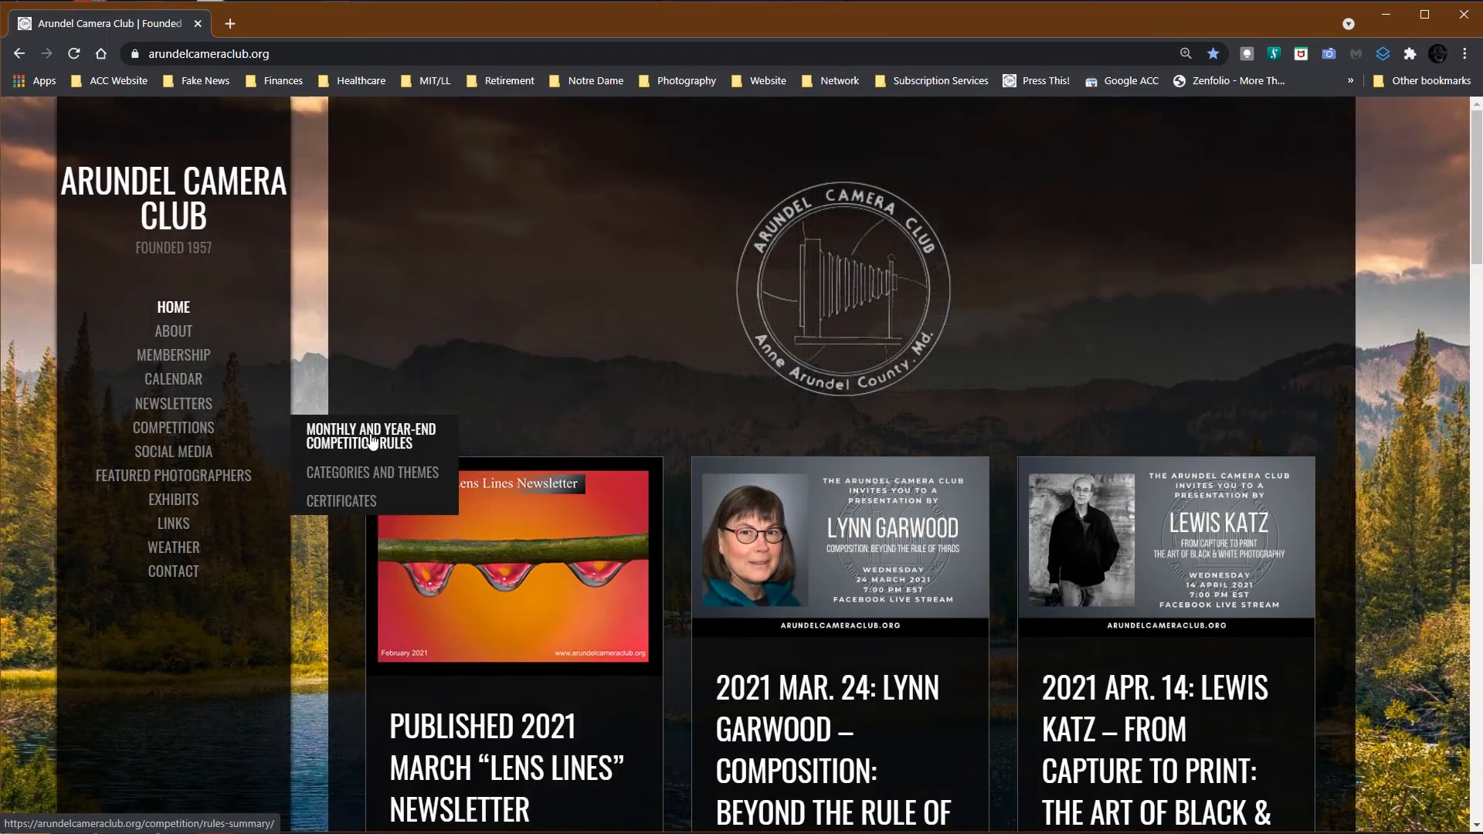
left_click(371, 441)
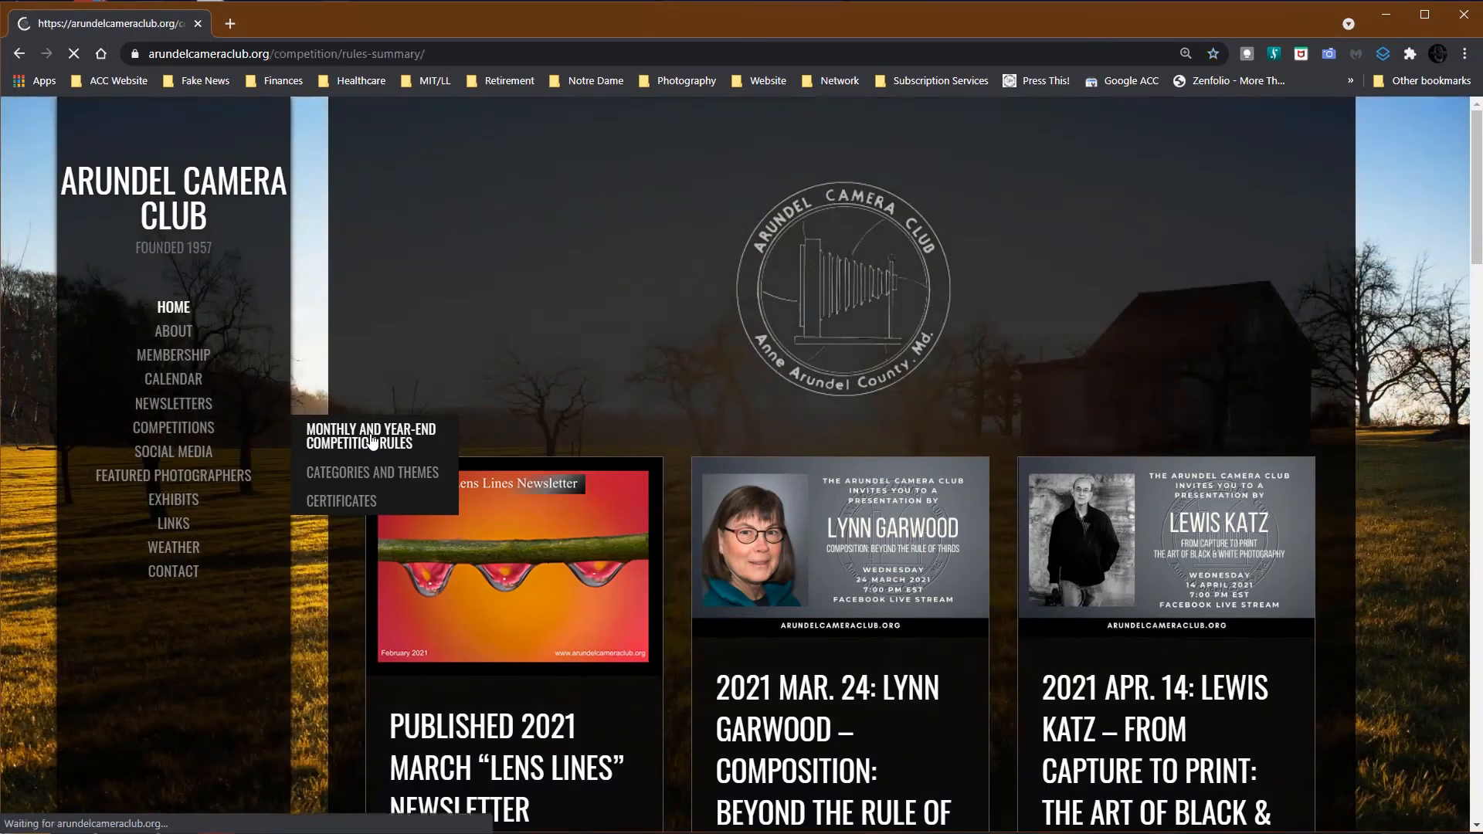
Step: Read the competition rules on members, entries and contest operations, including ribbons and promotion points
scroll(831, 525, "down", 3)
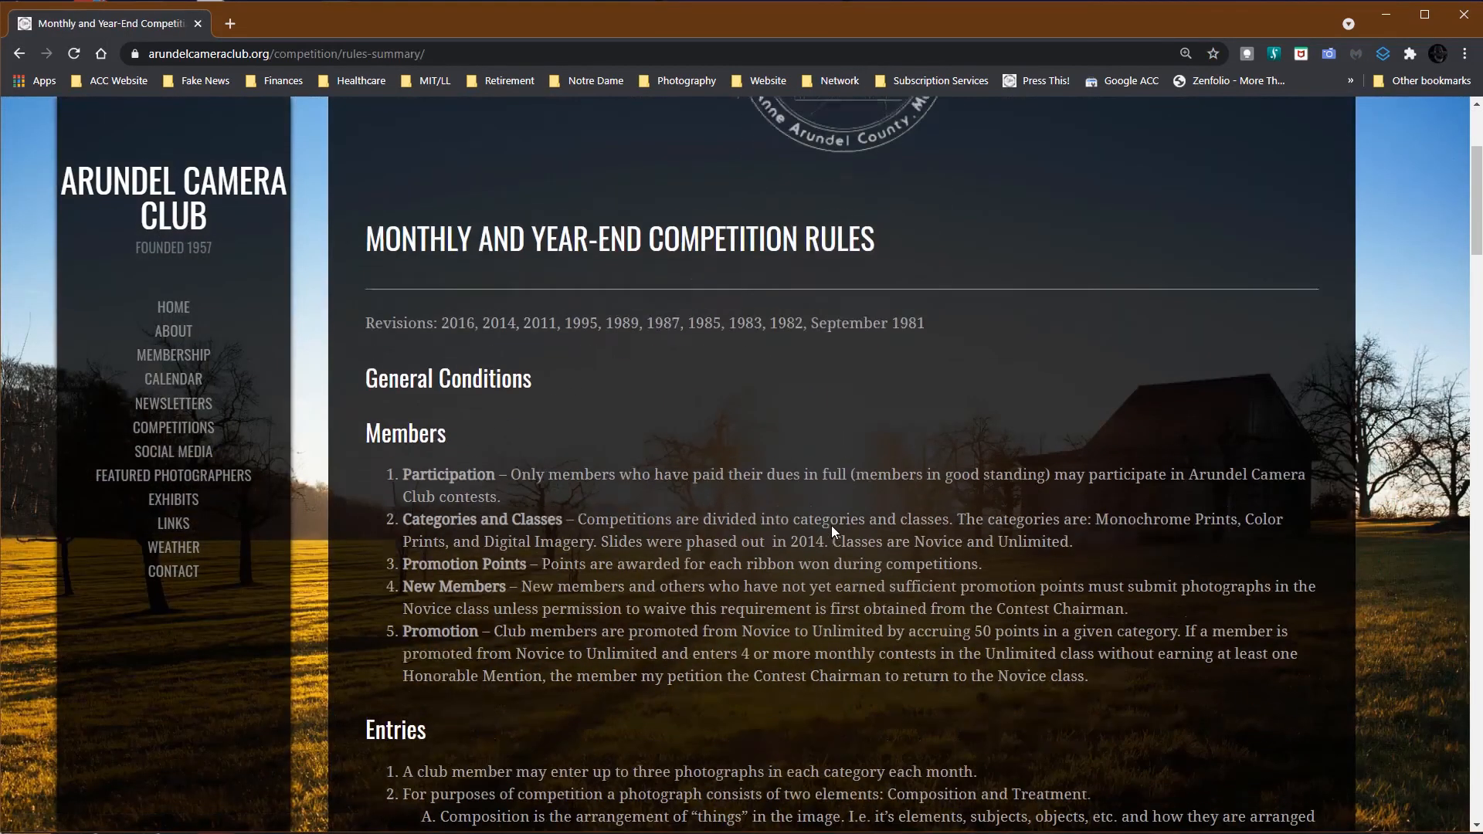
scroll(831, 525, "down", 1)
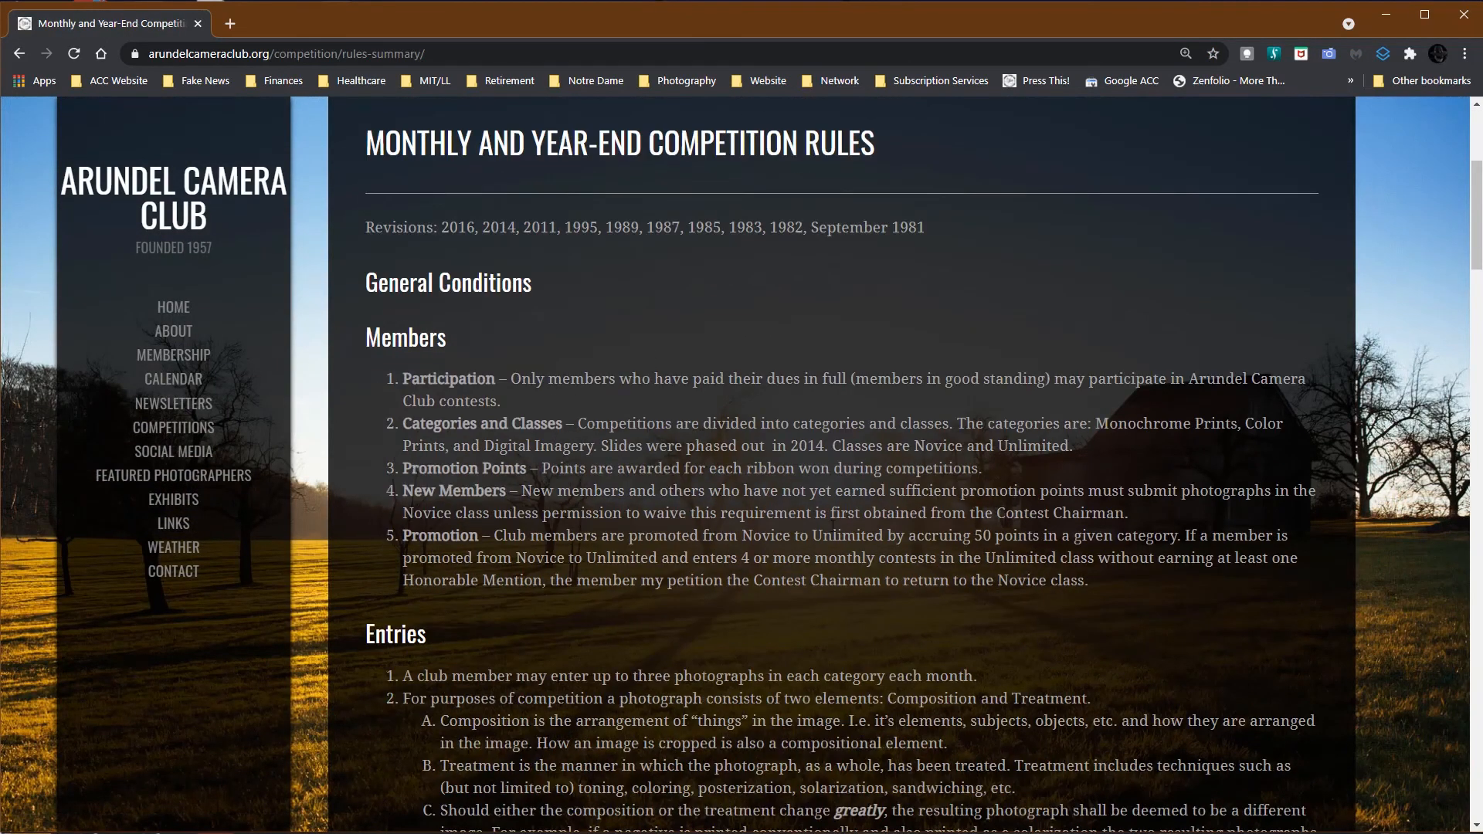
scroll(831, 525, "down", 1)
scroll(830, 525, "down", 2)
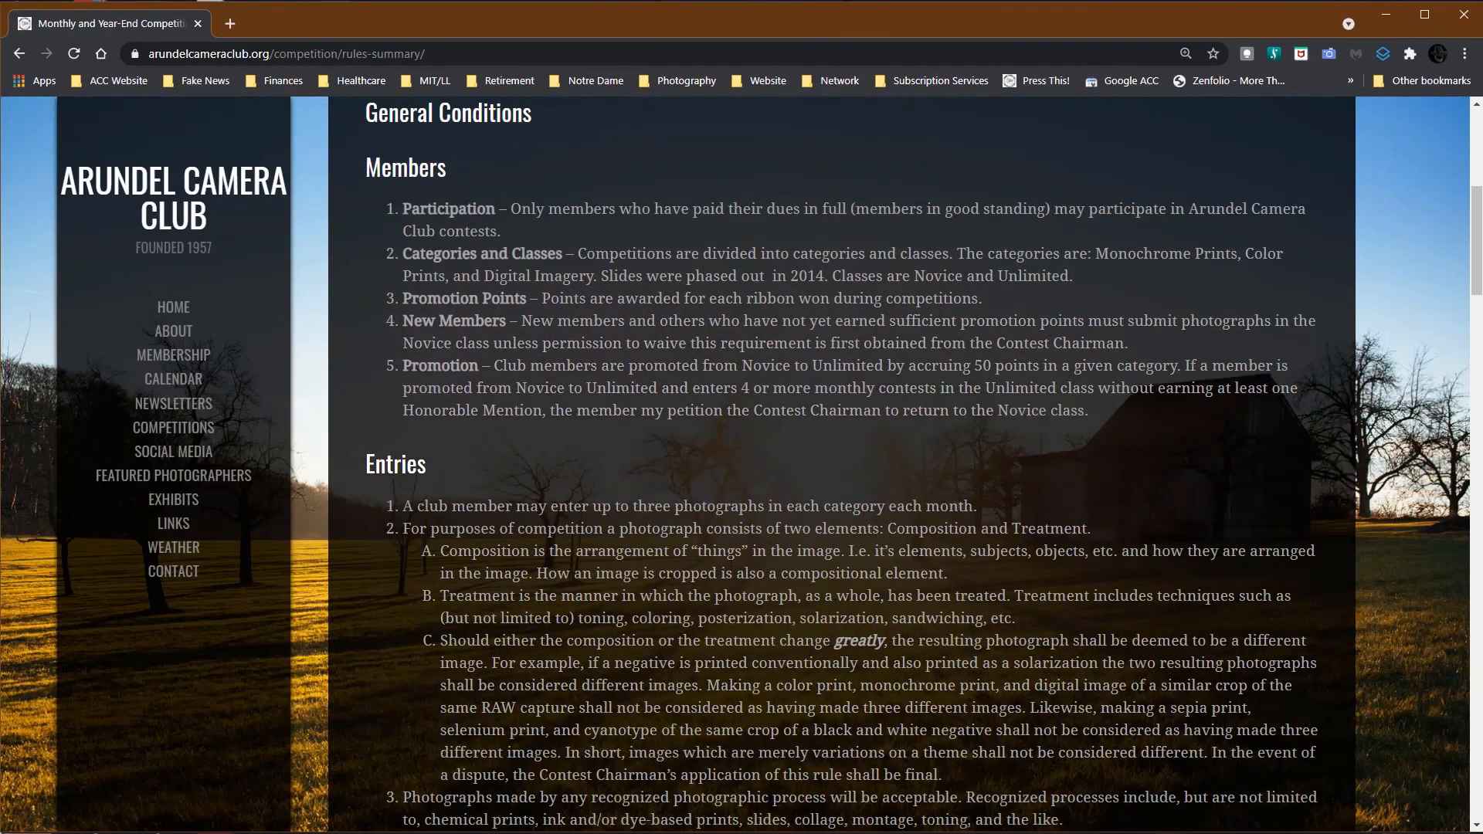
scroll(831, 525, "down", 6)
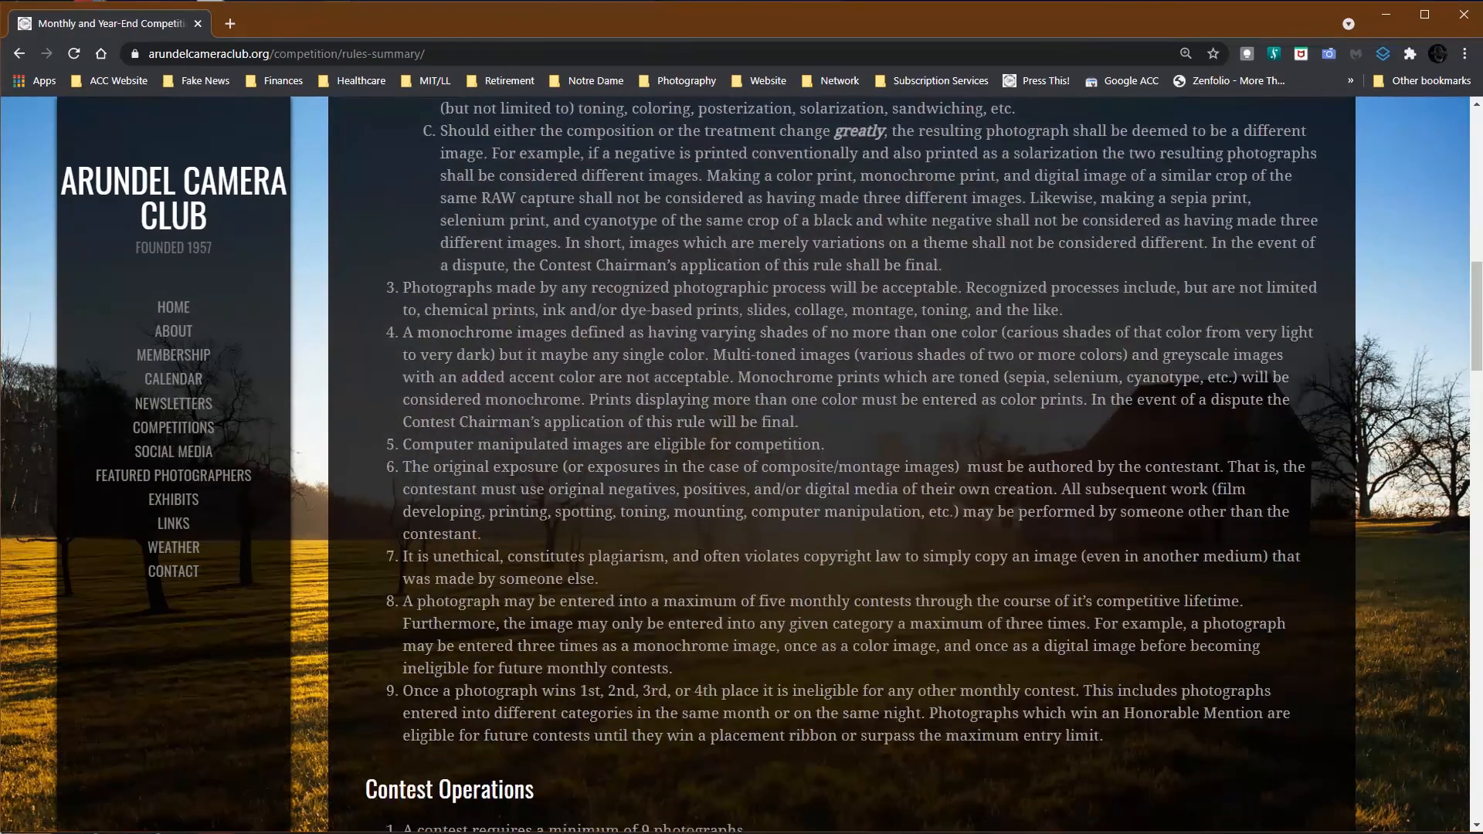
scroll(655, 614, "down", 2)
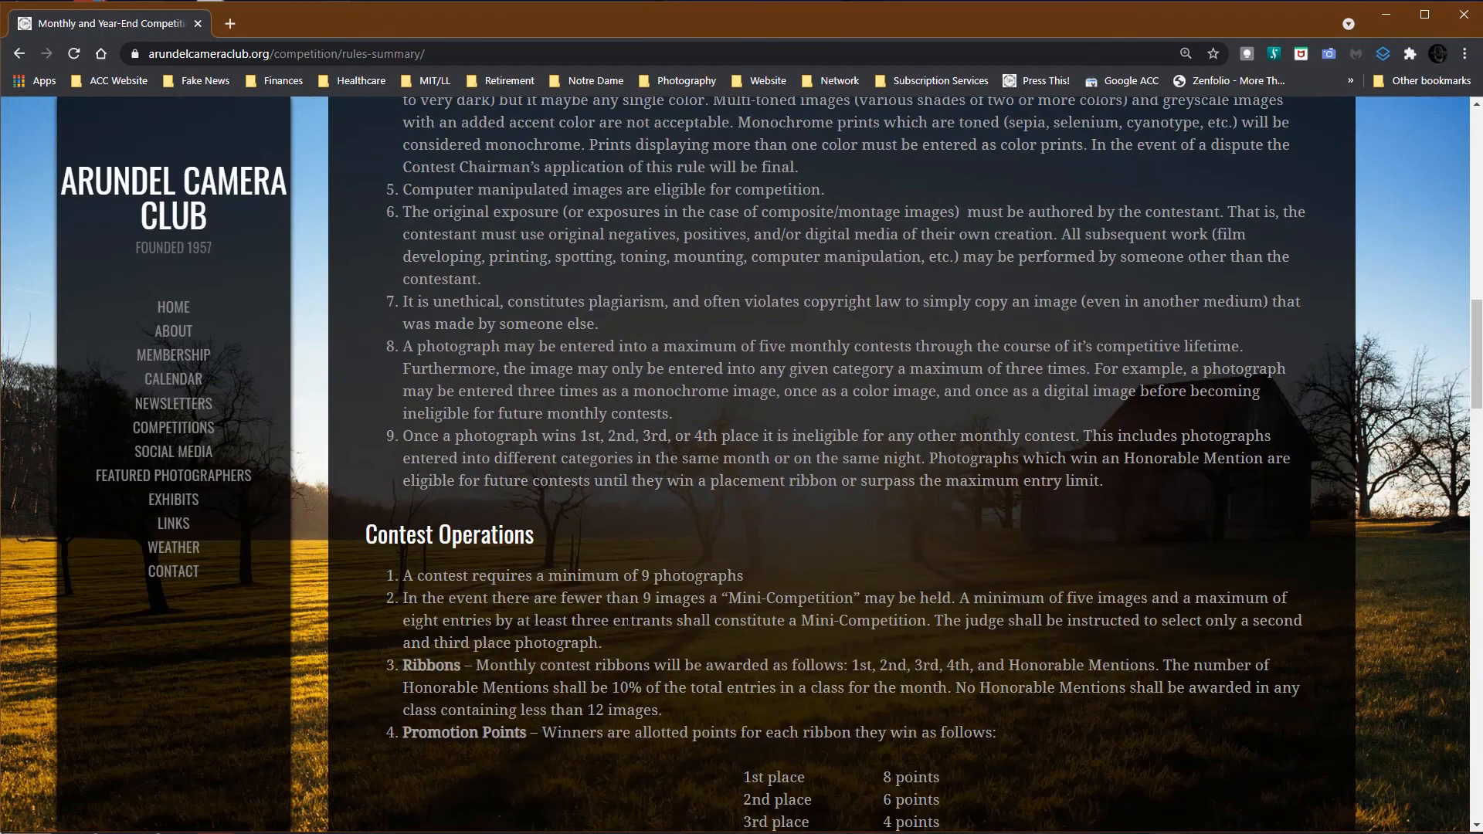
scroll(655, 614, "down", 2)
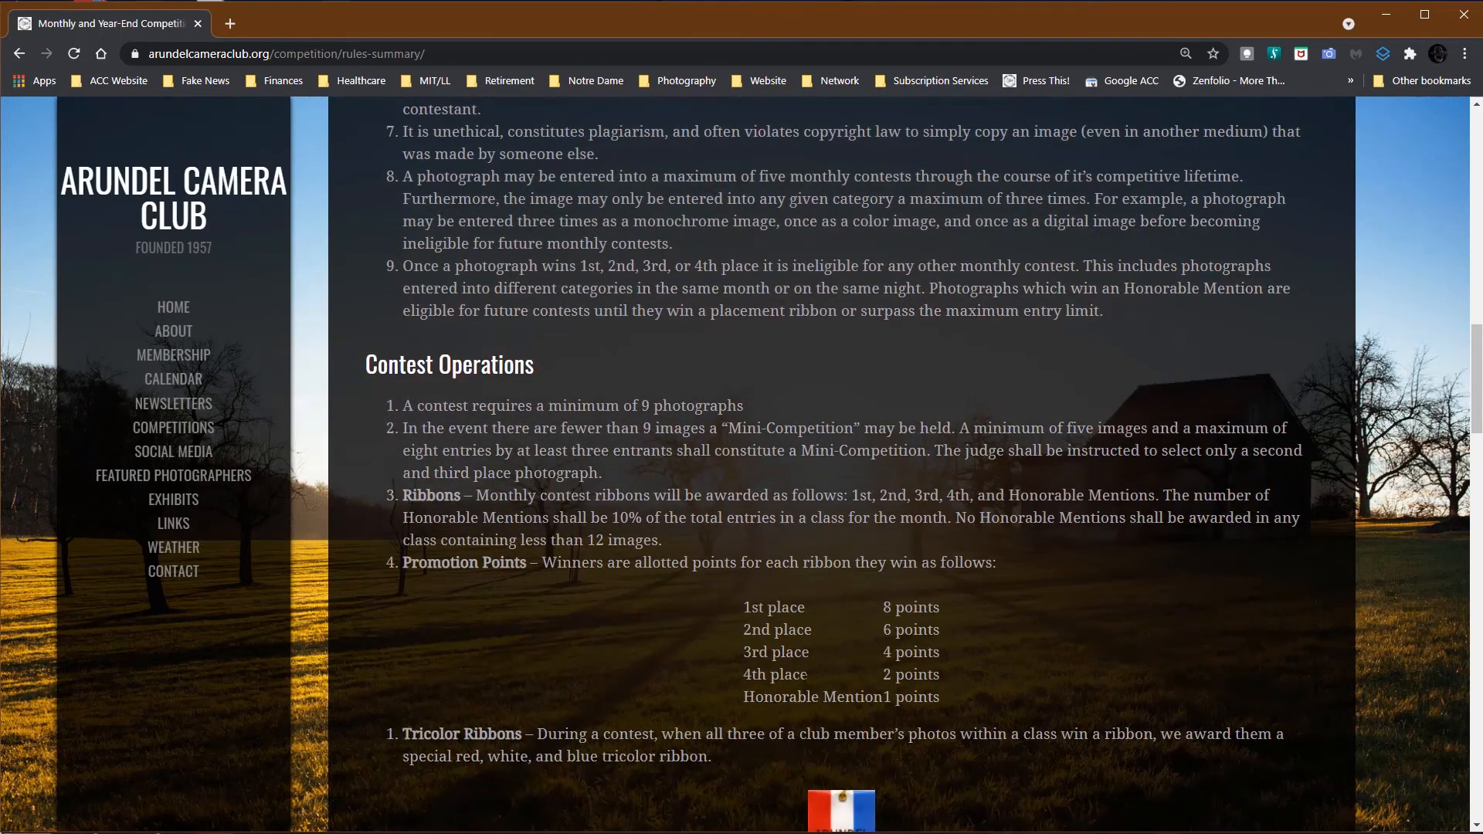
scroll(786, 683, "down", 2)
scroll(716, 673, "down", 2)
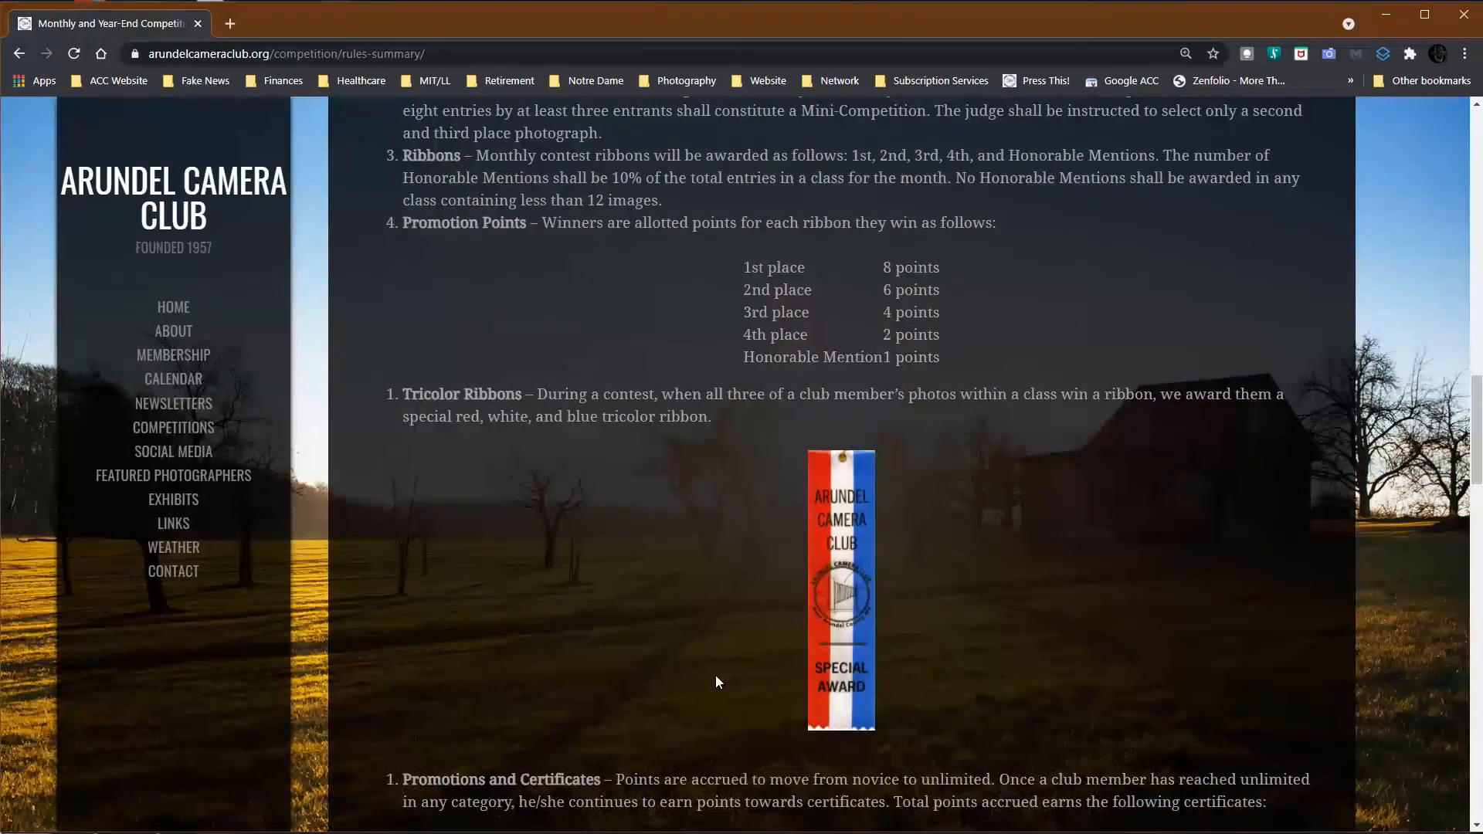
Step: Examine the certificate levels and the Monthly Category Competitions rules for digital image size, color space, quality, file naming and submission
scroll(688, 637, "down", 3)
scroll(618, 636, "down", 2)
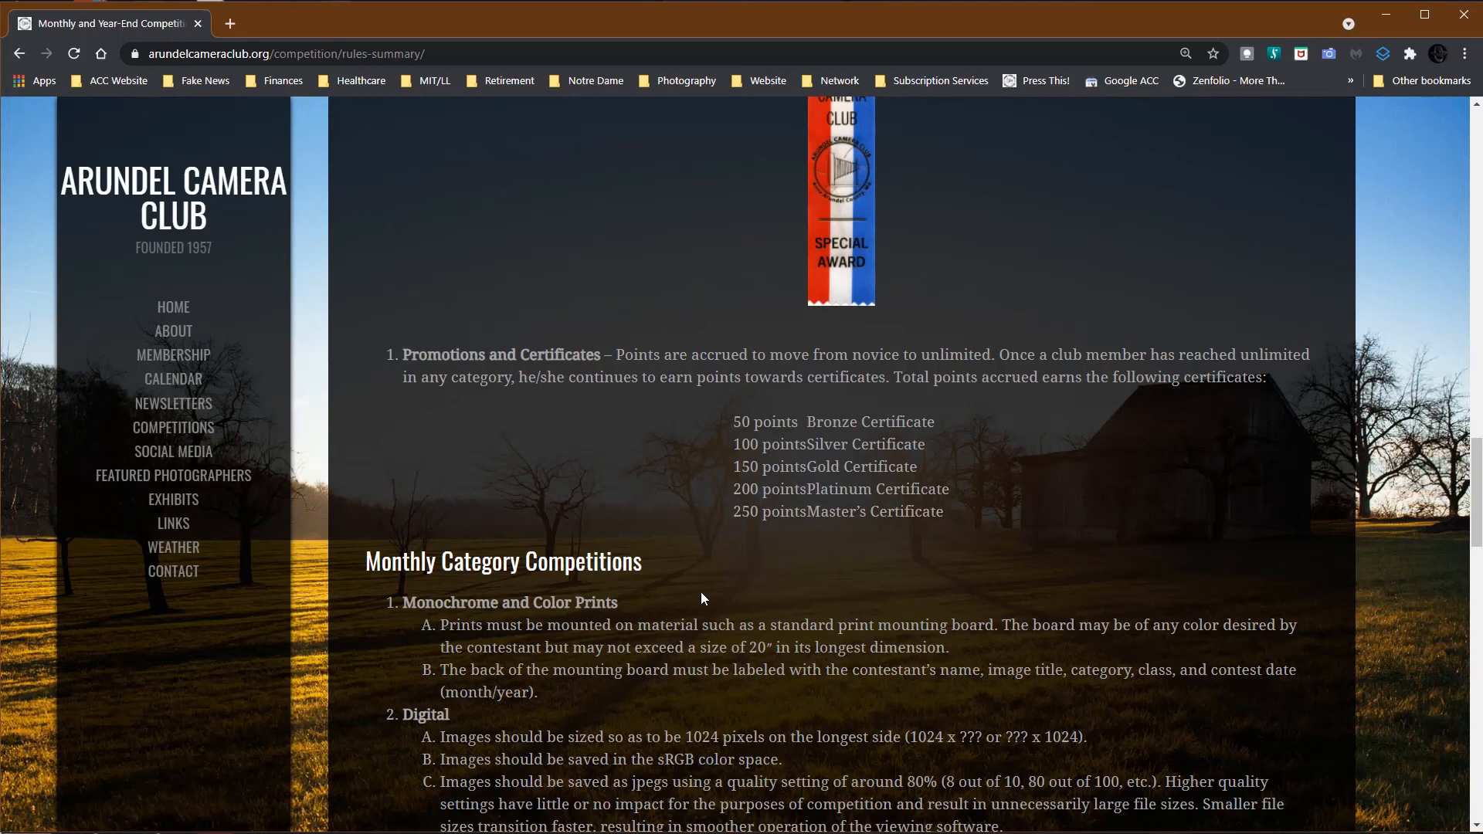
scroll(702, 596, "down", 2)
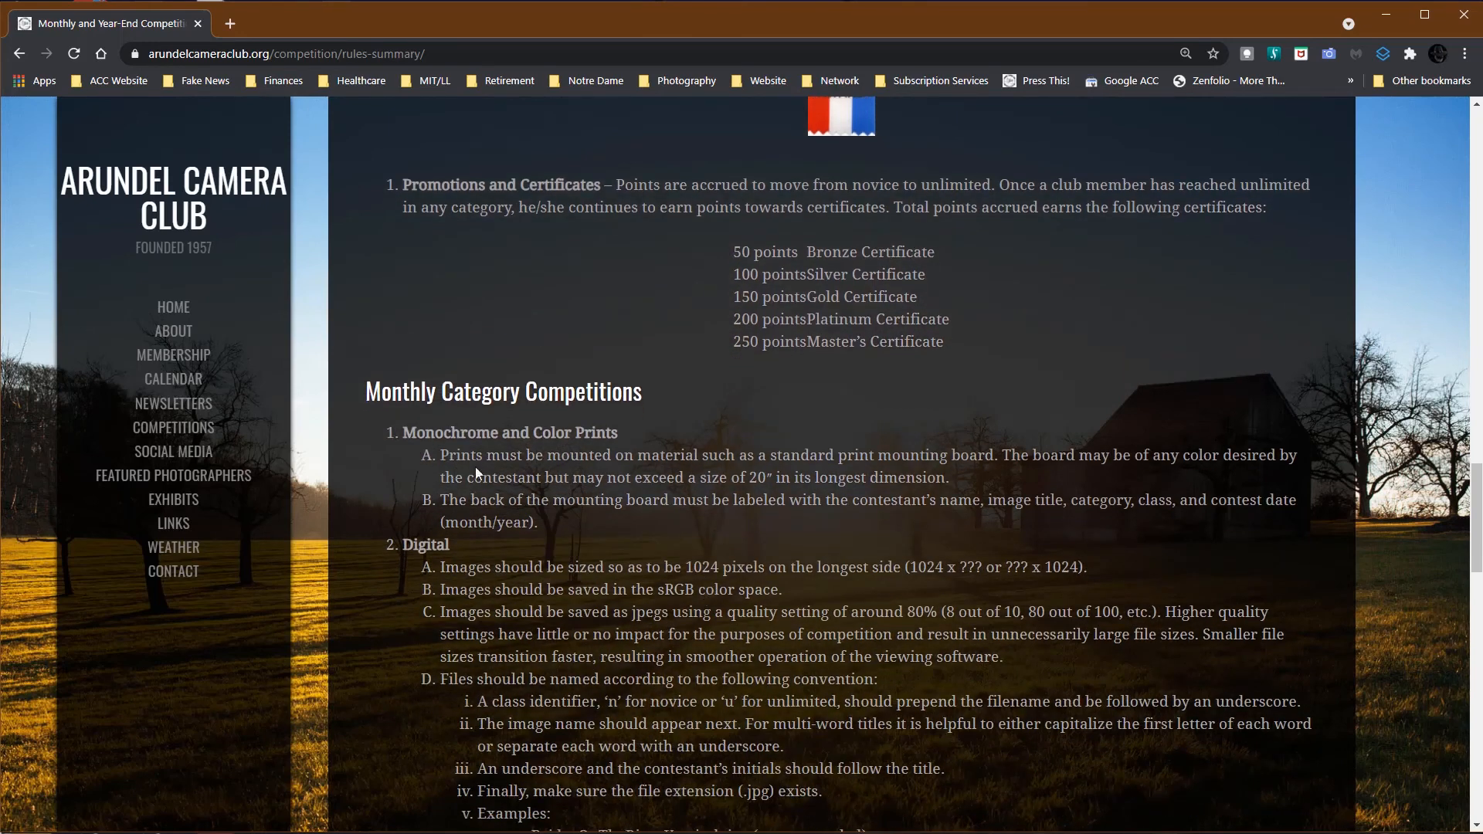
scroll(620, 512, "down", 2)
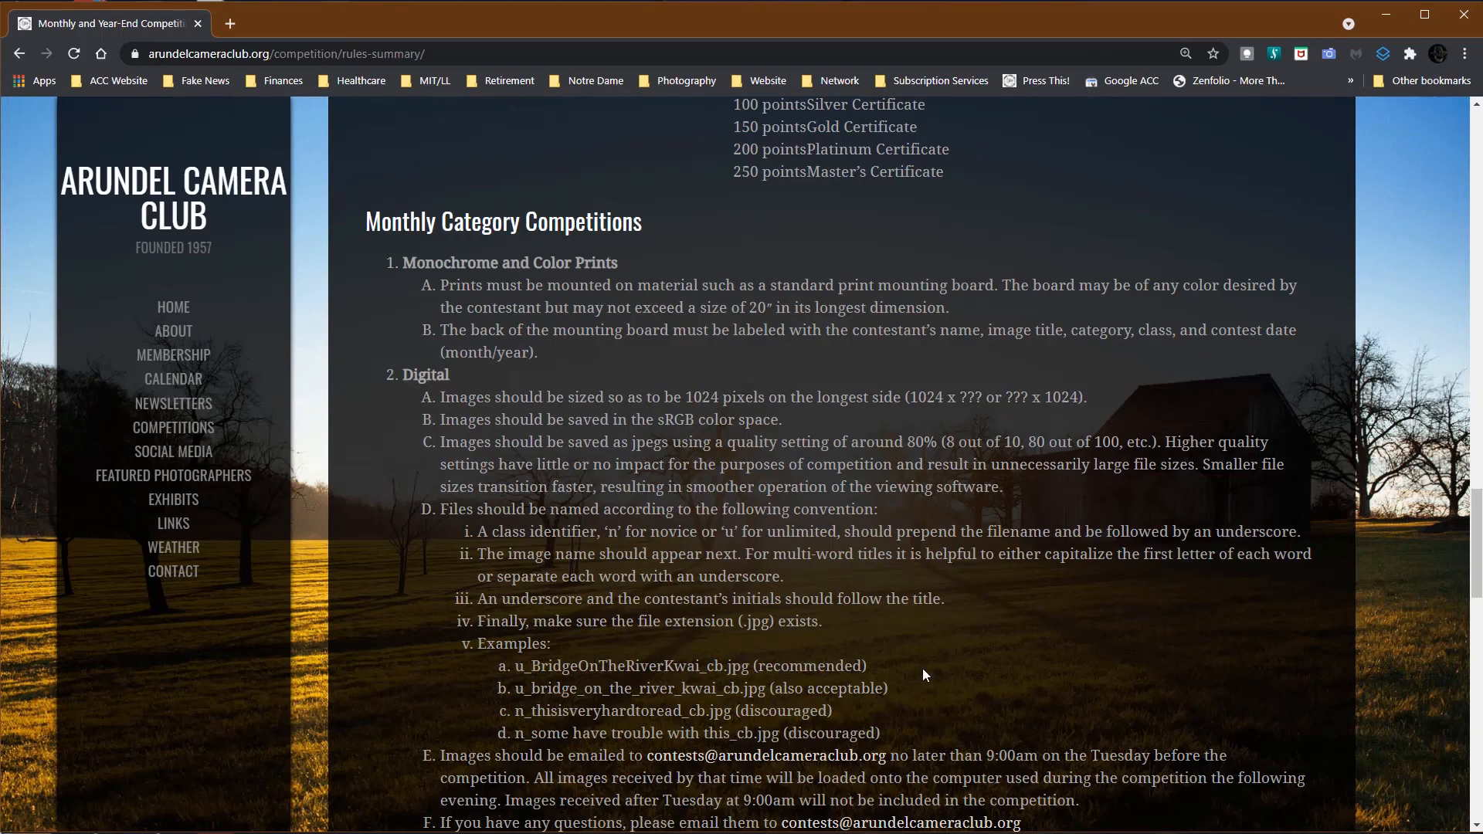
scroll(923, 673, "down", 2)
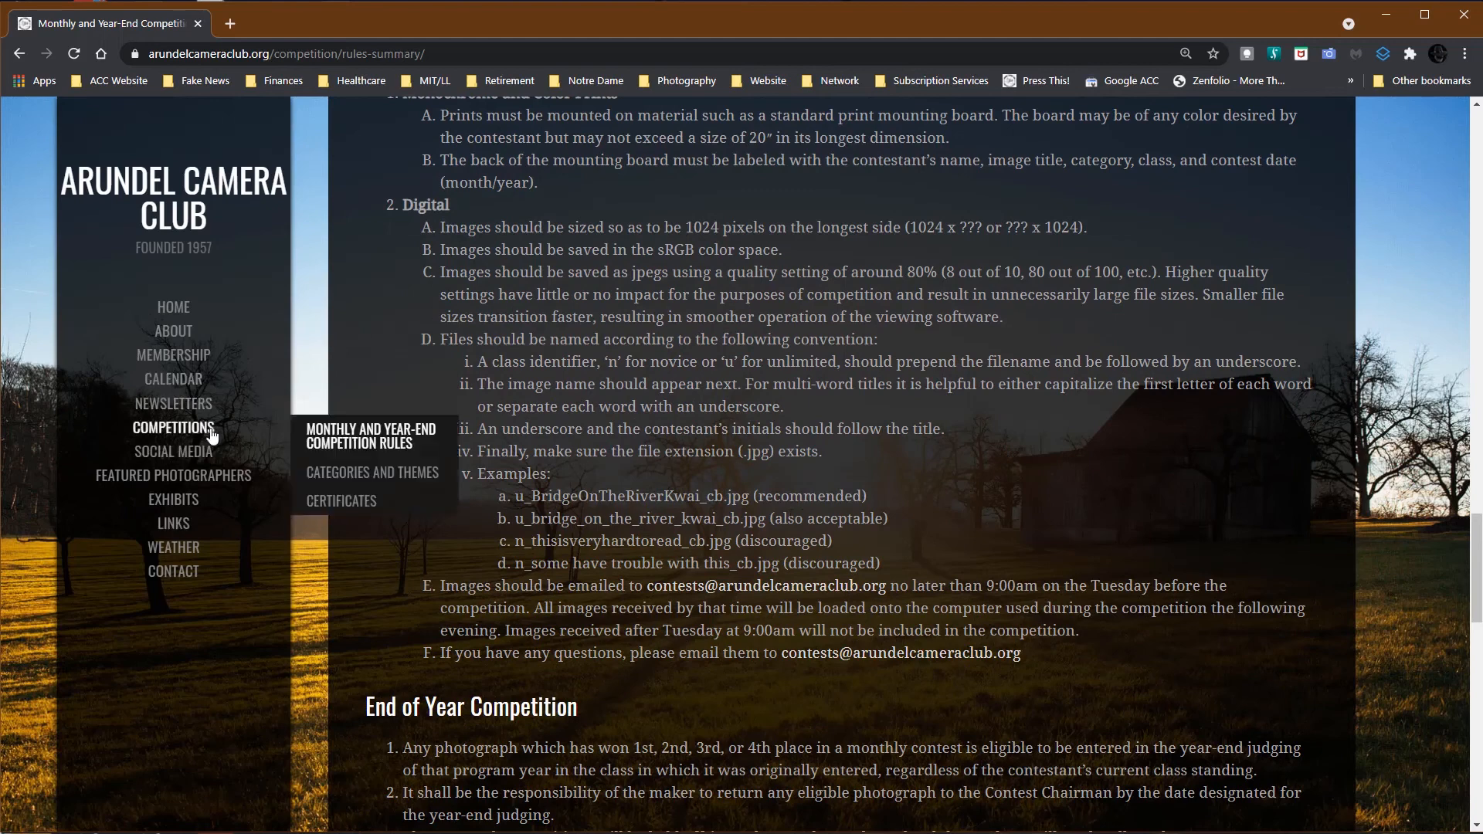
Step: View the club's Social Media page and look through the list of Featured Photographers
left_click(193, 458)
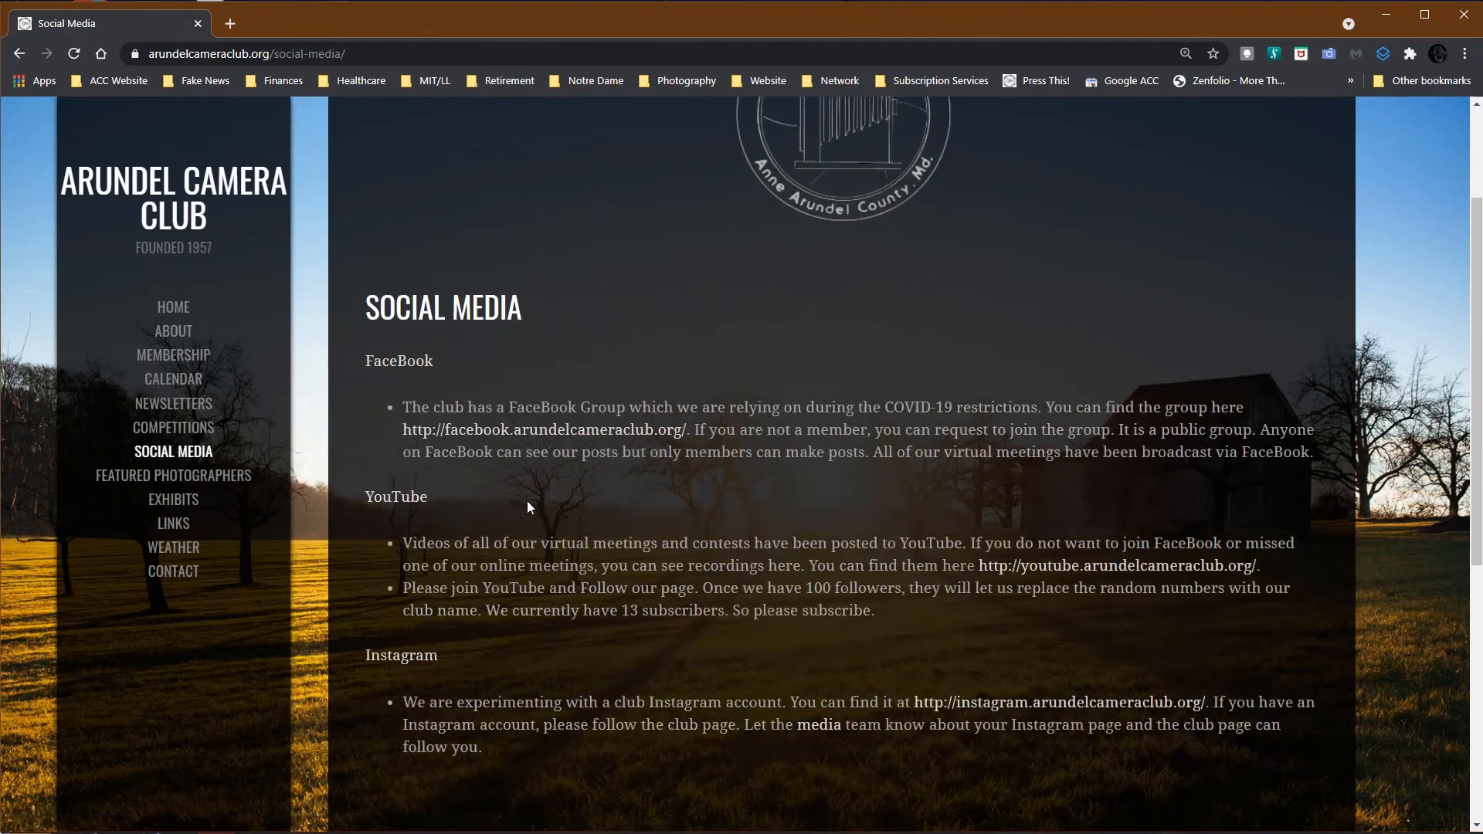
left_click(157, 477)
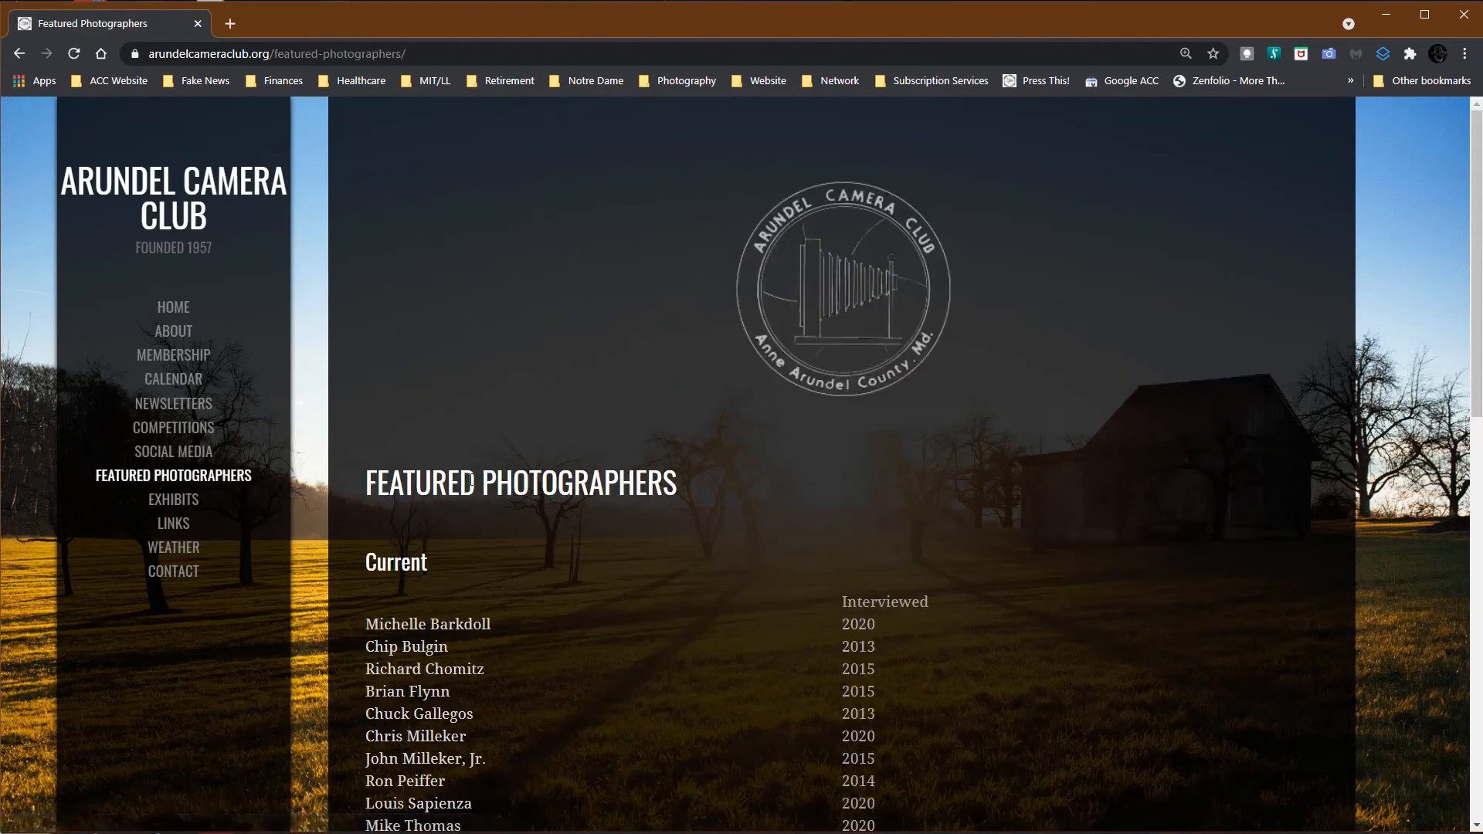
scroll(471, 481, "down", 3)
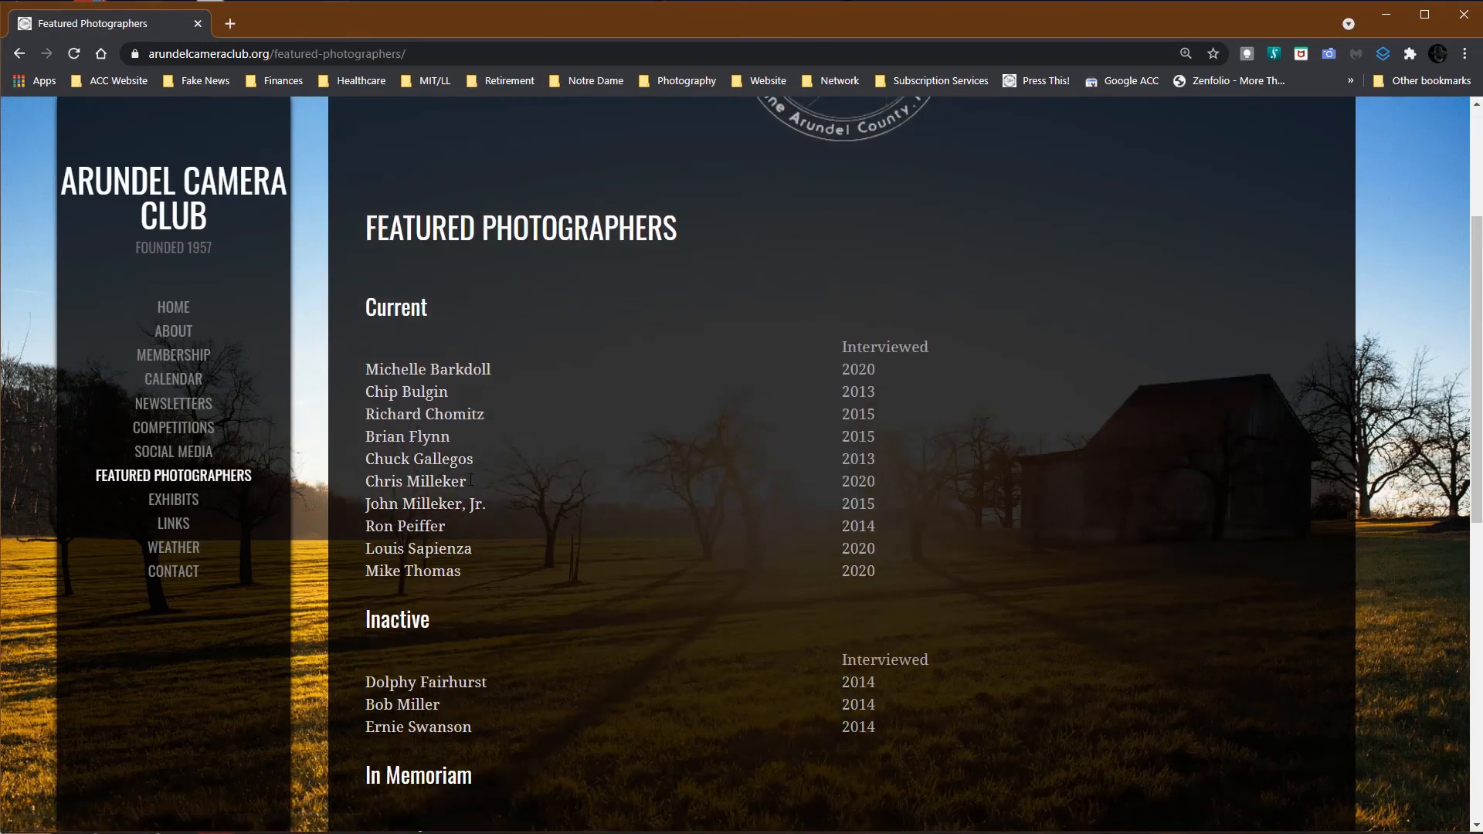
scroll(471, 480, "down", 1)
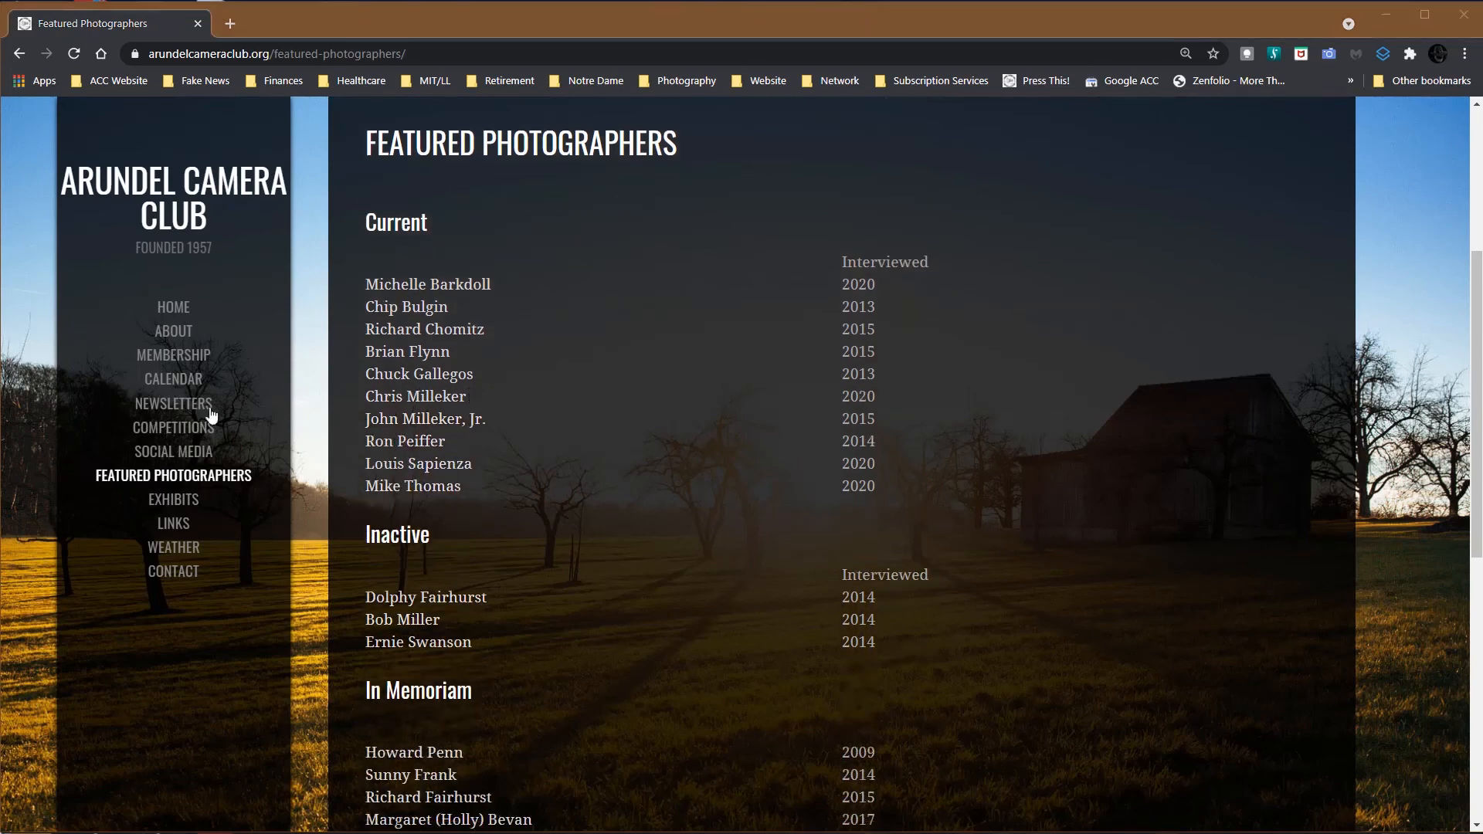
Step: View the club's Newsletters page and check the contests and programs in the March 2021 calendar
mouse_move(164, 463)
left_click(183, 411)
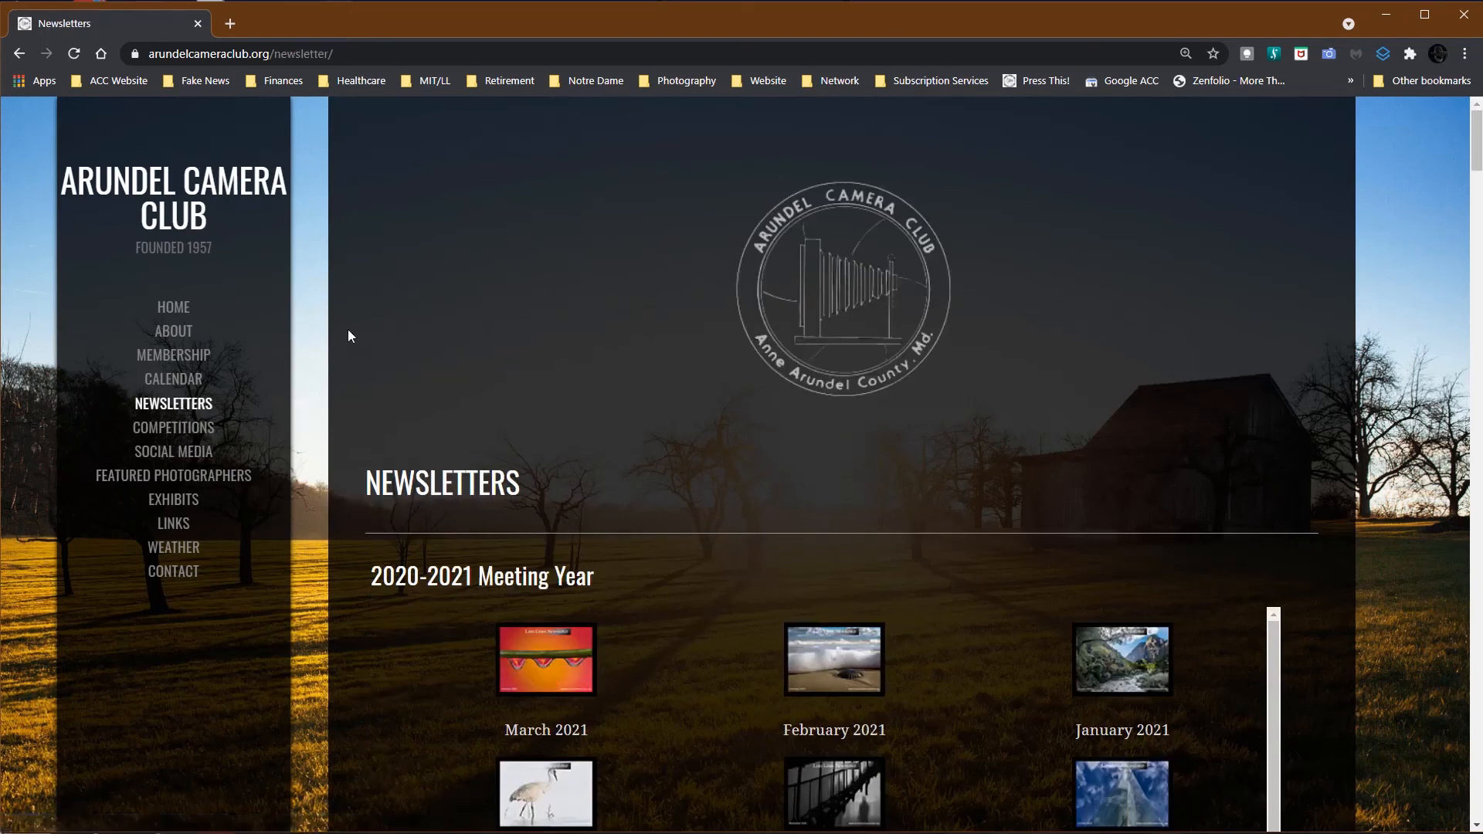
left_click(165, 380)
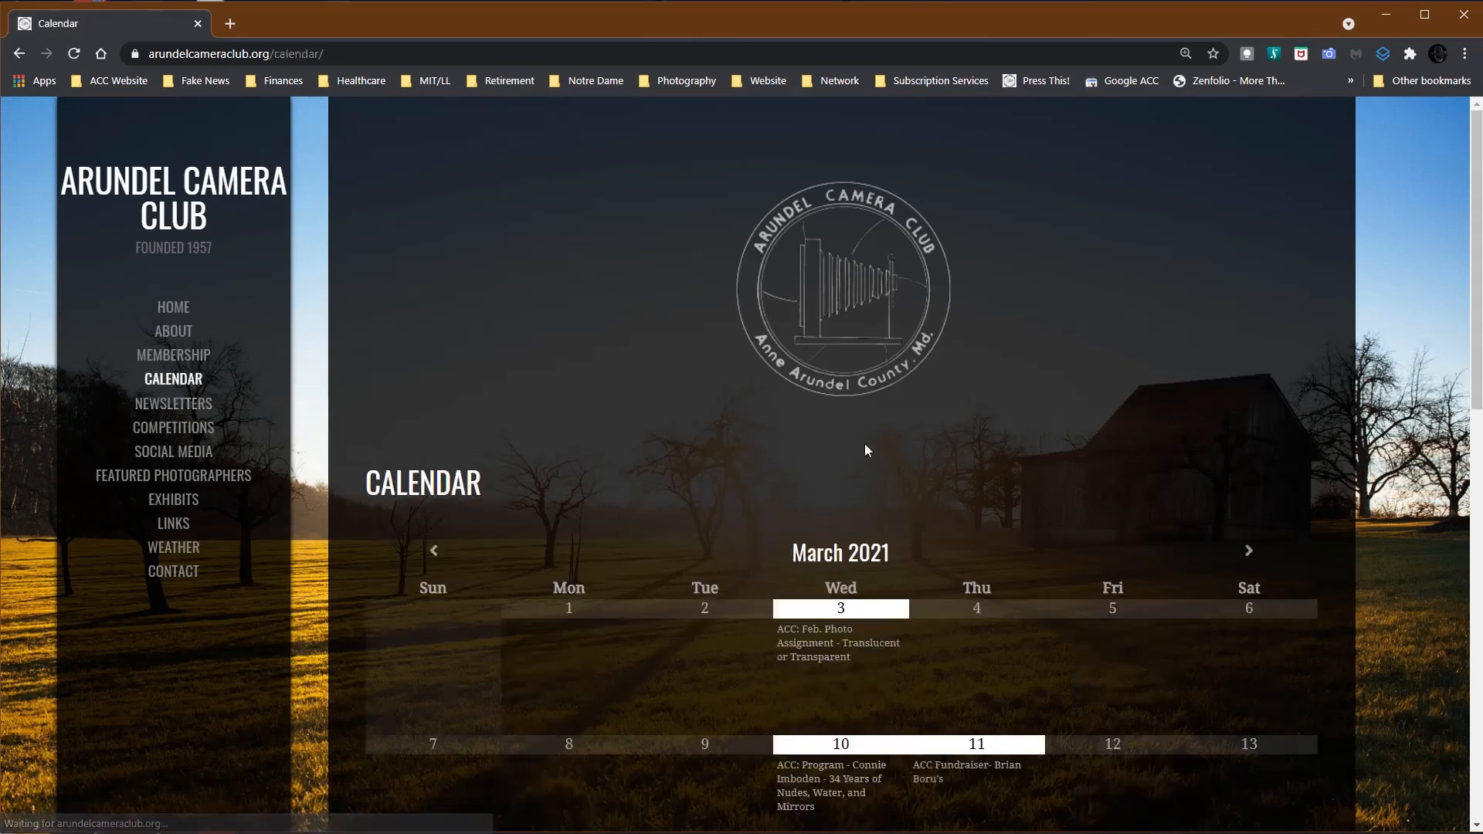
scroll(1012, 478, "down", 3)
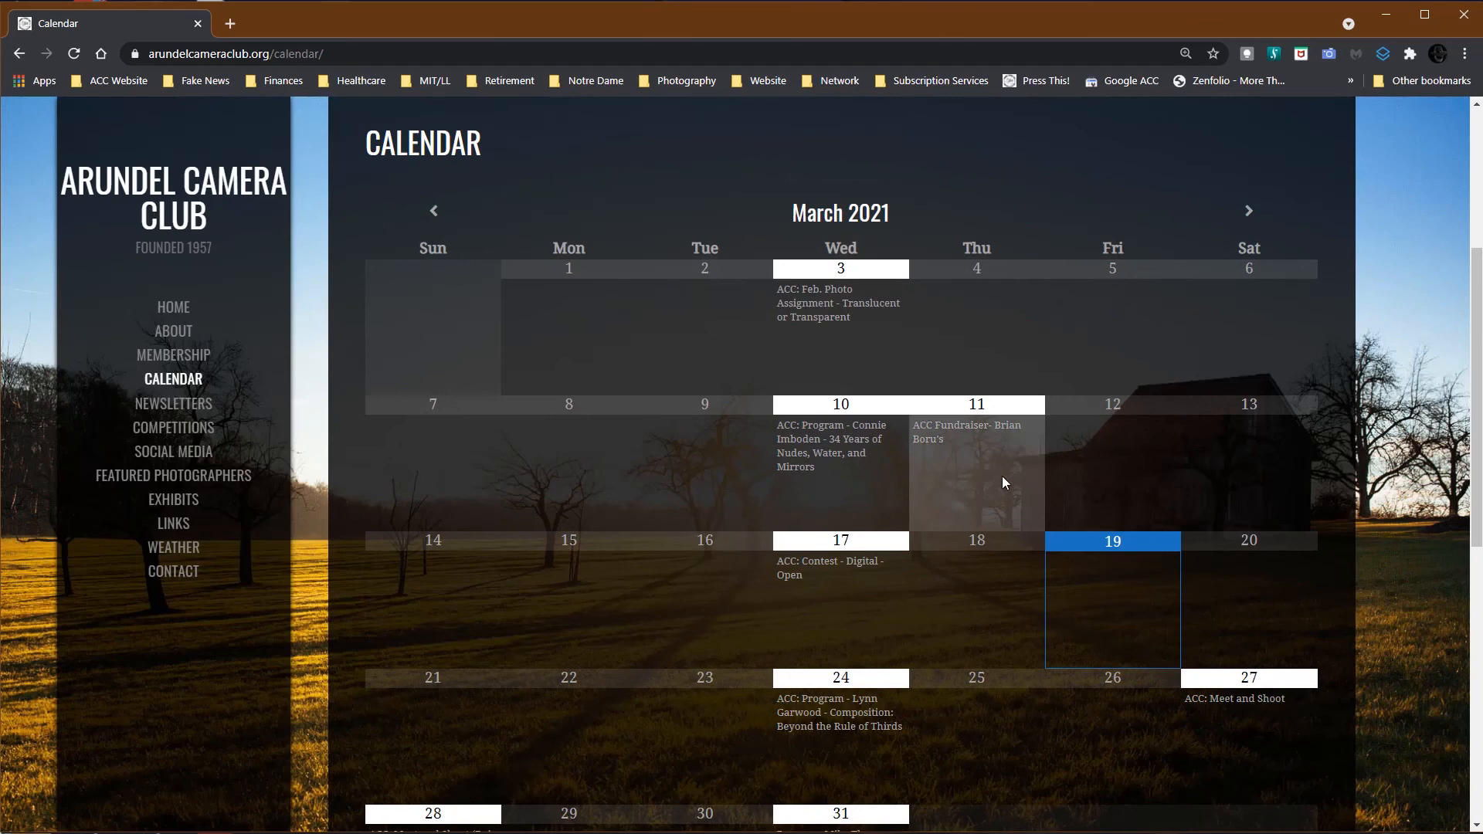
scroll(1002, 479, "up", 4)
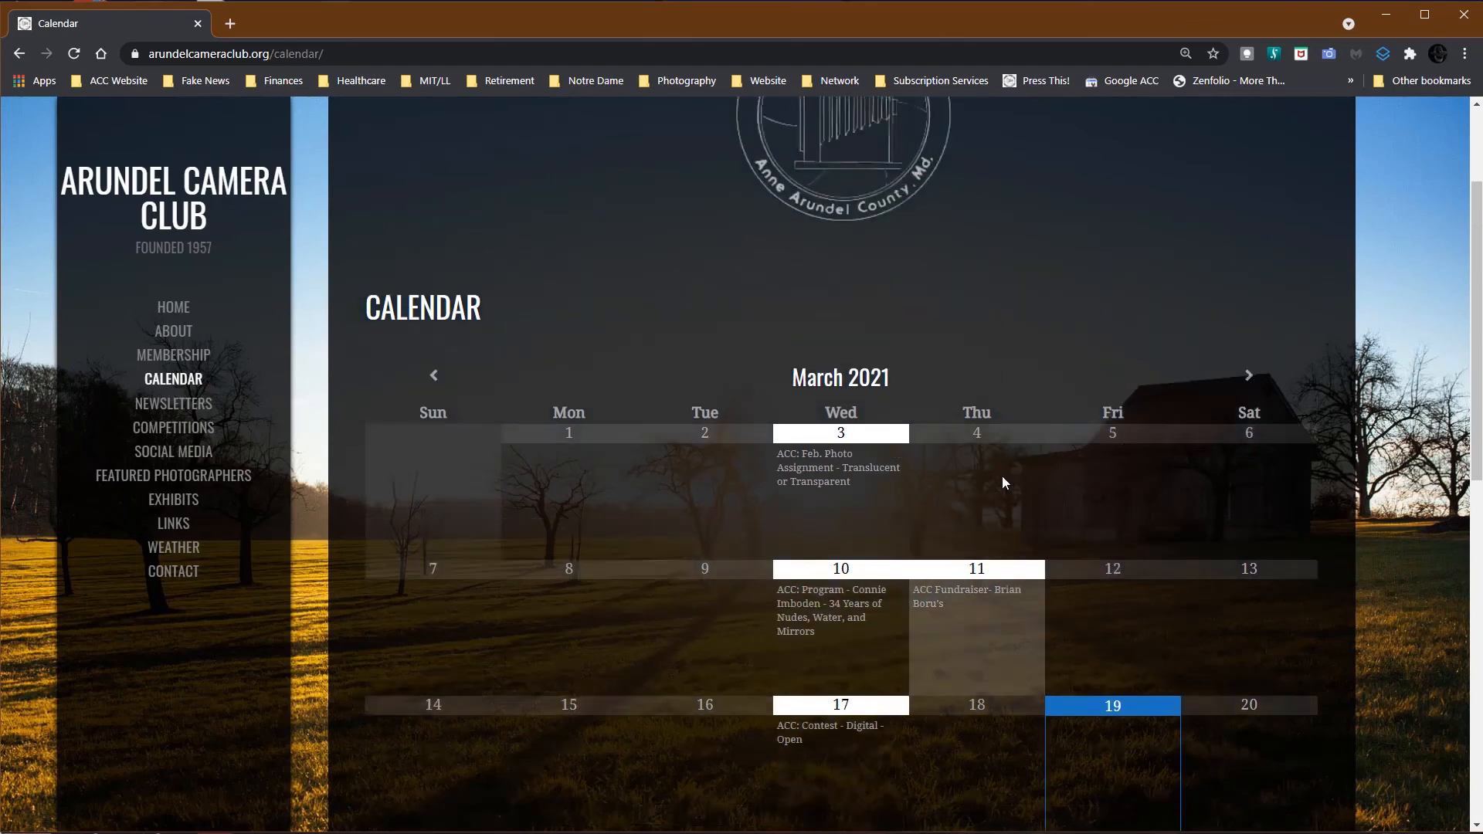